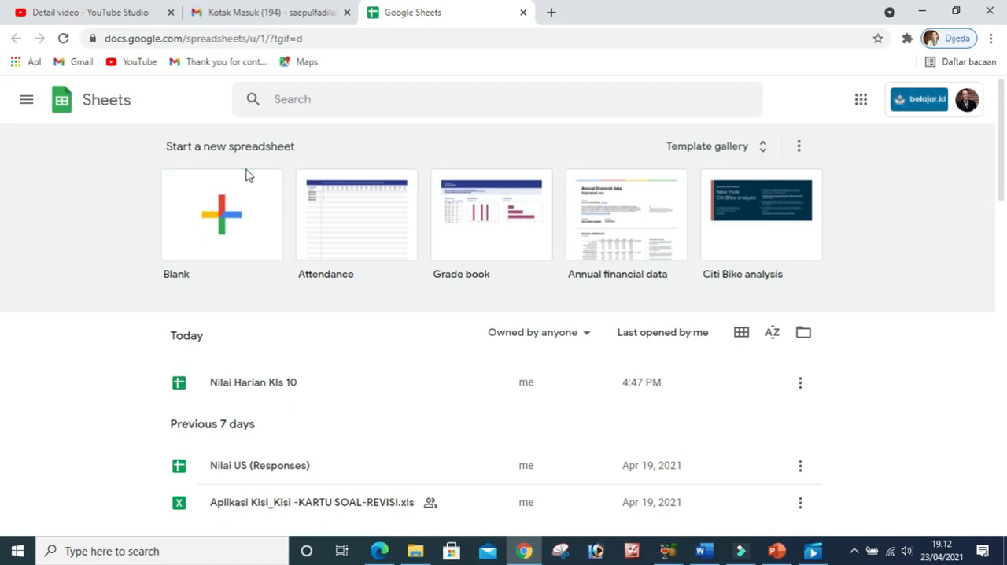
Create a blank spreadsheet and open its title for renaming
{"action": "left_click", "coordinate": [222, 223]}
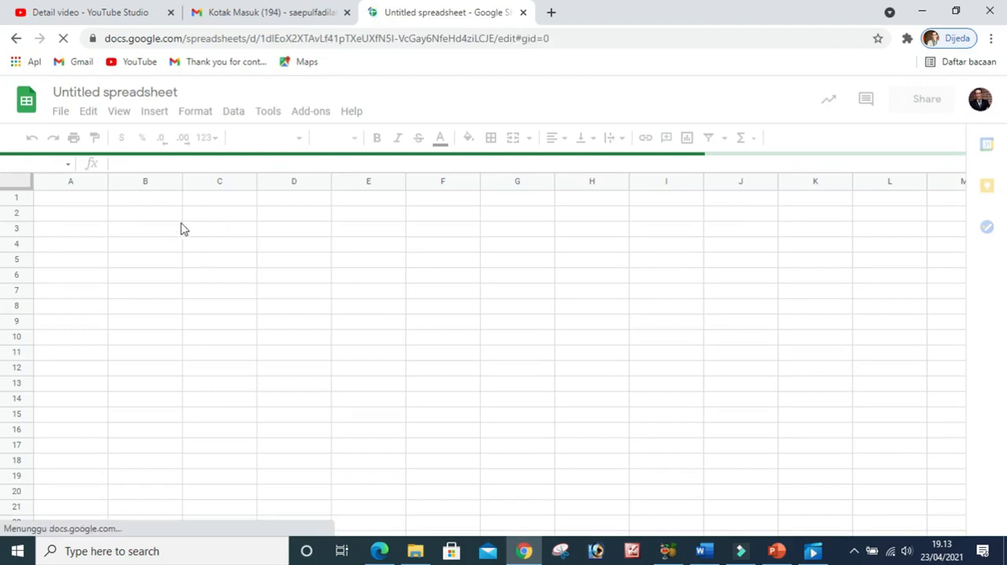
{"action": "left_click", "coordinate": [87, 215]}
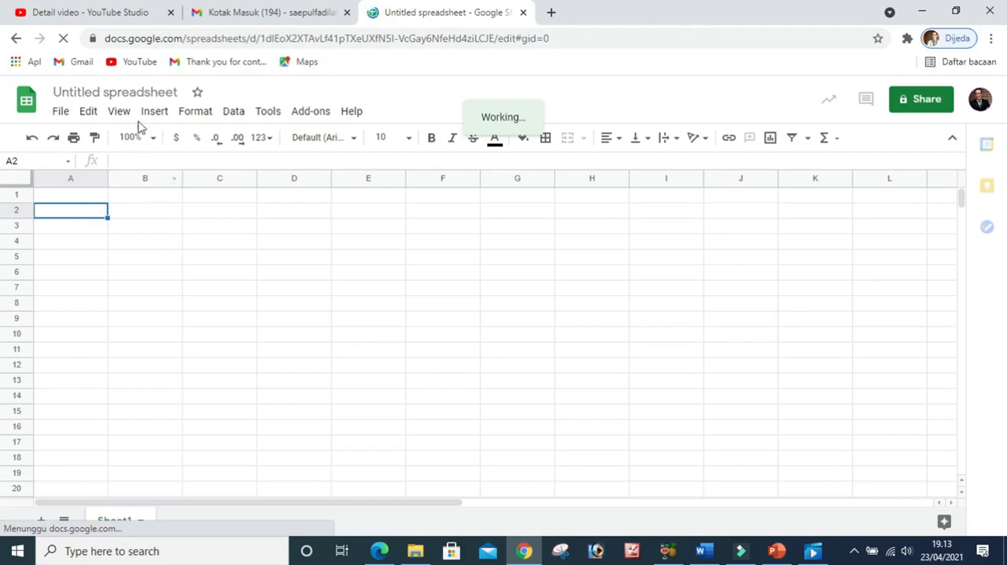
{"action": "left_click", "coordinate": [128, 90]}
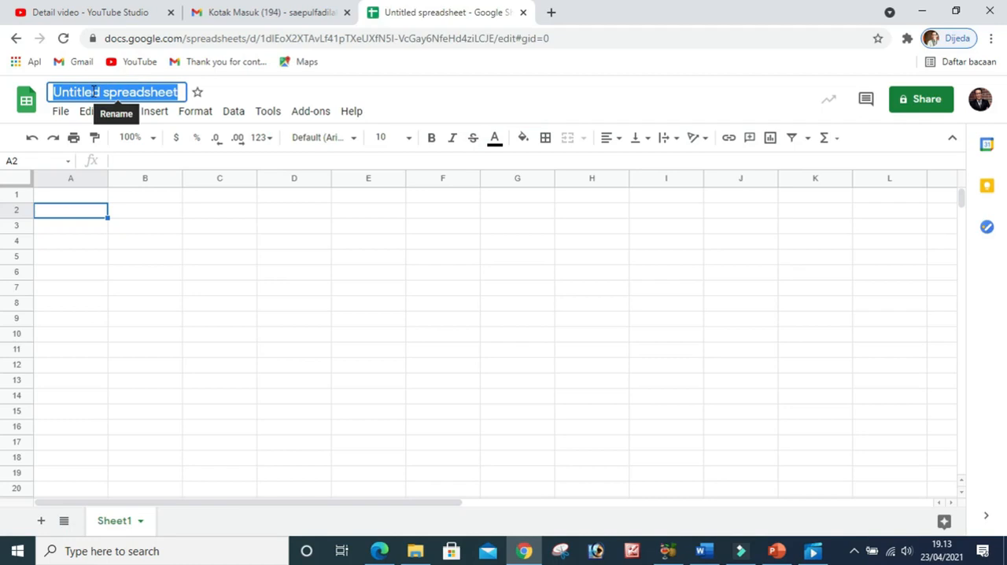
{"action": "left_click", "coordinate": [126, 215]}
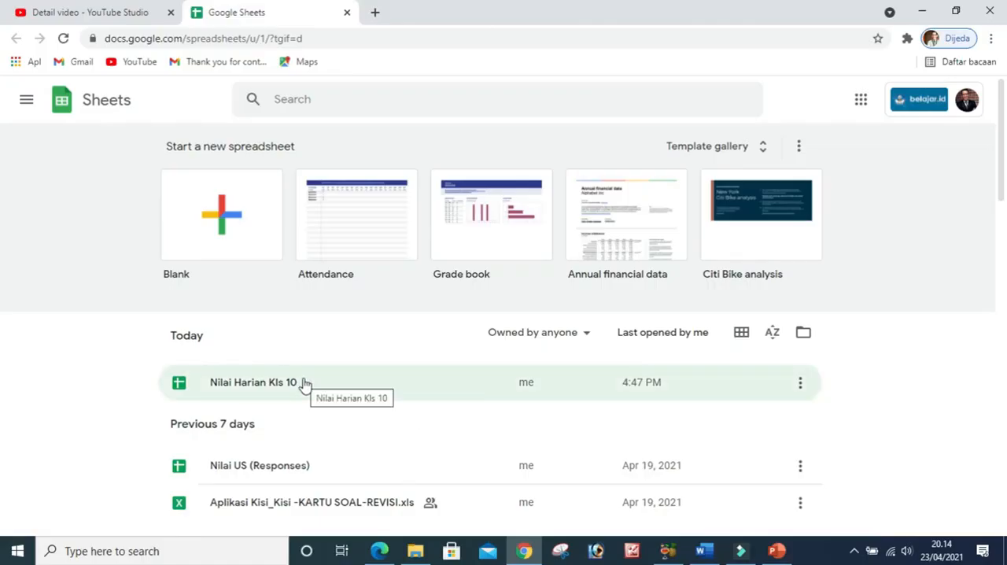
Open the Nilai Harian Kls 10 spreadsheet and insert a chart from the NAMA and RATA-RATA columns, B4:B14 and G4:G14
{"action": "left_click", "coordinate": [239, 386]}
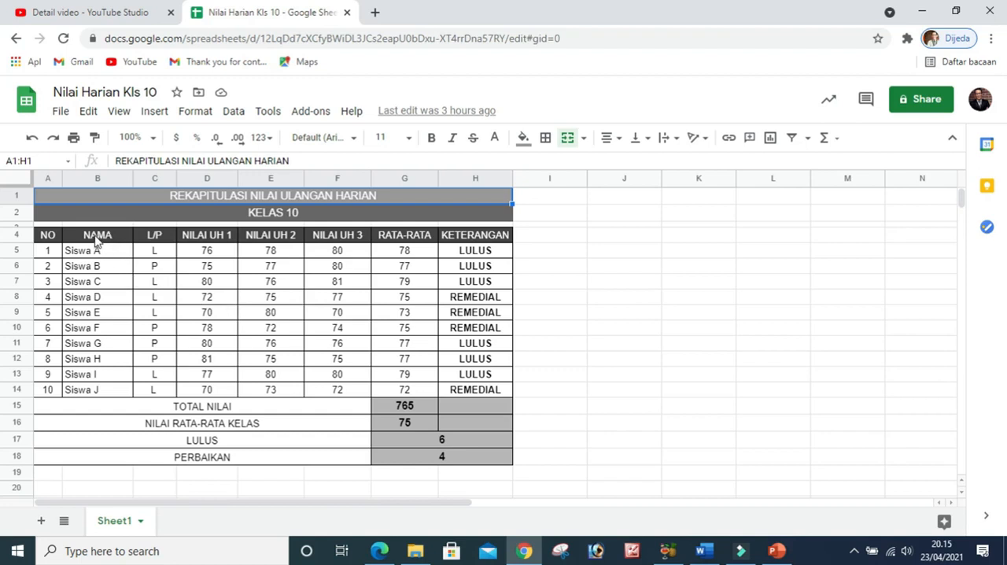
{"action": "left_click_drag", "start_coordinate": [98, 236], "coordinate": [98, 393]}
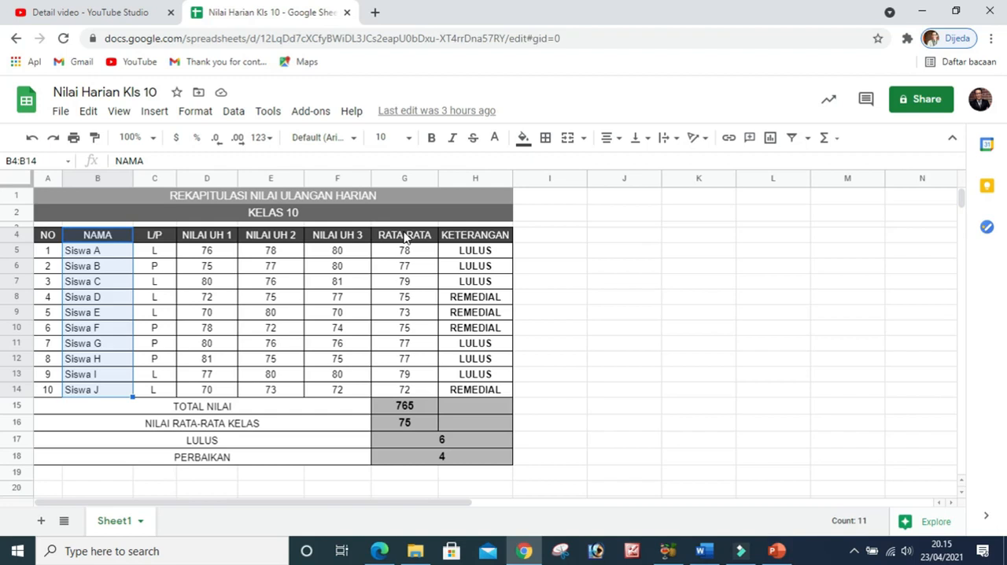
{"action": "left_click_drag", "start_coordinate": [404, 235], "coordinate": [407, 395]}
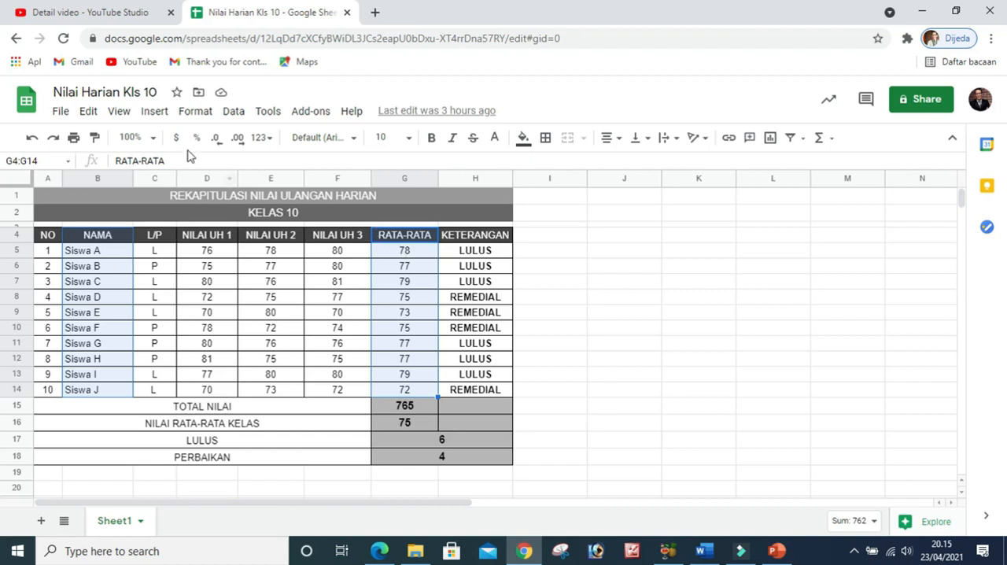
{"action": "left_click", "coordinate": [154, 114]}
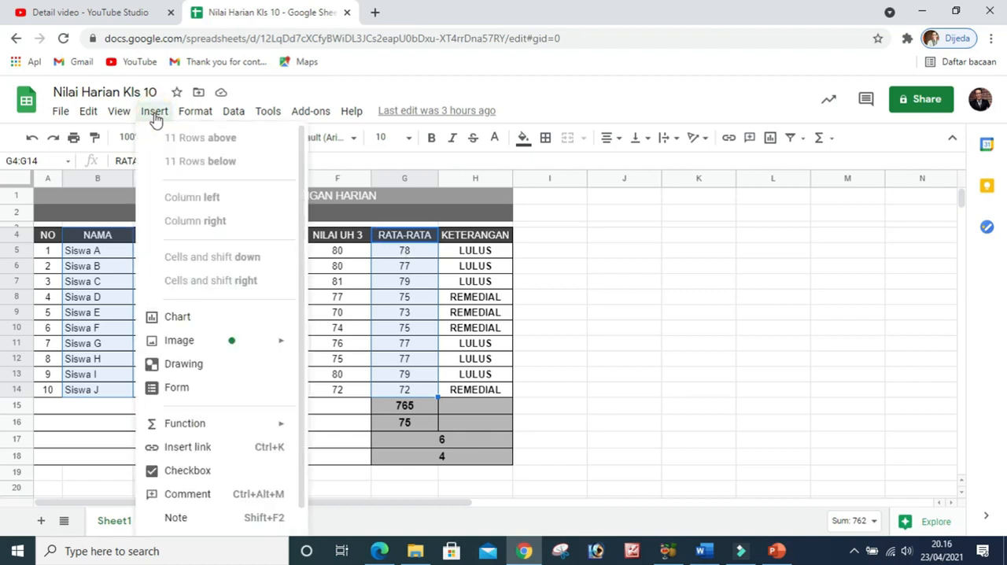
{"action": "left_click", "coordinate": [178, 316]}
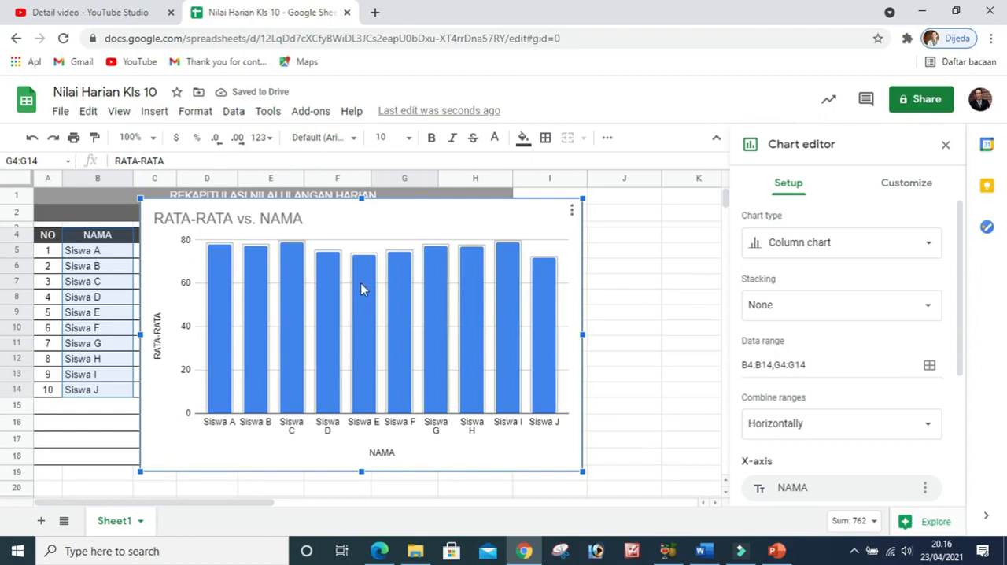
Move the chart below the grade table so it starts at row 20 along column A
{"action": "scroll", "coordinate": [362, 290], "scroll_direction": "down", "scroll_amount": 1}
{"action": "left_click_drag", "start_coordinate": [344, 272], "coordinate": [270, 431]}
{"action": "scroll", "coordinate": [263, 287], "scroll_direction": "down", "scroll_amount": 3}
{"action": "left_click_drag", "start_coordinate": [254, 246], "coordinate": [220, 402]}
{"action": "scroll", "coordinate": [261, 368], "scroll_direction": "down", "scroll_amount": 2}
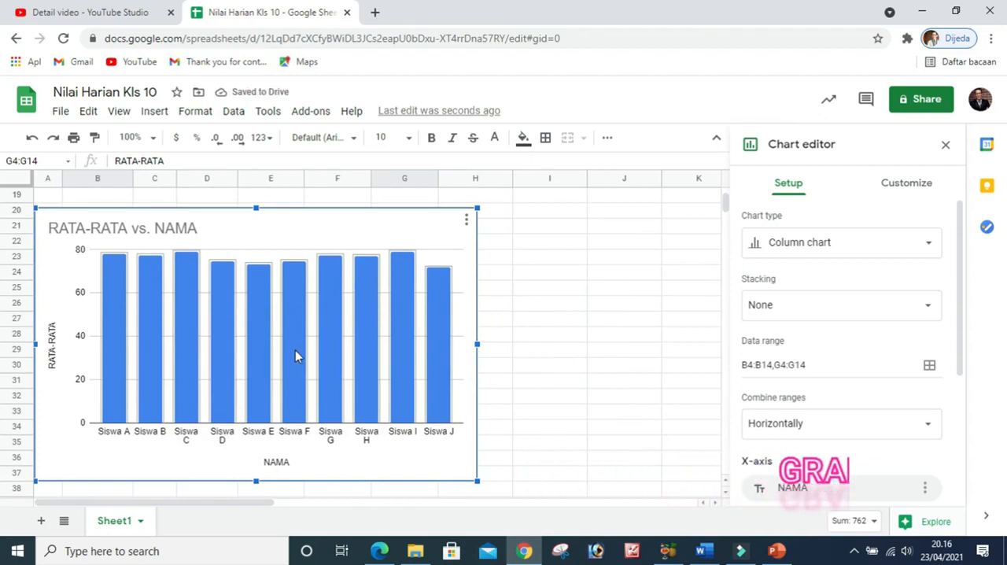
{"action": "scroll", "coordinate": [354, 368], "scroll_direction": "up", "scroll_amount": 2}
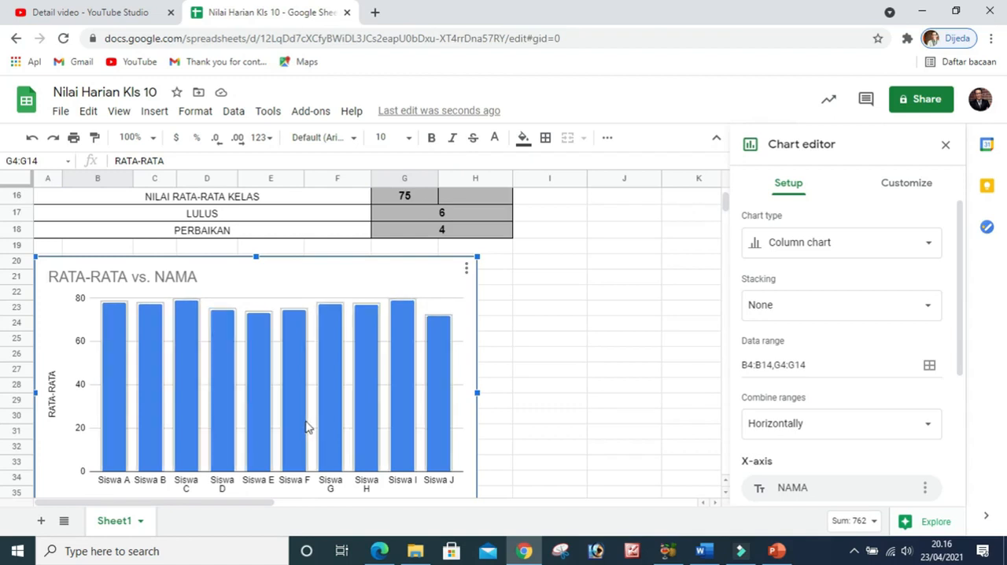
{"action": "scroll", "coordinate": [307, 426], "scroll_direction": "up", "scroll_amount": 1}
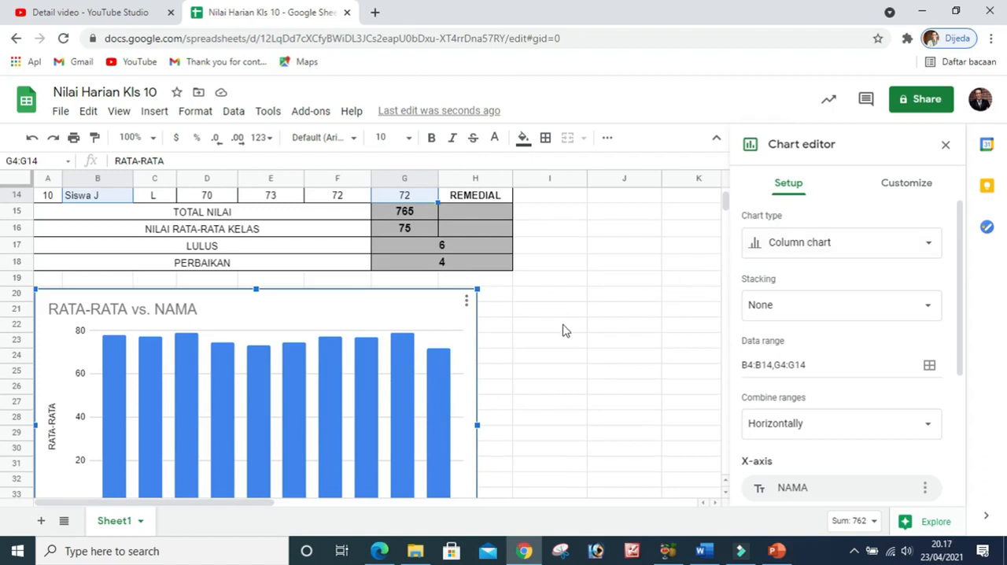
{"action": "scroll", "coordinate": [561, 330], "scroll_direction": "down", "scroll_amount": 1}
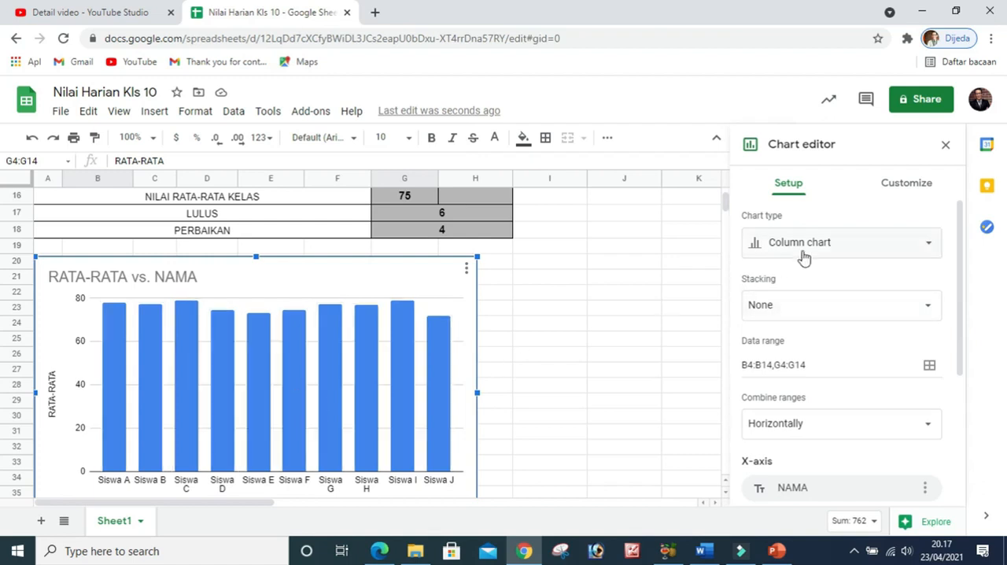
Examine the available chart types, from line and area to pie, scatter and map, keeping the column chart
{"action": "left_click", "coordinate": [930, 248]}
{"action": "scroll", "coordinate": [815, 391], "scroll_direction": "down", "scroll_amount": 2}
{"action": "scroll", "coordinate": [816, 391], "scroll_direction": "up", "scroll_amount": 2}
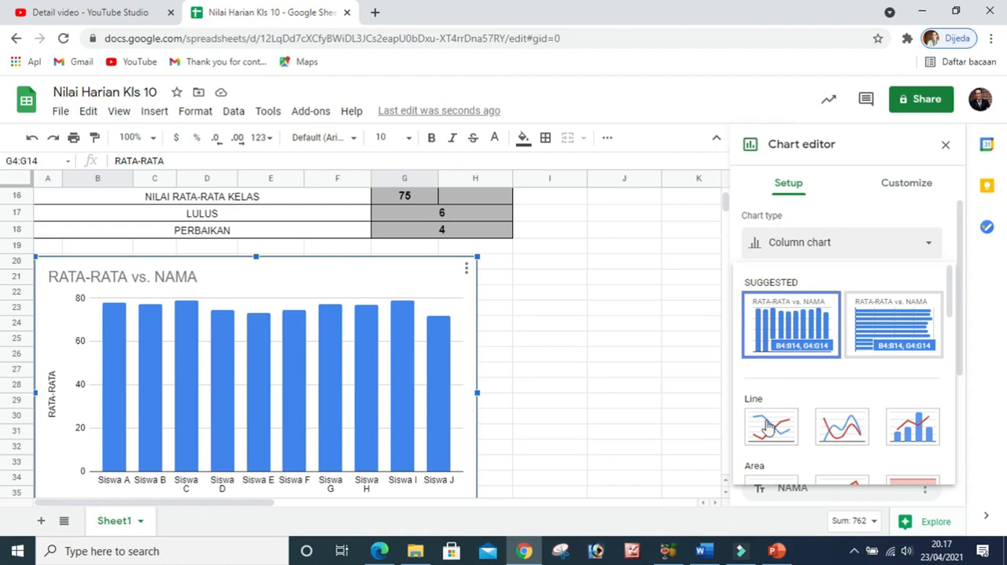
{"action": "scroll", "coordinate": [767, 424], "scroll_direction": "down", "scroll_amount": 1}
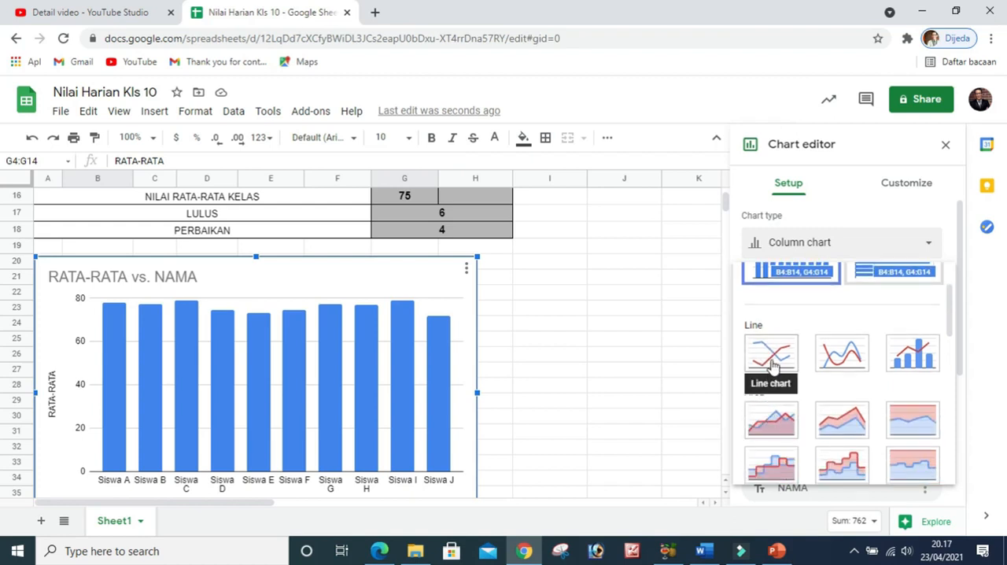
{"action": "scroll", "coordinate": [768, 420], "scroll_direction": "down", "scroll_amount": 2}
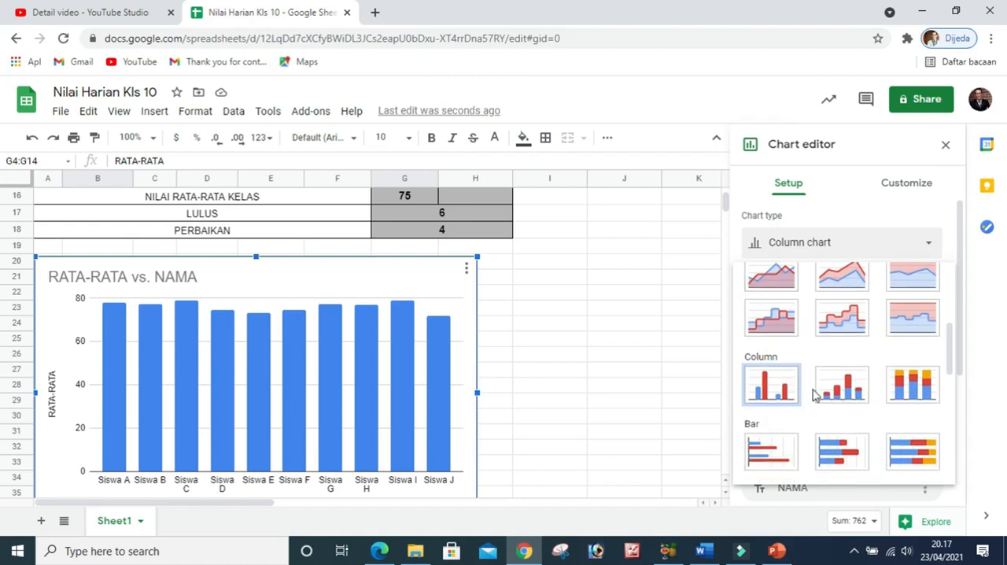
{"action": "scroll", "coordinate": [815, 395], "scroll_direction": "down", "scroll_amount": 1}
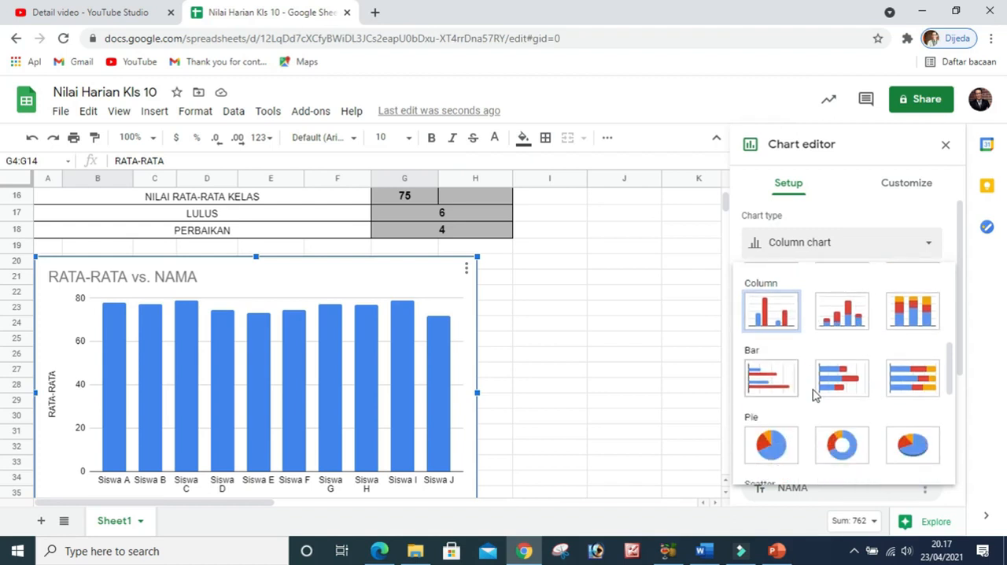
{"action": "scroll", "coordinate": [814, 395], "scroll_direction": "down", "scroll_amount": 1}
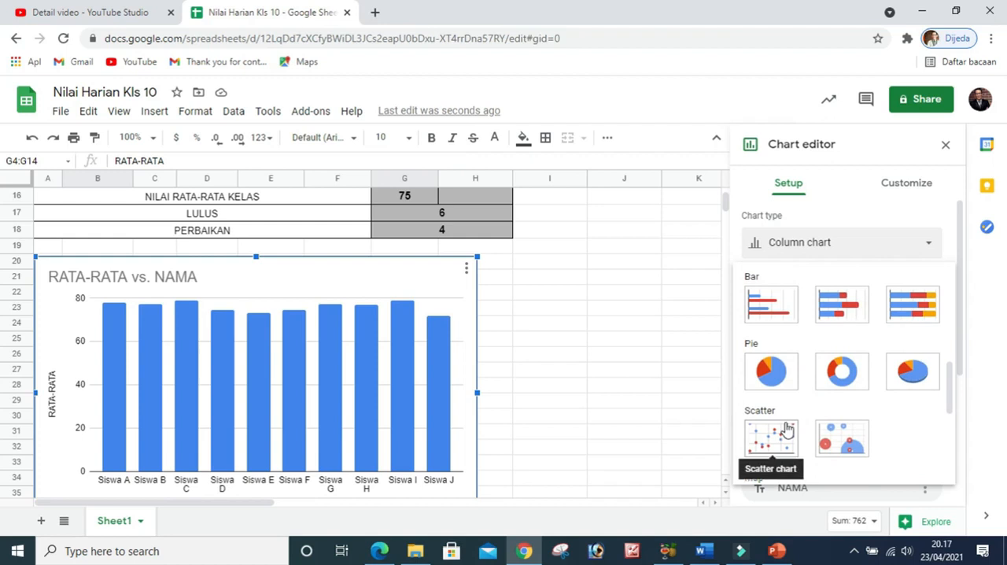
{"action": "scroll", "coordinate": [787, 429], "scroll_direction": "down", "scroll_amount": 1}
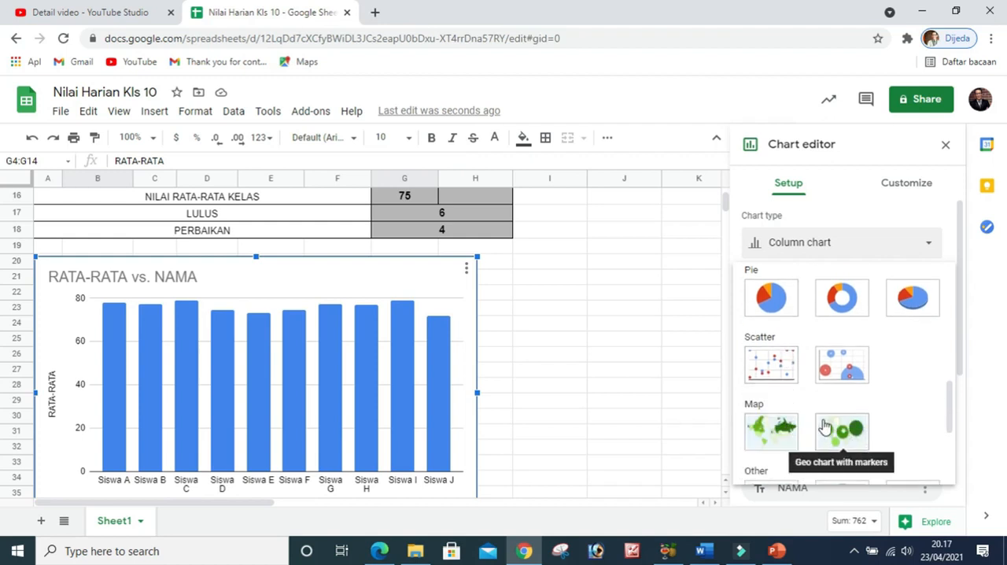
{"action": "scroll", "coordinate": [823, 426], "scroll_direction": "up", "scroll_amount": 2}
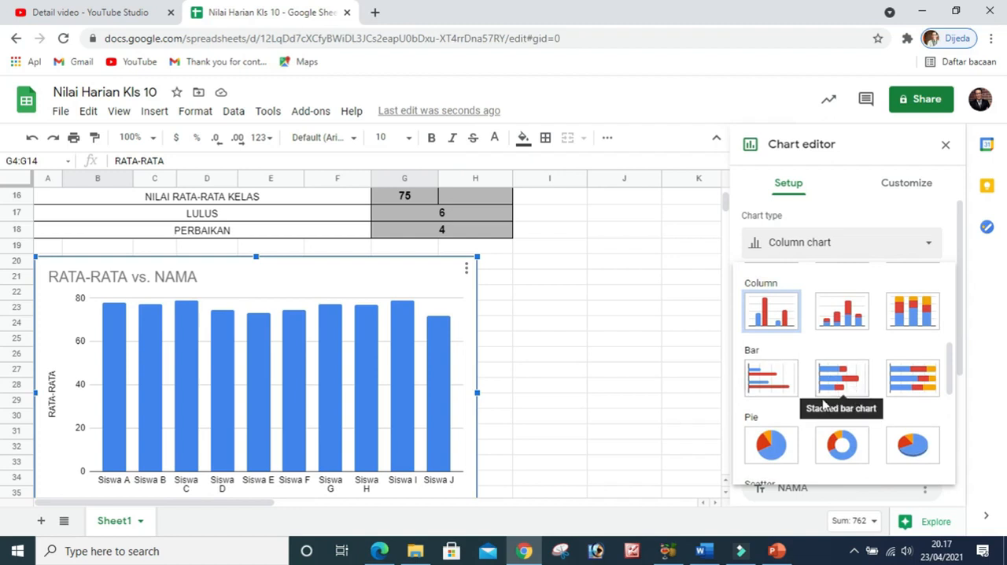
{"action": "left_click", "coordinate": [912, 250]}
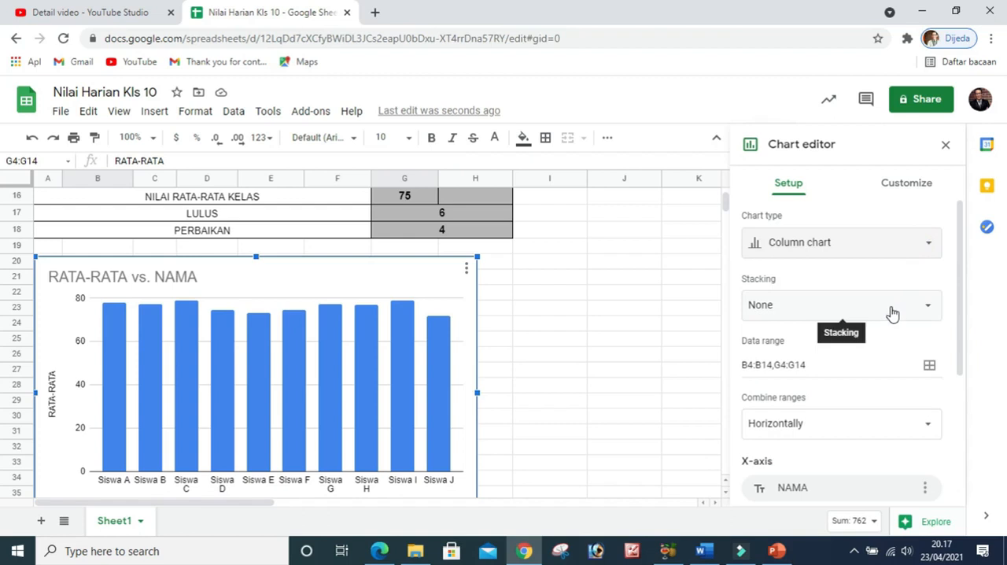
Try the Standard and 100% stacking options on the column chart and return the stacking to None
{"action": "scroll", "coordinate": [892, 313], "scroll_direction": "down", "scroll_amount": 1}
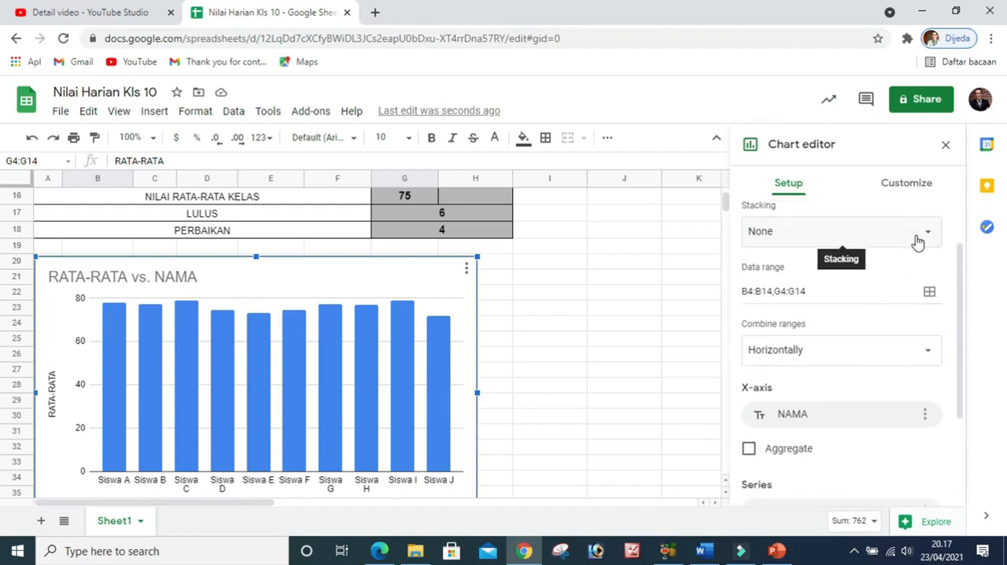
{"action": "left_click", "coordinate": [917, 242]}
{"action": "left_click", "coordinate": [785, 253]}
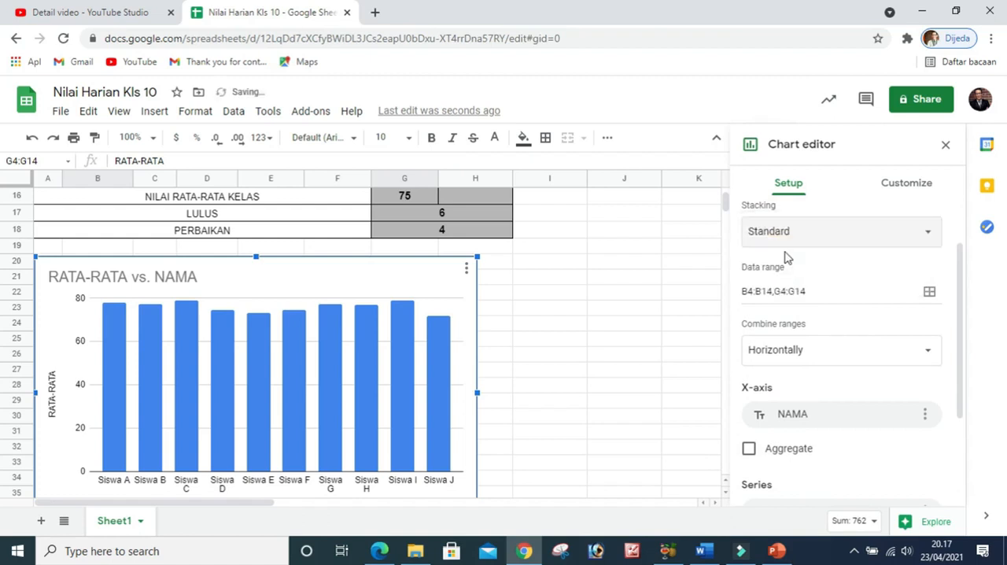
{"action": "left_click", "coordinate": [876, 241]}
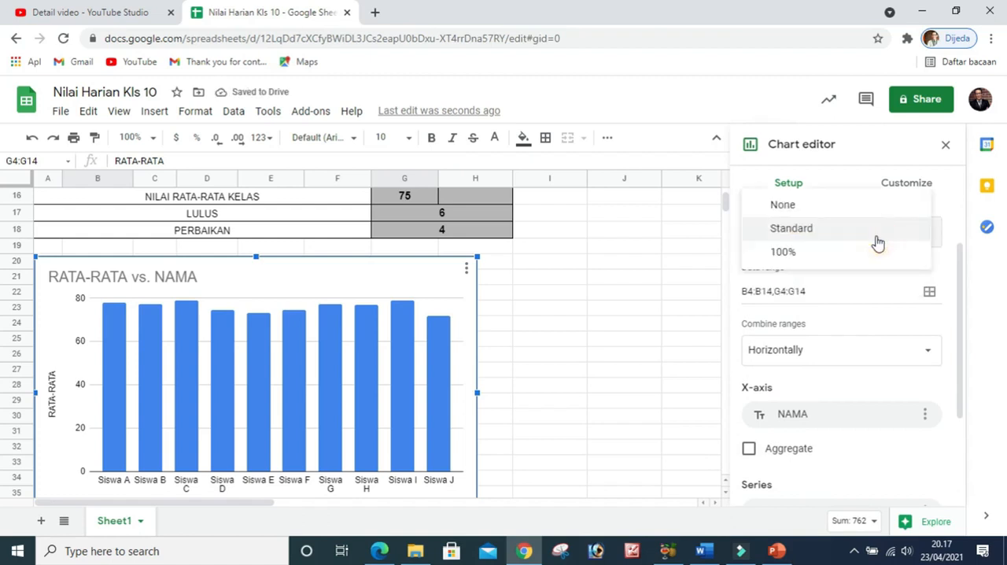
{"action": "left_click", "coordinate": [784, 254]}
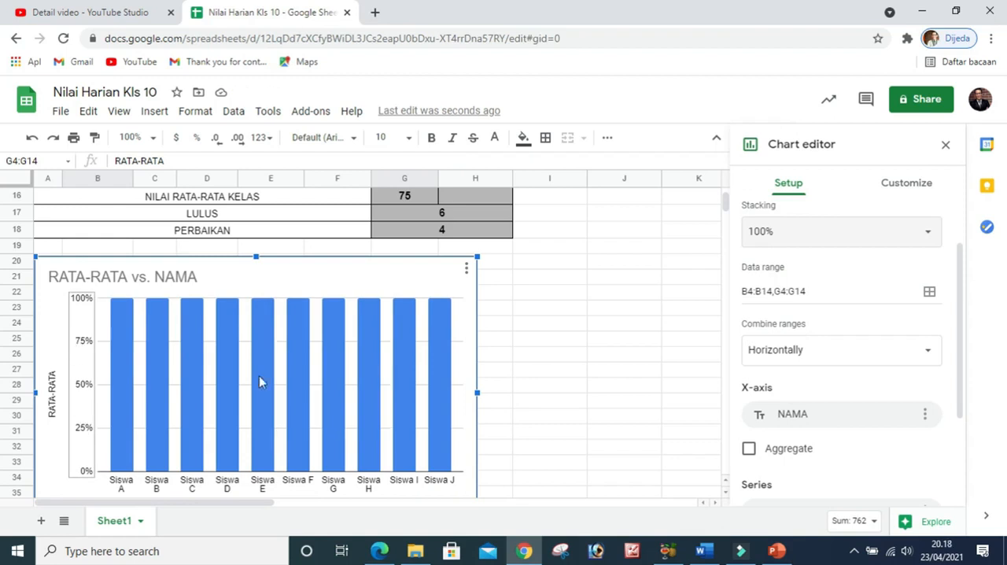
{"action": "left_click", "coordinate": [908, 239]}
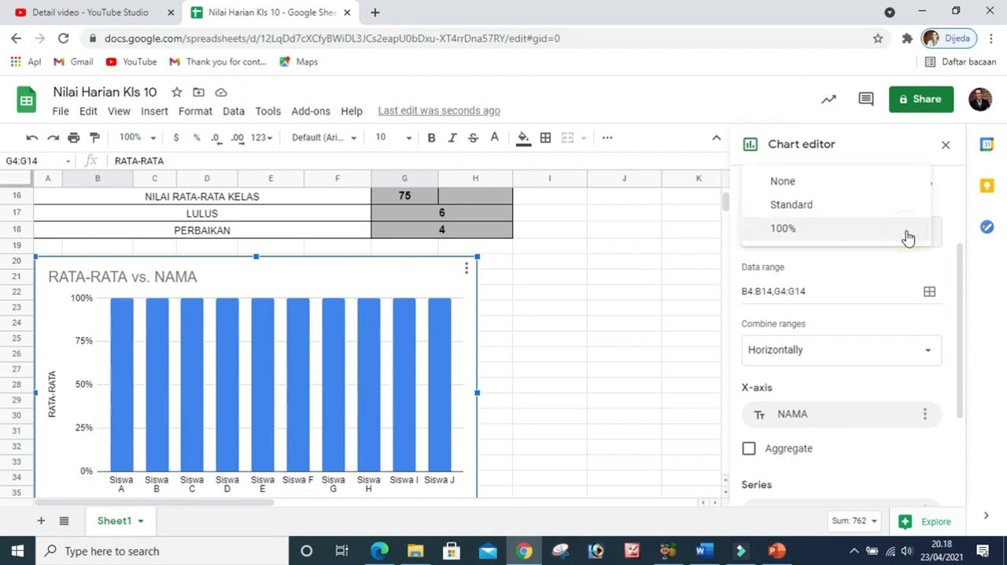
{"action": "left_click", "coordinate": [845, 210]}
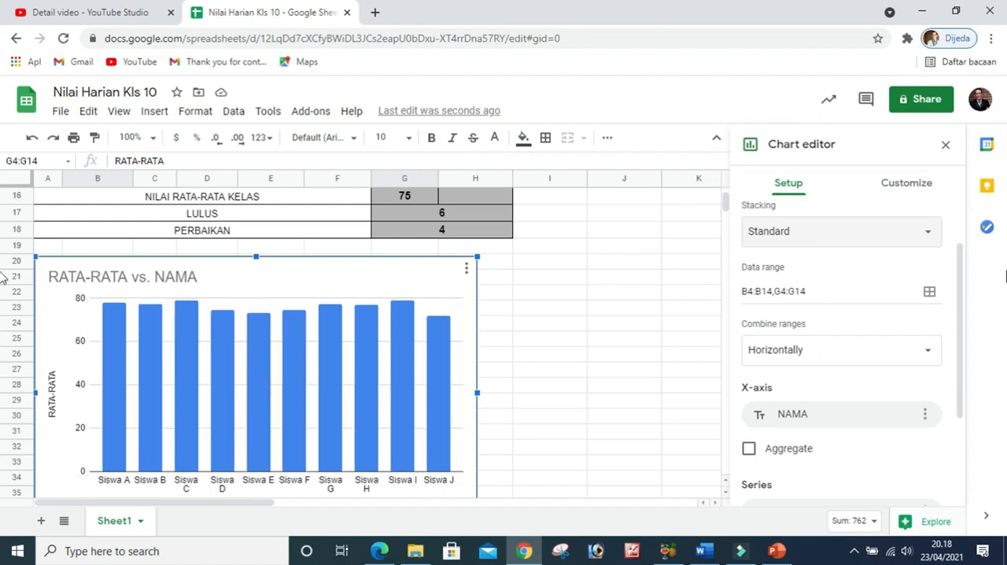
{"action": "left_click", "coordinate": [876, 244]}
{"action": "left_click", "coordinate": [838, 205]}
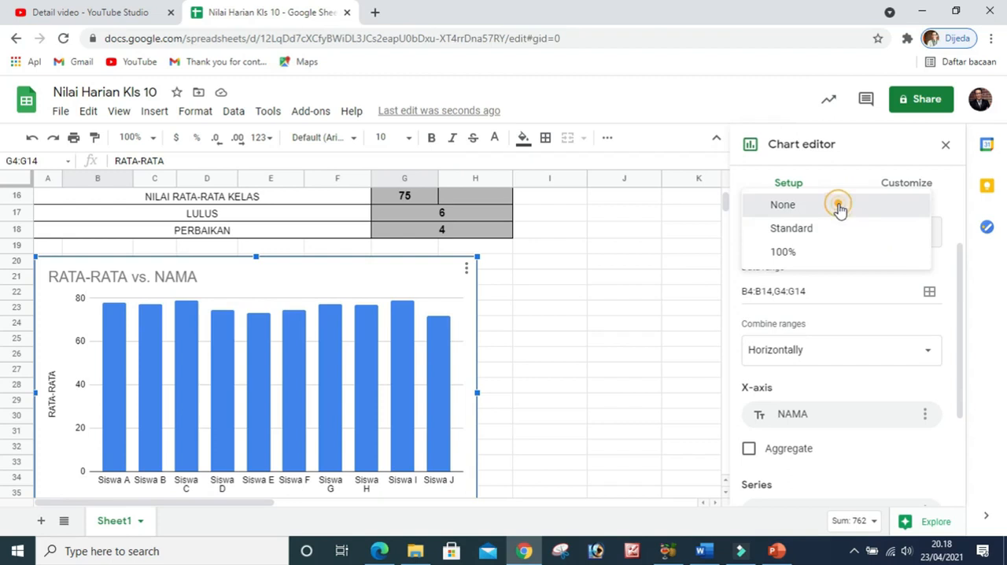
Deselect the chart, reopen it for editing and set its X-axis to RATA-RATA
{"action": "left_click", "coordinate": [645, 308]}
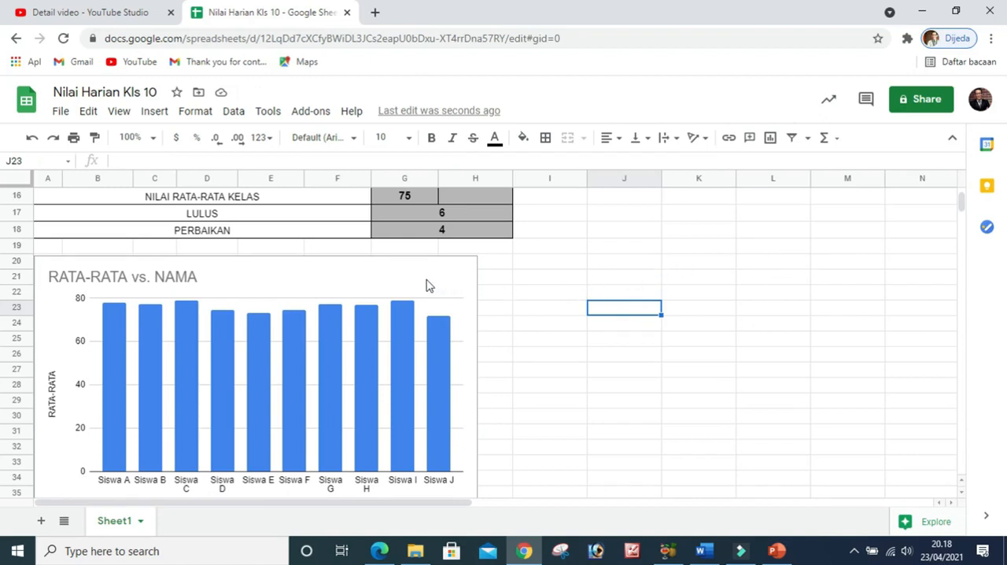
{"action": "left_click", "coordinate": [434, 293]}
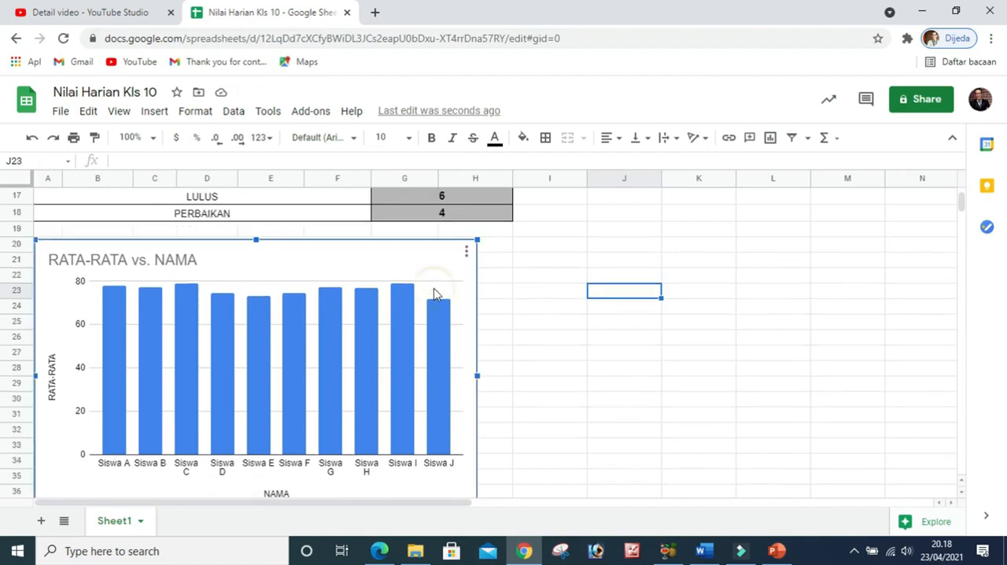
{"action": "left_click", "coordinate": [466, 256]}
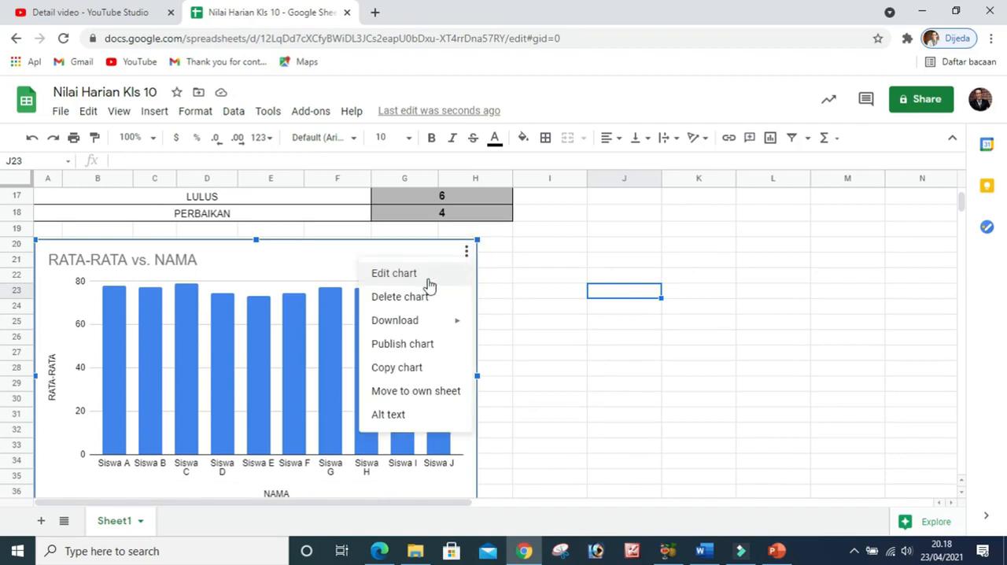
{"action": "left_click", "coordinate": [392, 275]}
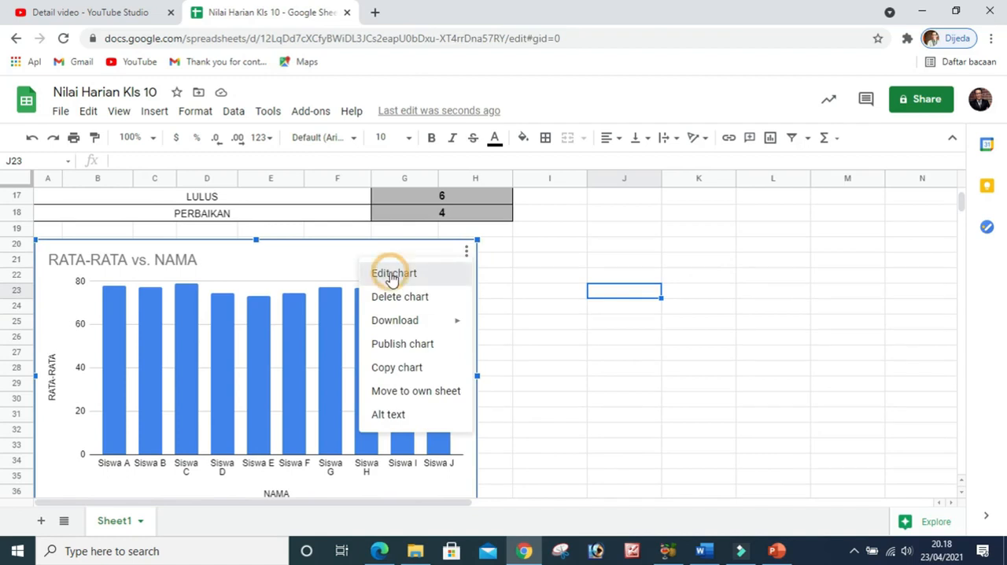
{"action": "scroll", "coordinate": [855, 326], "scroll_direction": "down", "scroll_amount": 1}
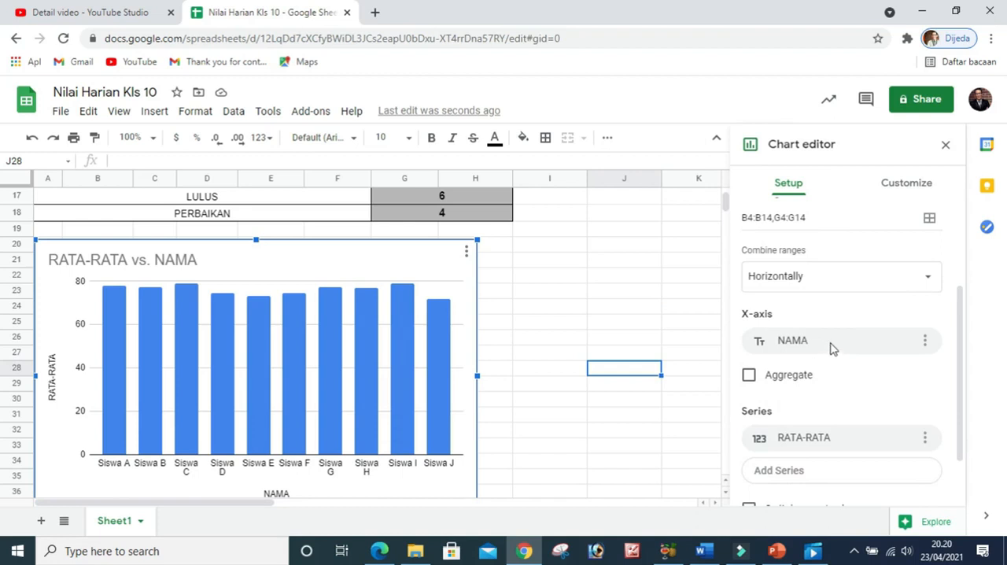
{"action": "left_click", "coordinate": [830, 344]}
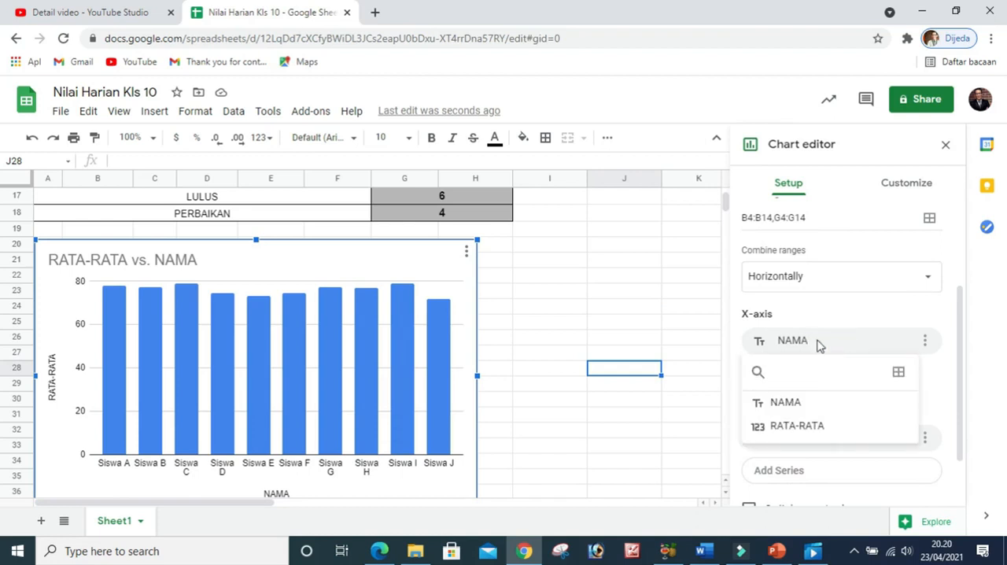
{"action": "left_click", "coordinate": [846, 431]}
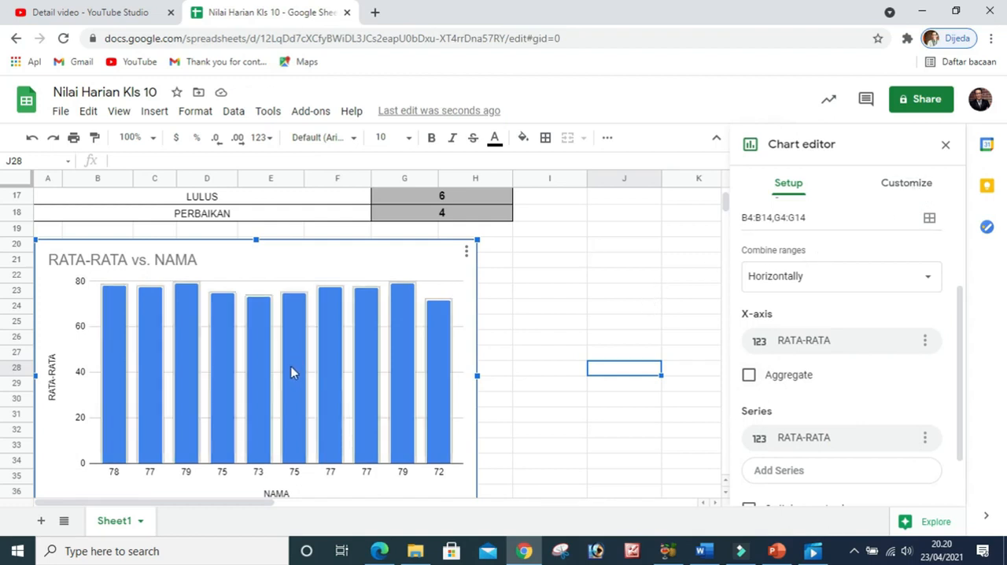
Try a grey background color in the chart style settings and return the chart background to white
{"action": "left_click", "coordinate": [910, 191]}
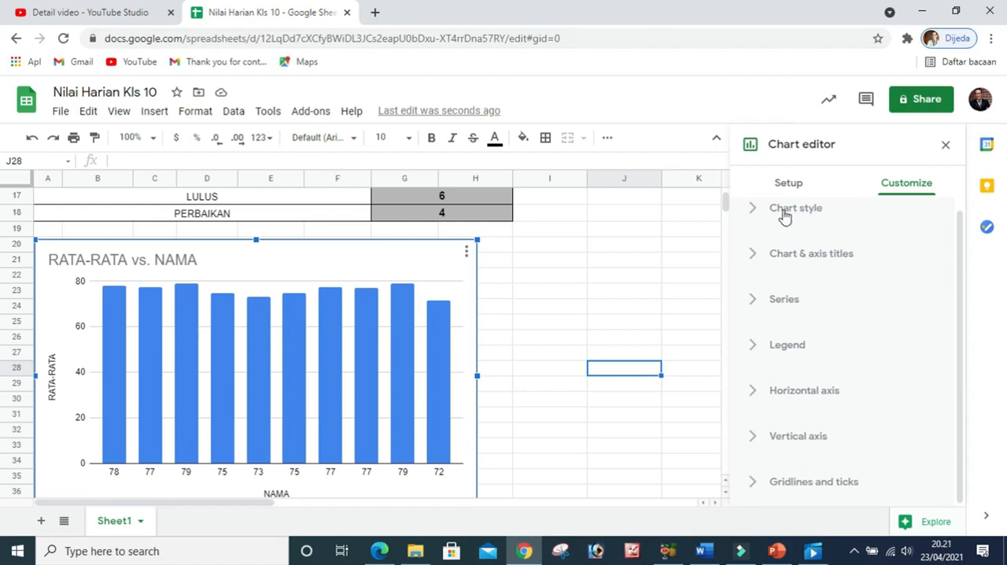
{"action": "left_click", "coordinate": [762, 210]}
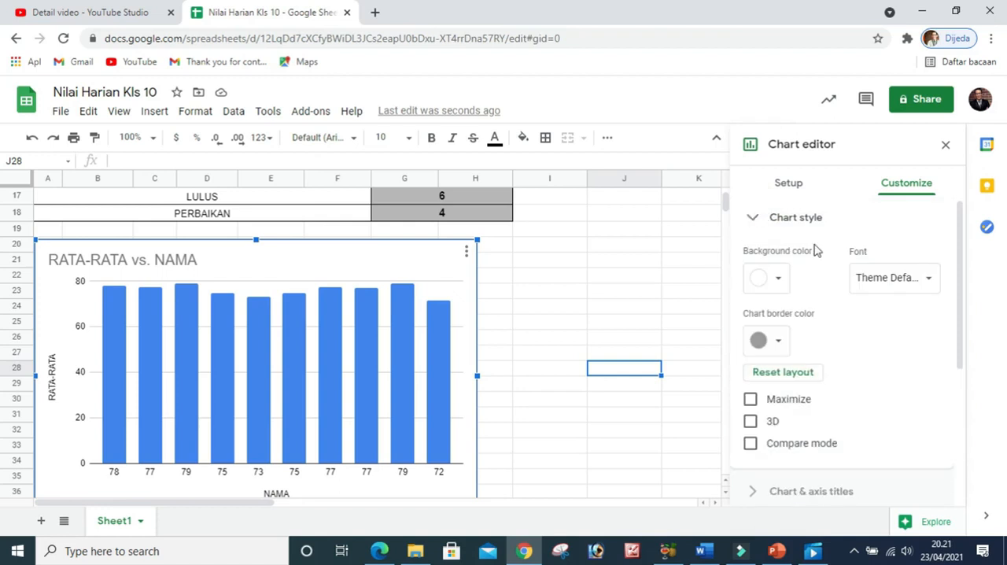
{"action": "left_click", "coordinate": [779, 280]}
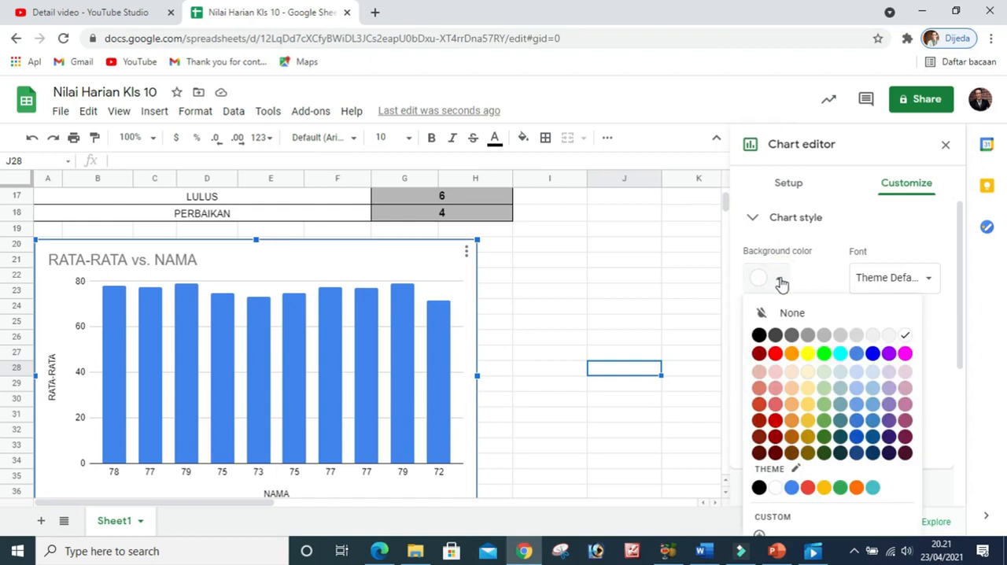
{"action": "left_click", "coordinate": [809, 336]}
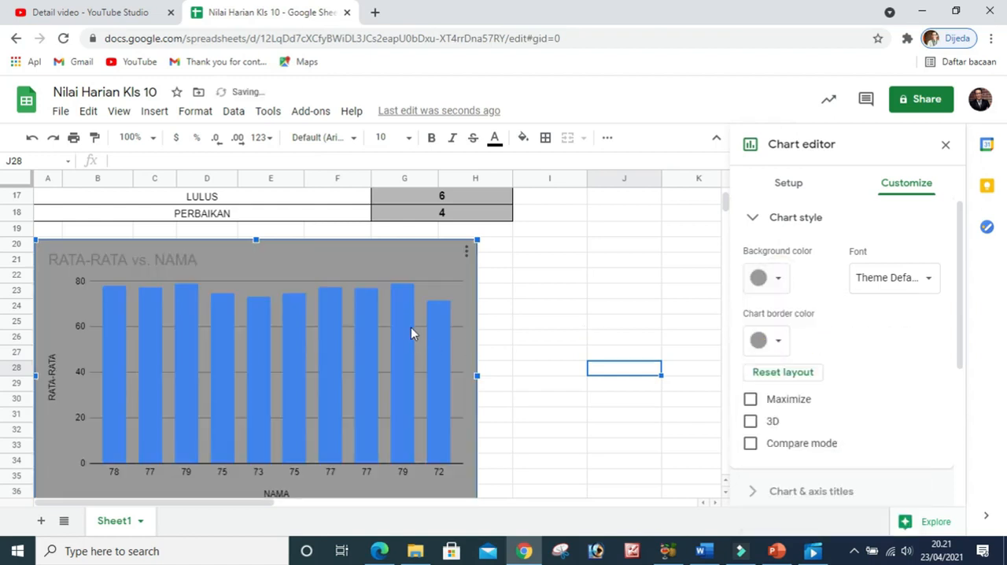
{"action": "left_click", "coordinate": [777, 280]}
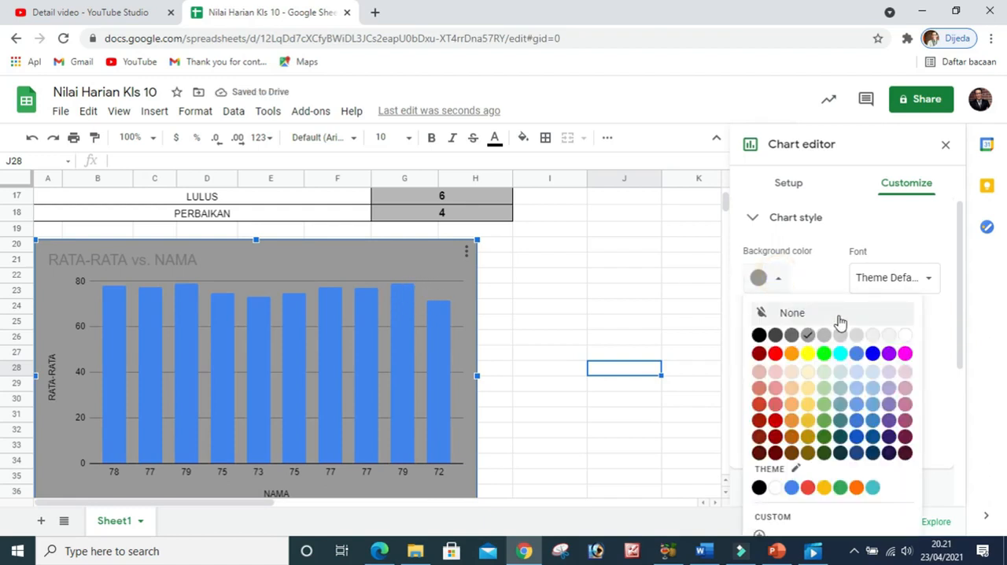
{"action": "left_click", "coordinate": [902, 335]}
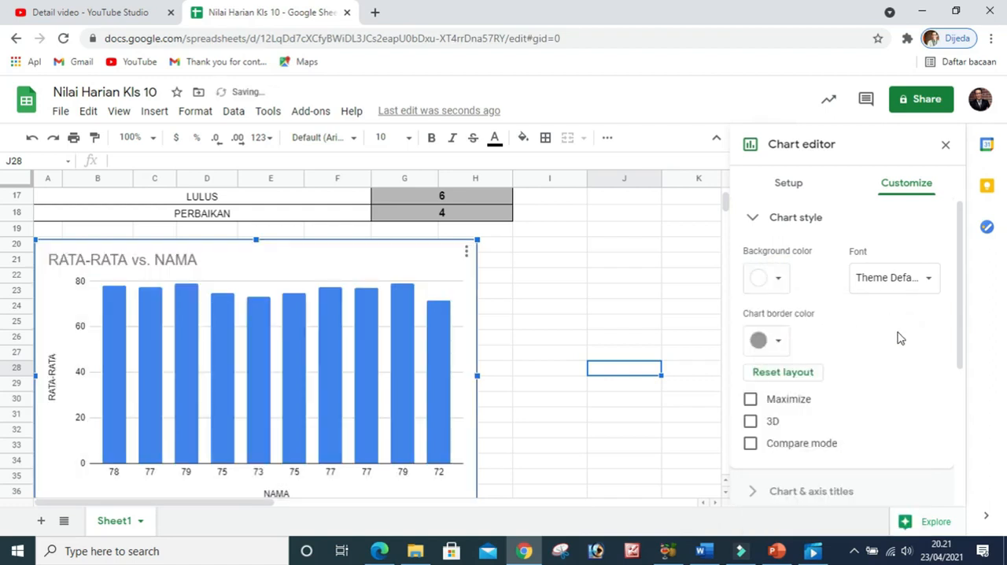
Look through the chart fonts without changing the font, set the chart border color to blue and turn on the 3D style
{"action": "left_click", "coordinate": [927, 283]}
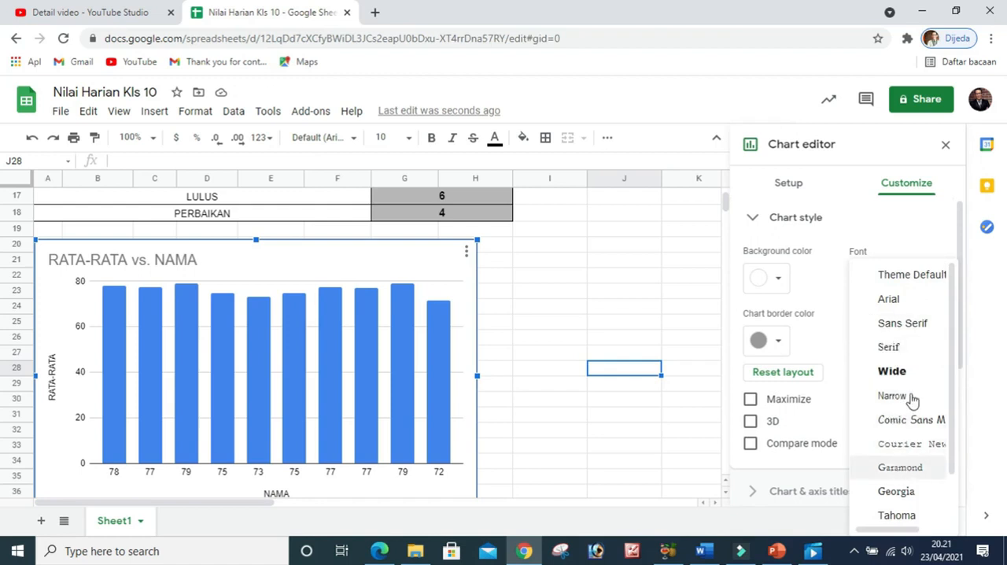
{"action": "left_click", "coordinate": [823, 273]}
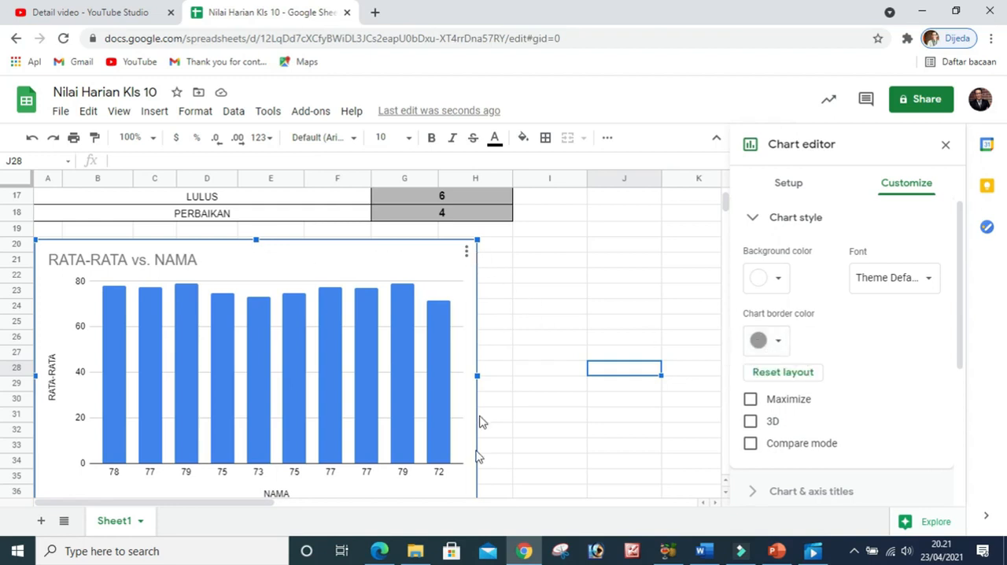
{"action": "left_click", "coordinate": [778, 341]}
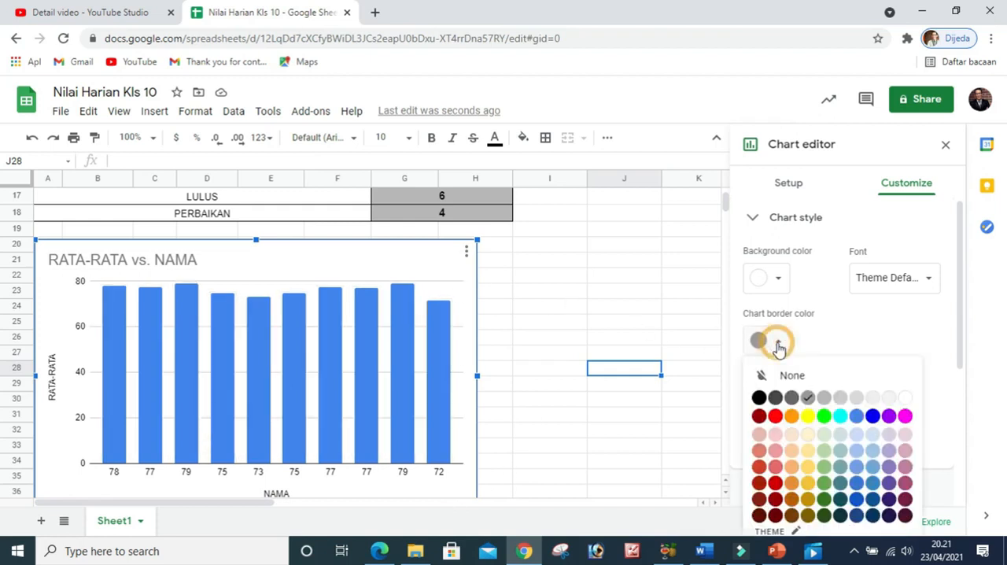
{"action": "left_click", "coordinate": [874, 417]}
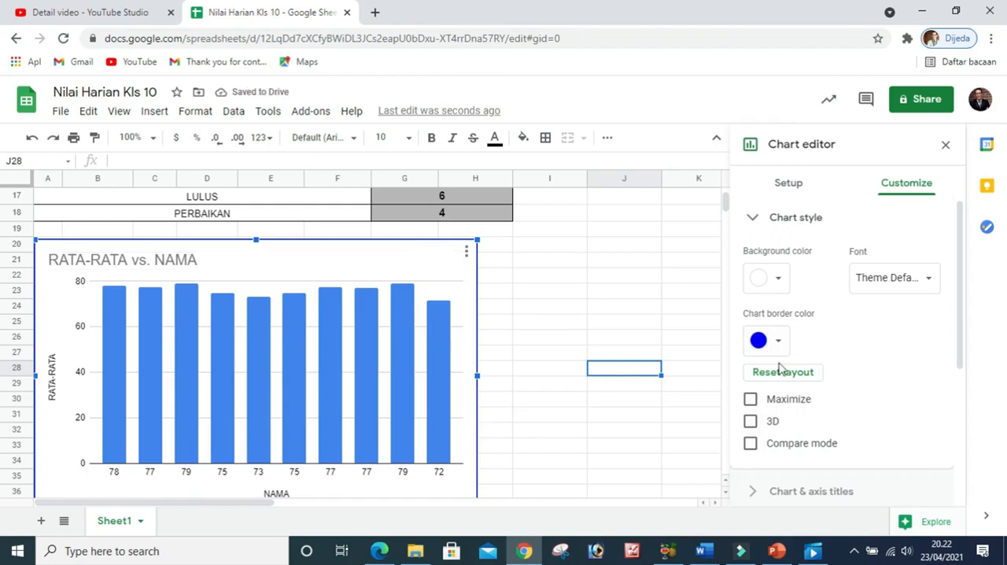
{"action": "scroll", "coordinate": [834, 358], "scroll_direction": "down", "scroll_amount": 1}
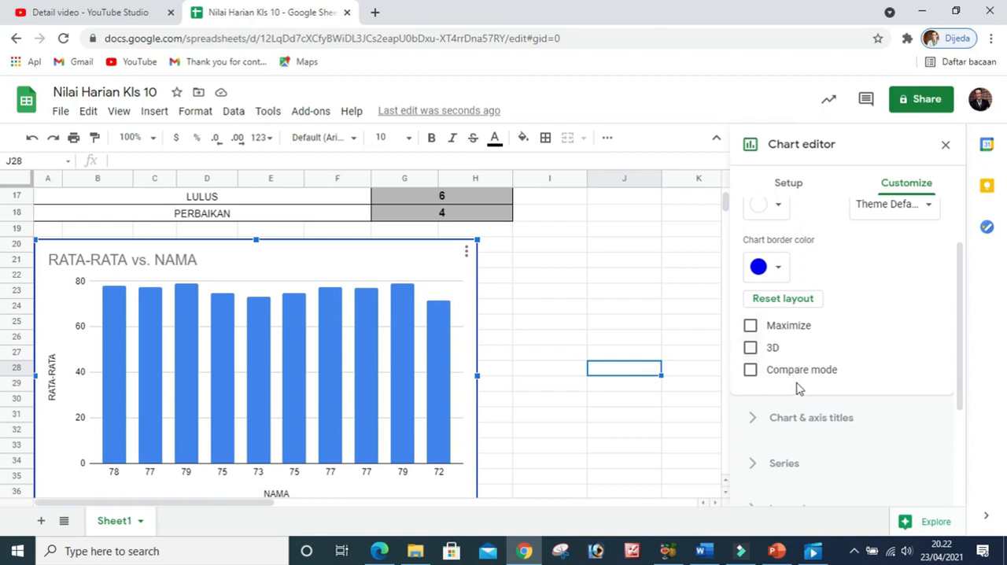
{"action": "left_click", "coordinate": [750, 348]}
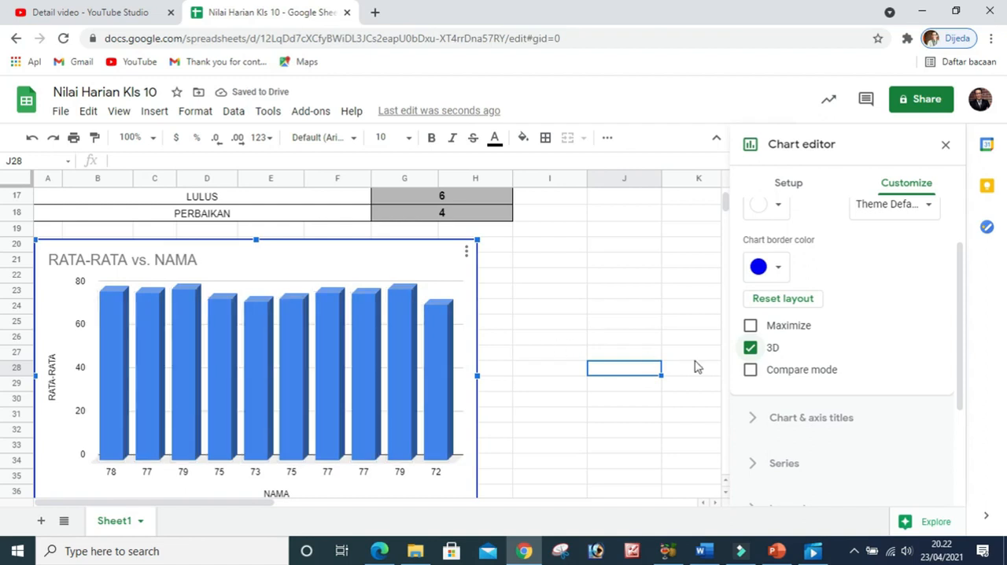
Try the chart's Maximize and Compare mode options, turn both off again and close the chart style settings
{"action": "left_click", "coordinate": [750, 326]}
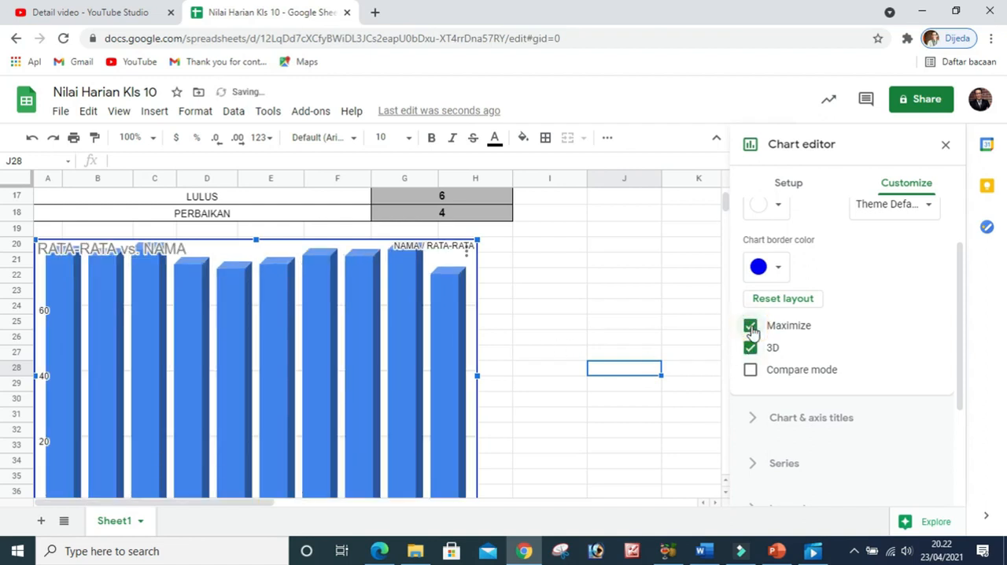
{"action": "left_click", "coordinate": [751, 325]}
{"action": "left_click", "coordinate": [751, 370]}
{"action": "left_click", "coordinate": [751, 370]}
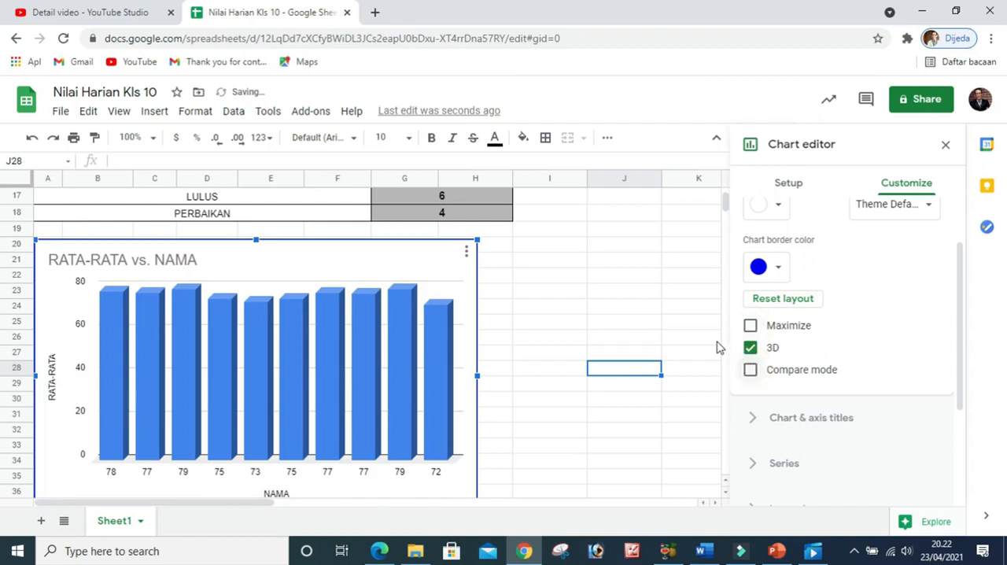
{"action": "scroll", "coordinate": [884, 305], "scroll_direction": "up", "scroll_amount": 1}
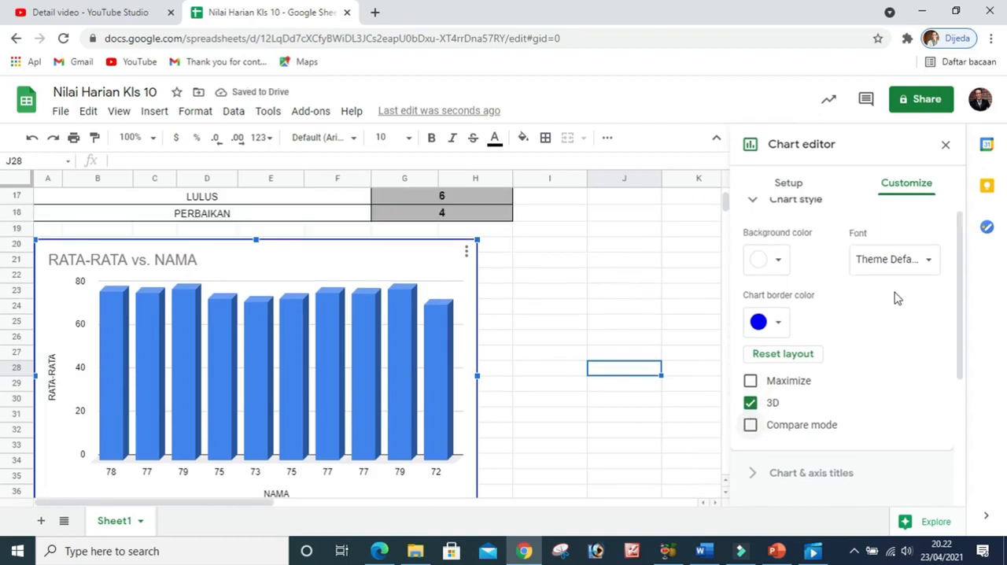
{"action": "left_click", "coordinate": [753, 221]}
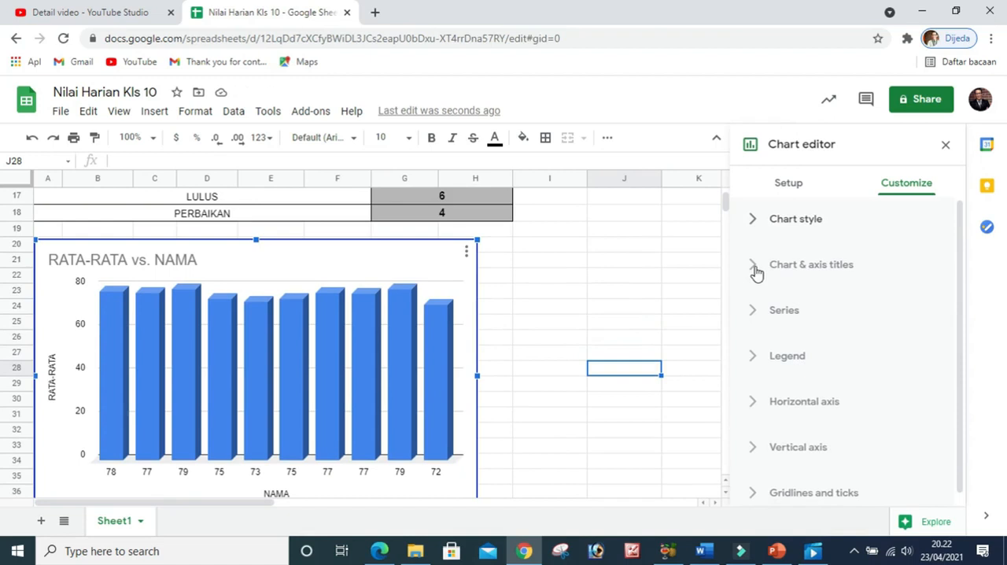
Replace the chart title text with "NILAI RATA-RATA ULANGAN"
{"action": "left_click", "coordinate": [755, 272]}
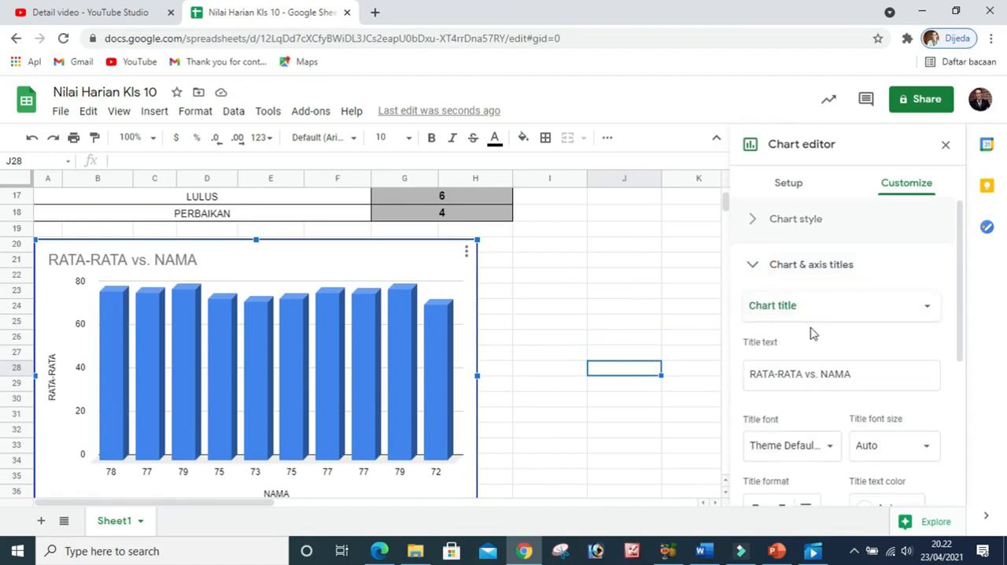
{"action": "scroll", "coordinate": [771, 333], "scroll_direction": "down", "scroll_amount": 1}
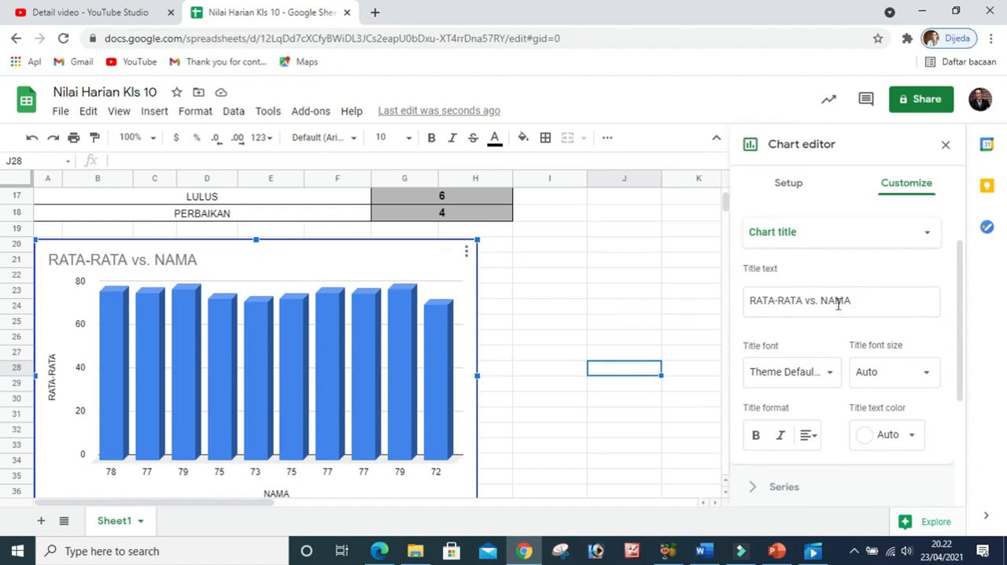
{"action": "left_click", "coordinate": [862, 303]}
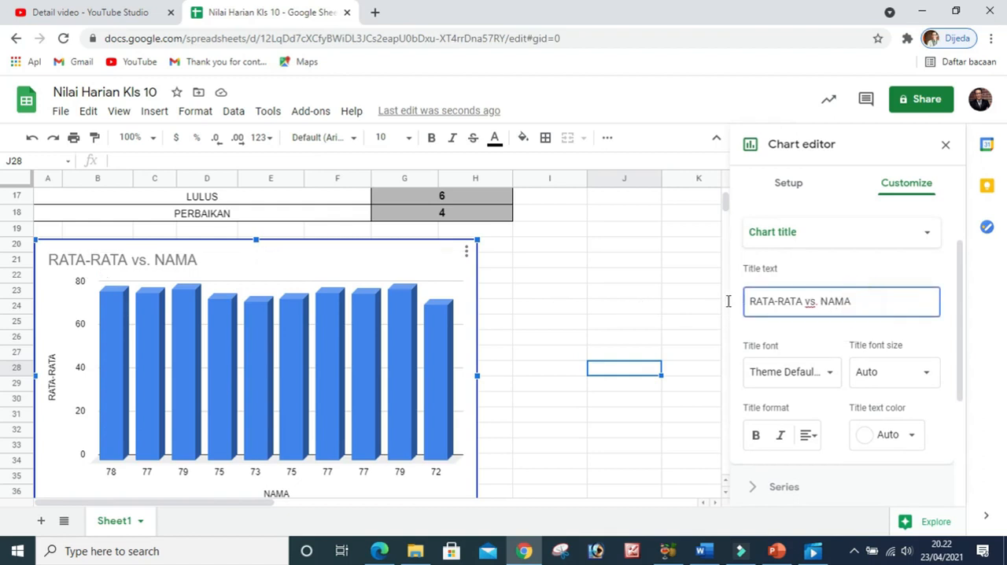
{"action": "left_click_drag", "start_coordinate": [861, 303], "coordinate": [729, 302]}
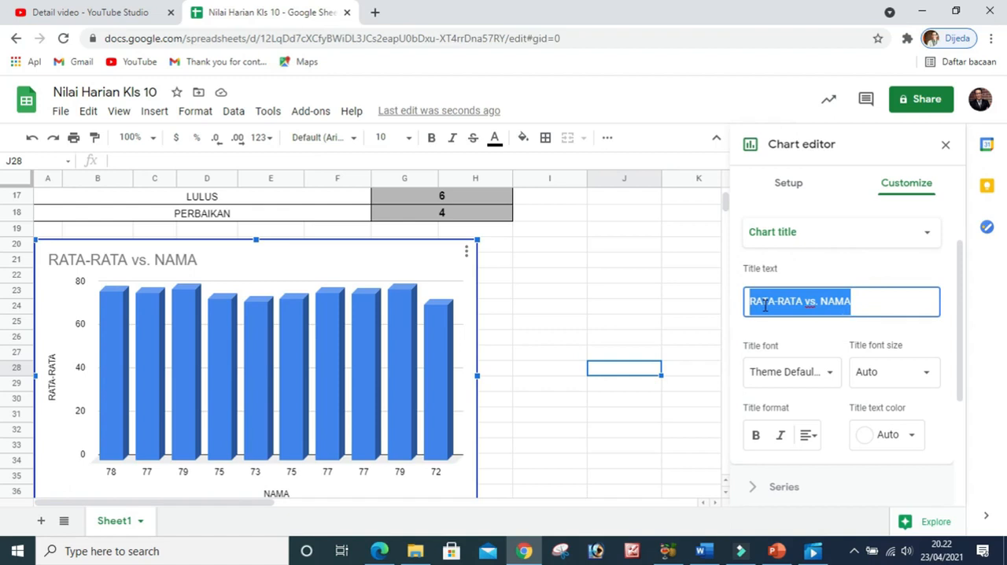
{"action": "type", "text": "Ni"}
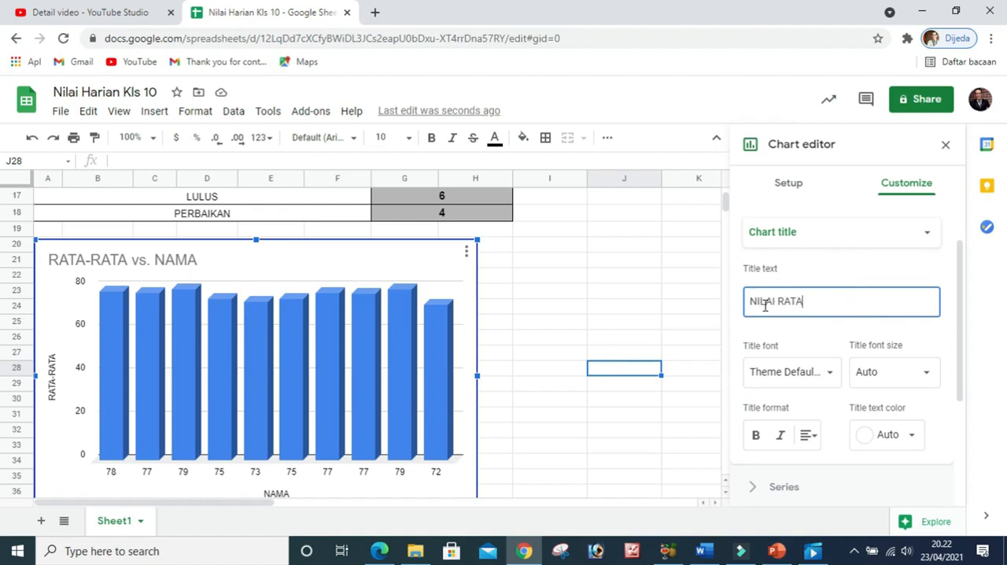
{"action": "type", "text": "LAI RATA-RATA ULANGAN"}
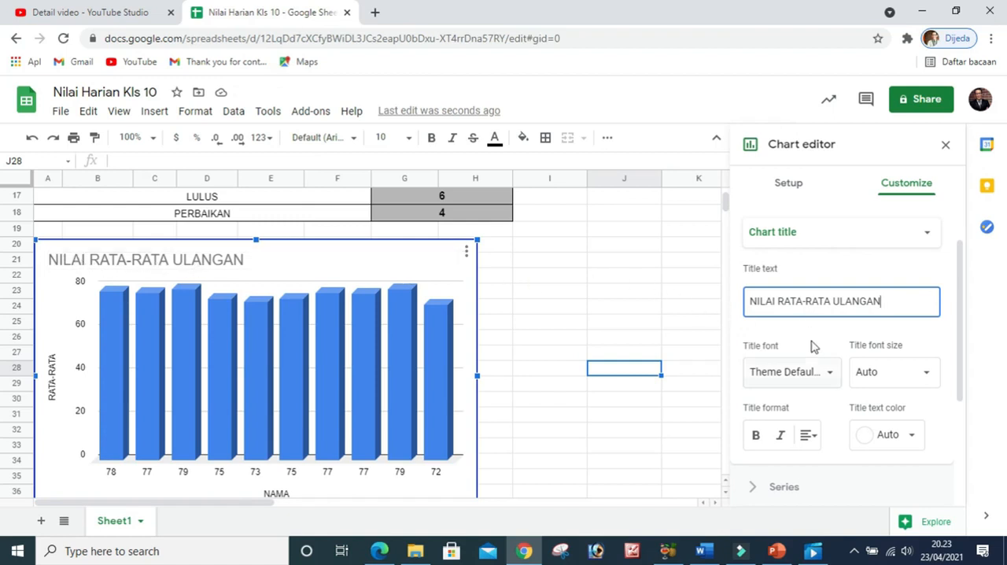
Set the chart title's font to Sans Serif
{"action": "scroll", "coordinate": [848, 361], "scroll_direction": "down", "scroll_amount": 1}
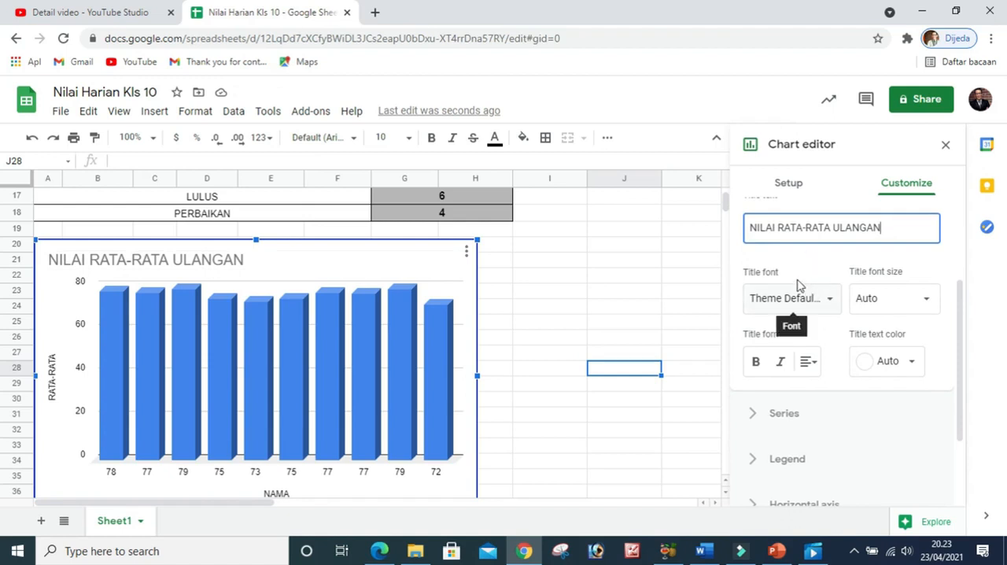
{"action": "left_click", "coordinate": [826, 300]}
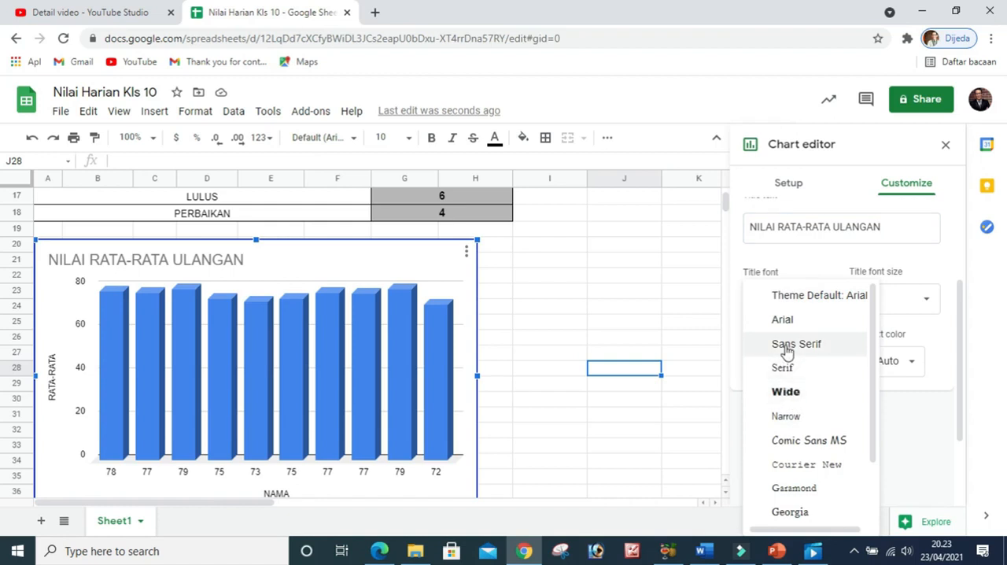
{"action": "left_click", "coordinate": [787, 352]}
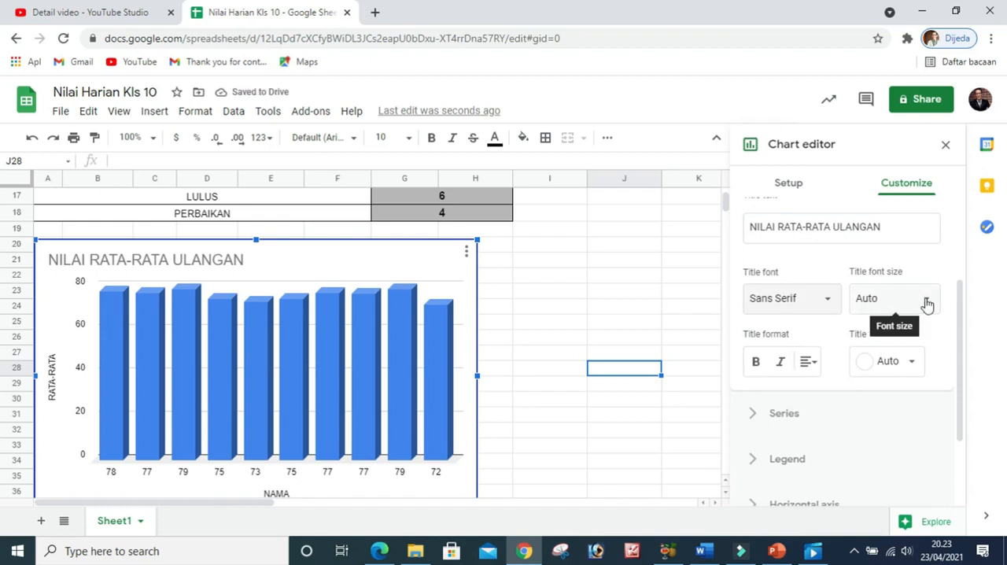
Try font size 10 on the chart title and return the size to Auto
{"action": "left_click", "coordinate": [925, 304]}
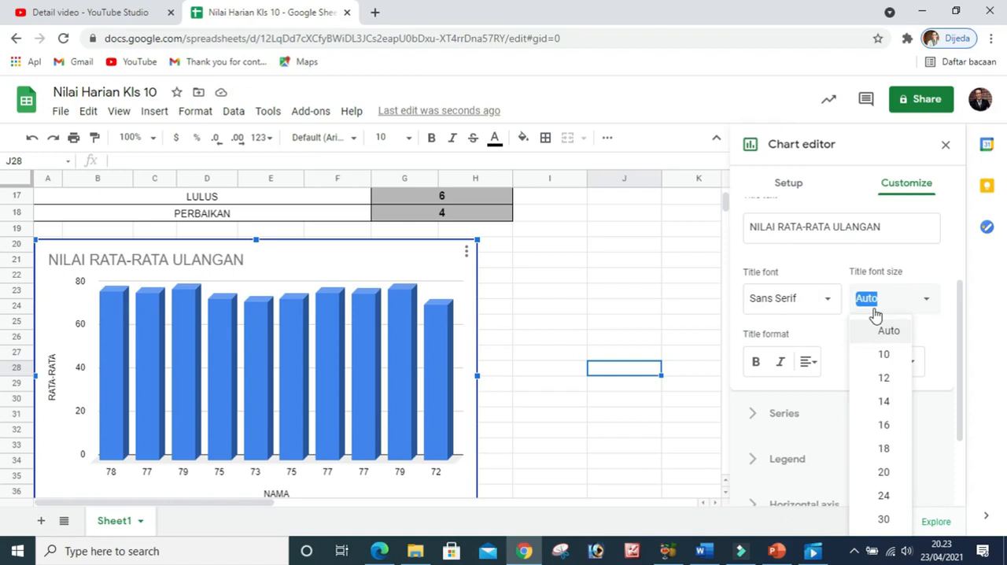
{"action": "left_click", "coordinate": [884, 355]}
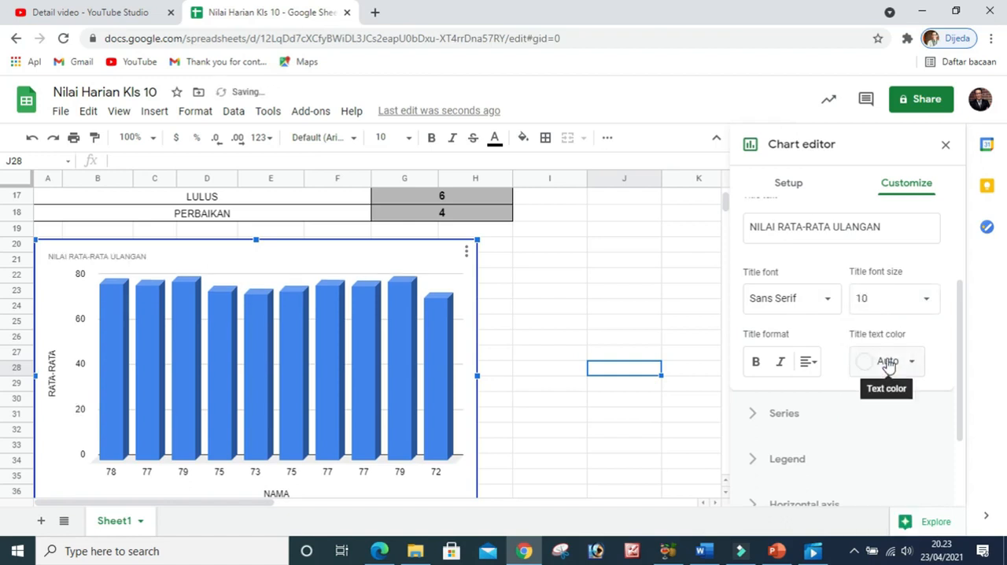
{"action": "left_click", "coordinate": [924, 304]}
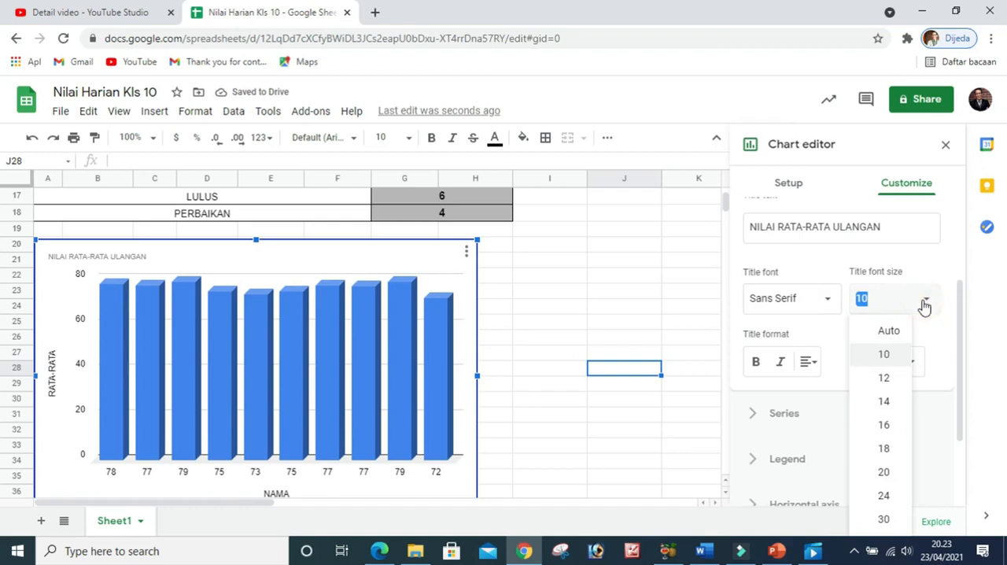
{"action": "left_click", "coordinate": [891, 331]}
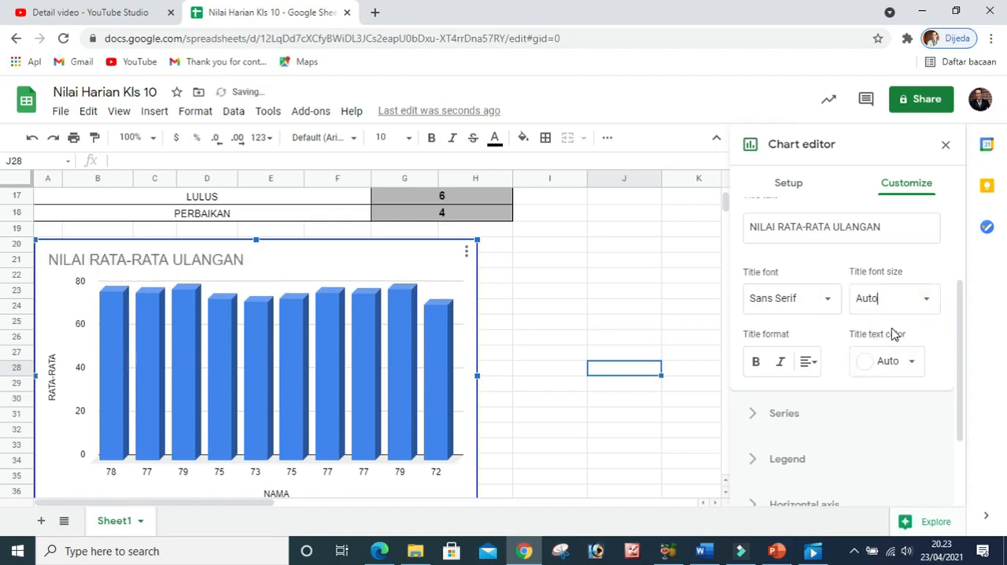
Format the chart title as bold blue text with center alignment
{"action": "scroll", "coordinate": [844, 384], "scroll_direction": "down", "scroll_amount": 1}
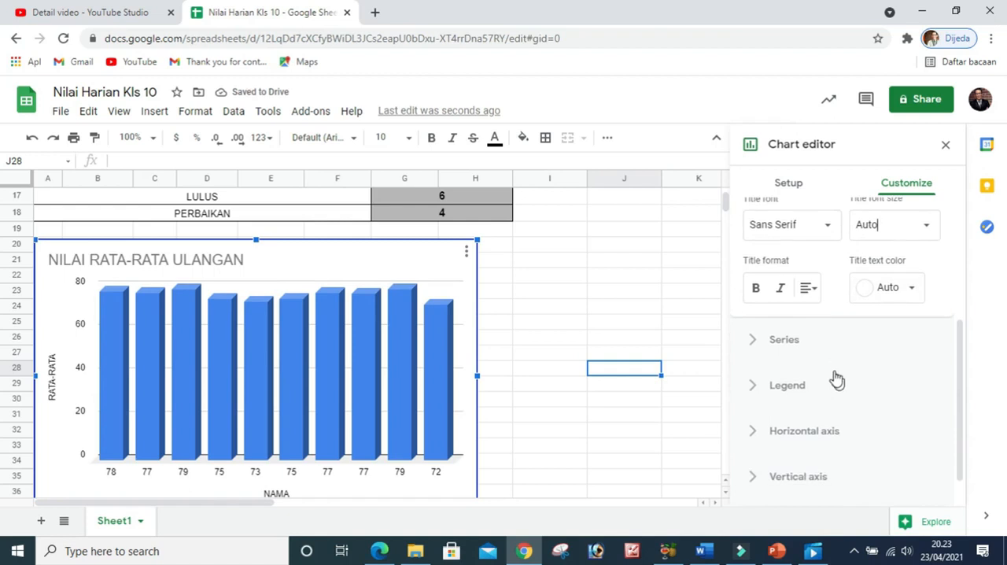
{"action": "left_click", "coordinate": [756, 290]}
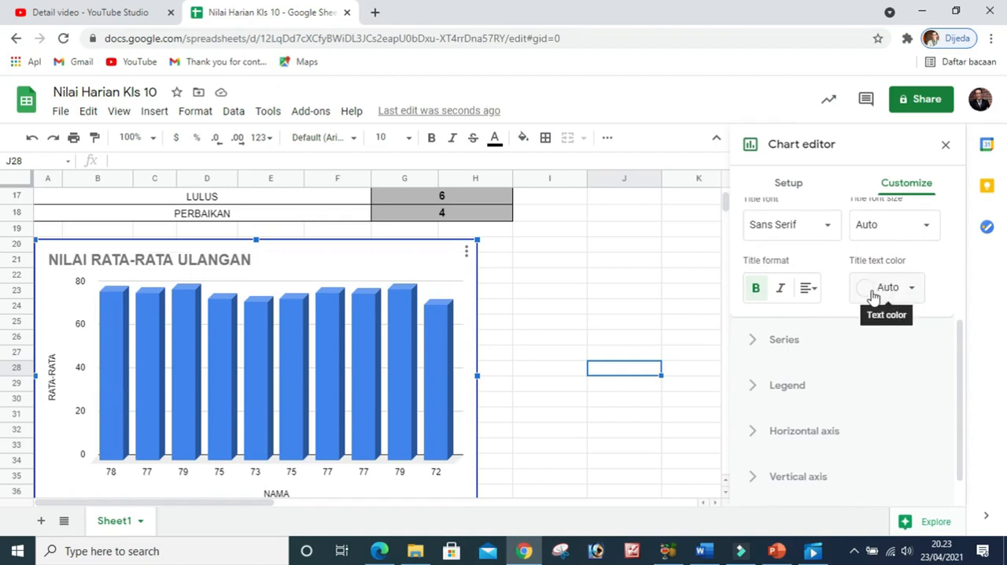
{"action": "left_click", "coordinate": [912, 291]}
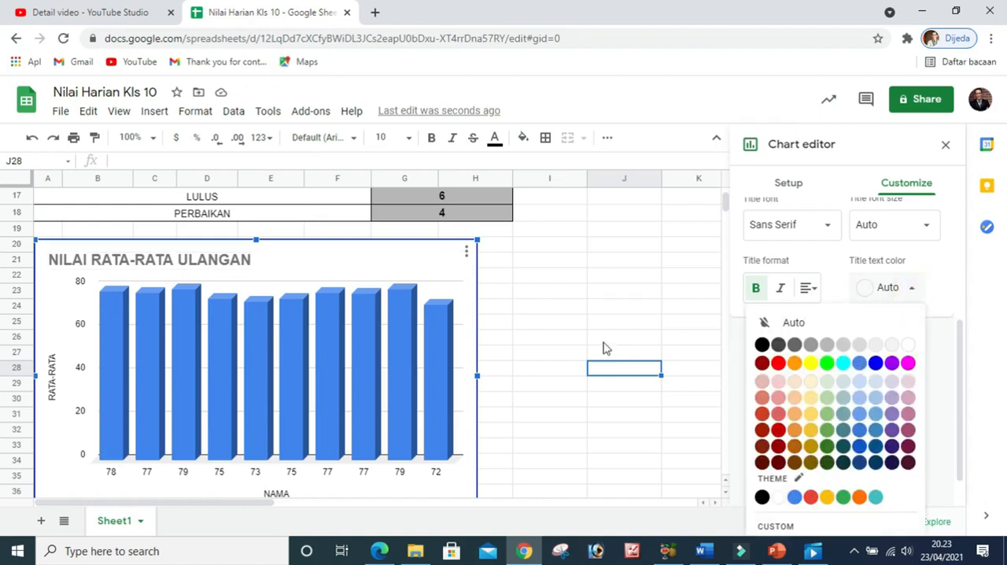
{"action": "left_click", "coordinate": [875, 362]}
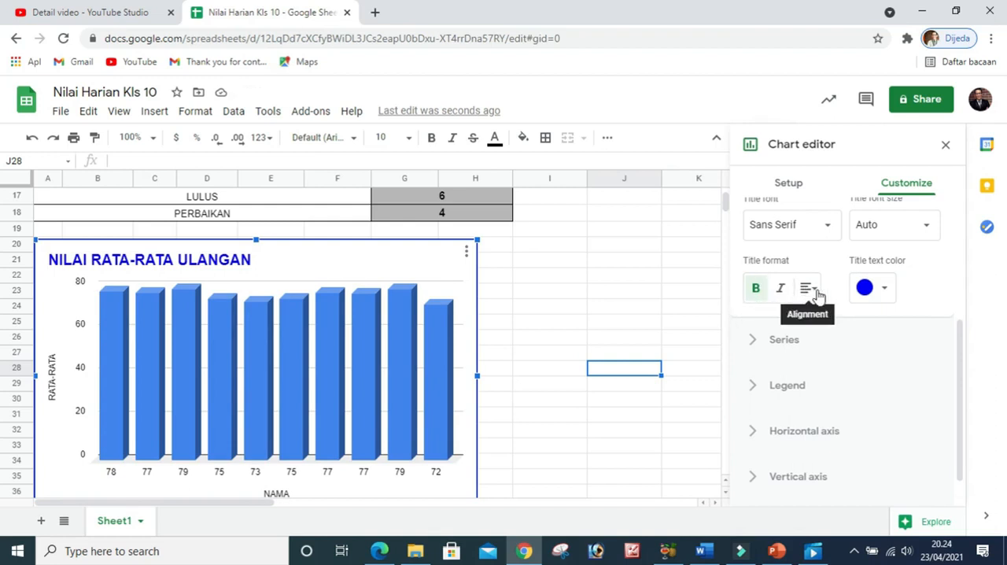
{"action": "left_click", "coordinate": [817, 294]}
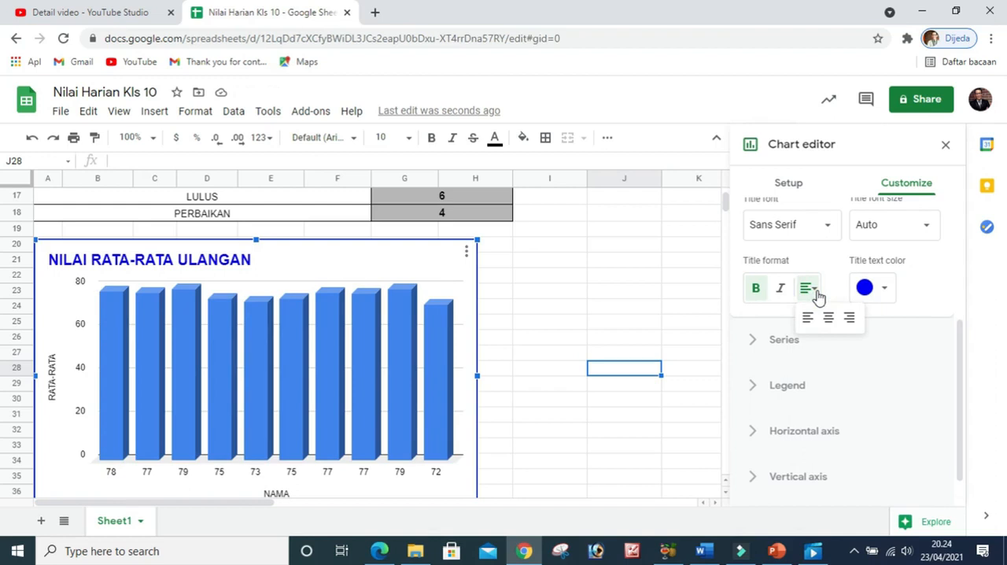
{"action": "left_click", "coordinate": [828, 319]}
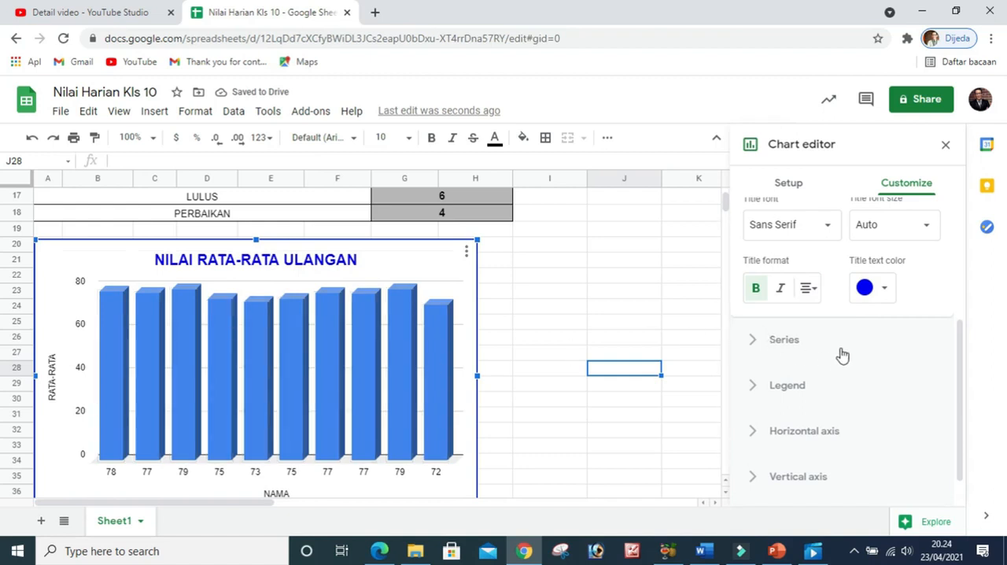
Try red as the color of the RATA-RATA series and return it to blue
{"action": "scroll", "coordinate": [791, 315], "scroll_direction": "up", "scroll_amount": 2}
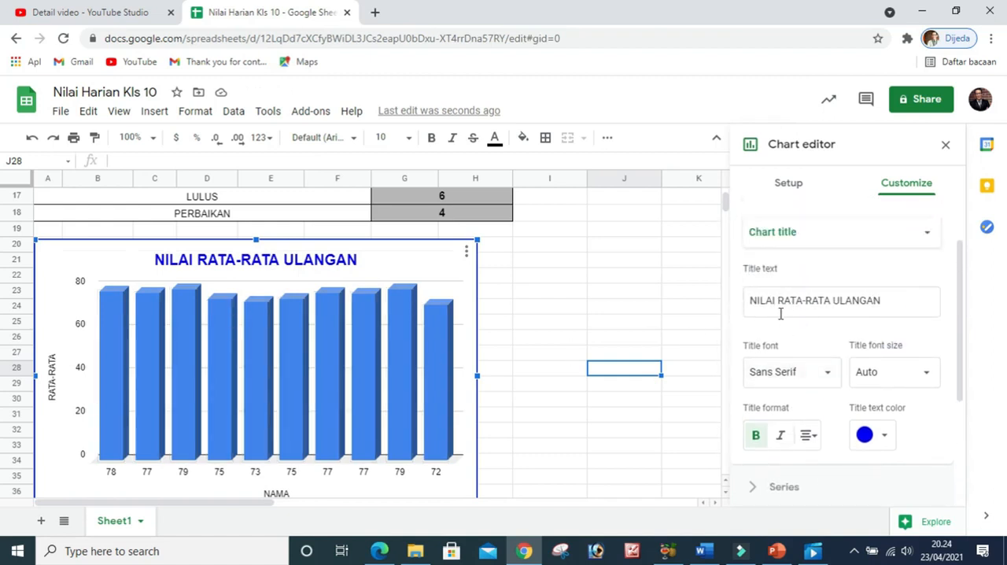
{"action": "left_click", "coordinate": [771, 240]}
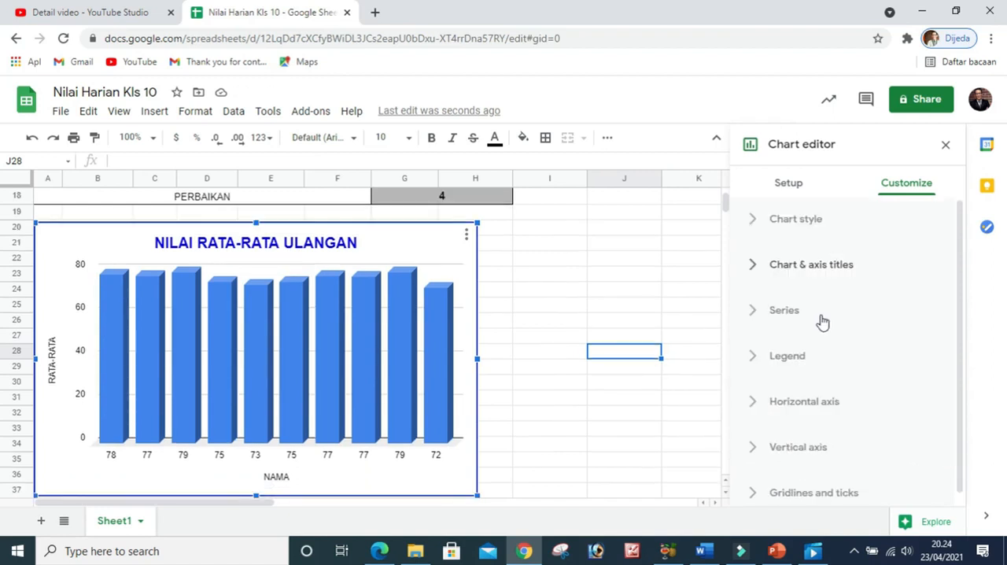
{"action": "scroll", "coordinate": [822, 321], "scroll_direction": "down", "scroll_amount": 1}
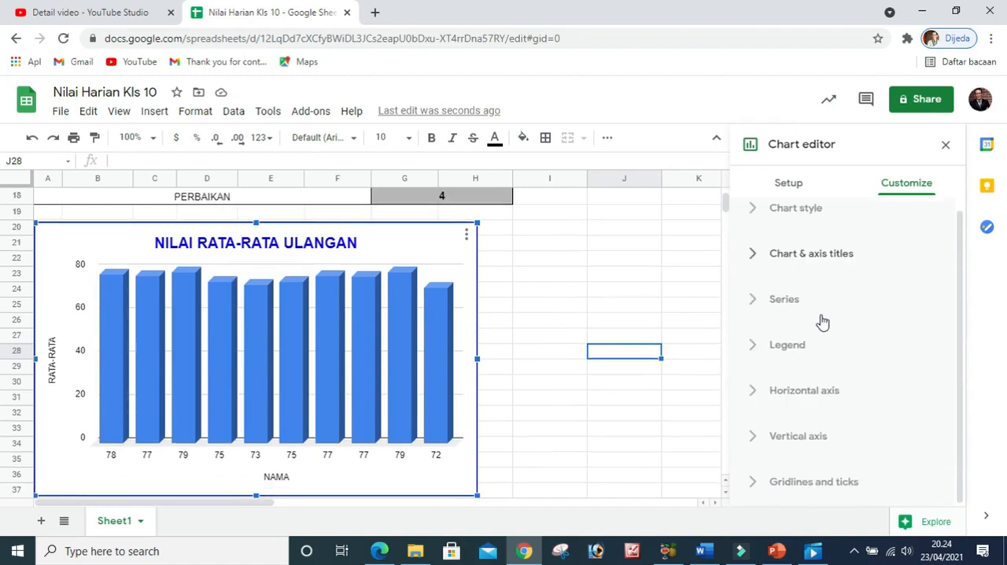
{"action": "left_click", "coordinate": [752, 301]}
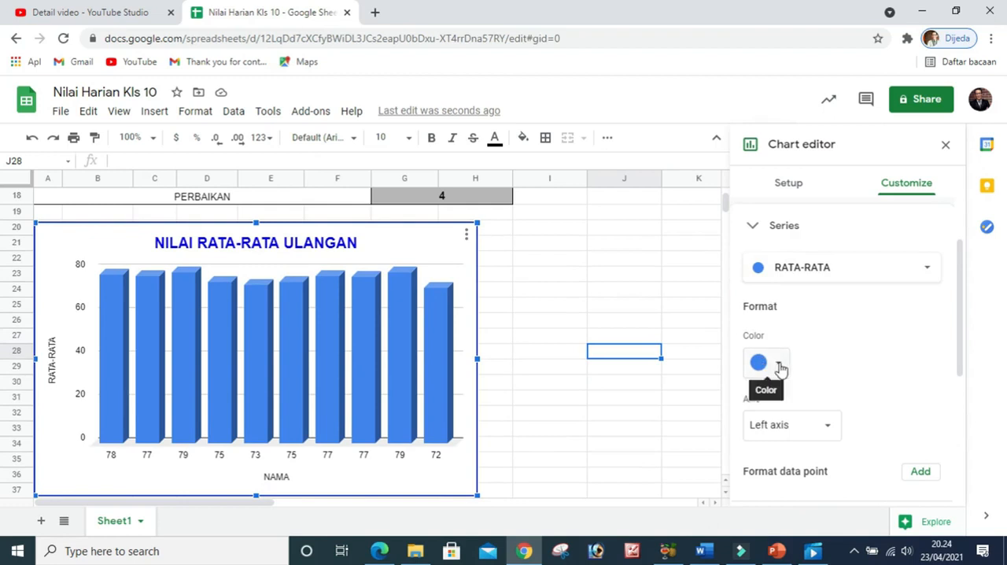
{"action": "left_click", "coordinate": [777, 367]}
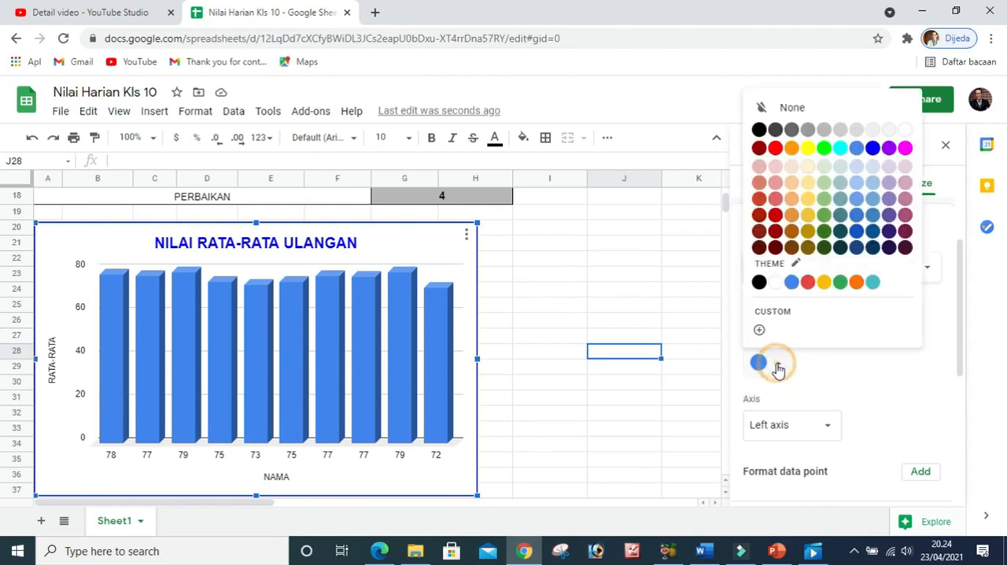
{"action": "left_click", "coordinate": [805, 285]}
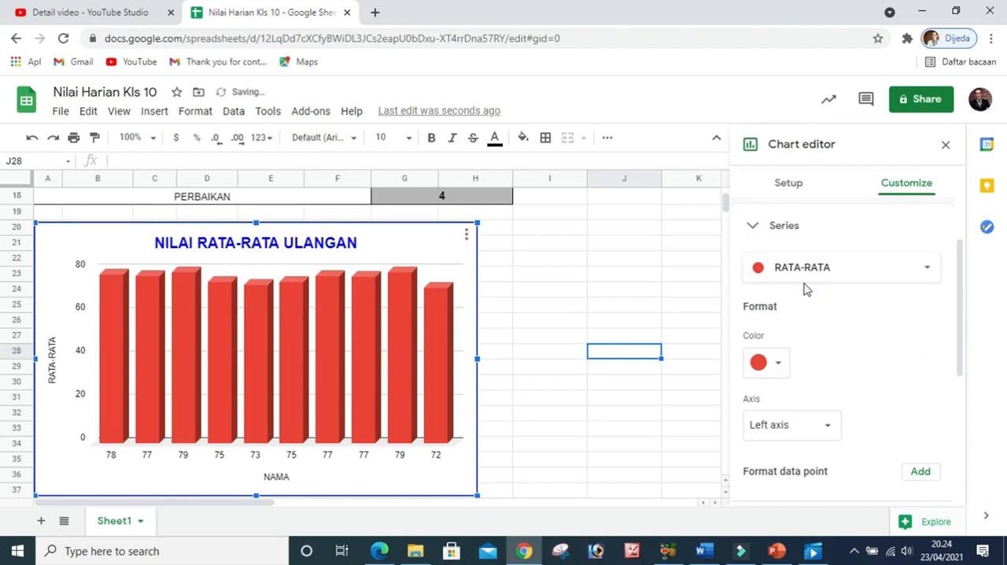
{"action": "left_click", "coordinate": [778, 363]}
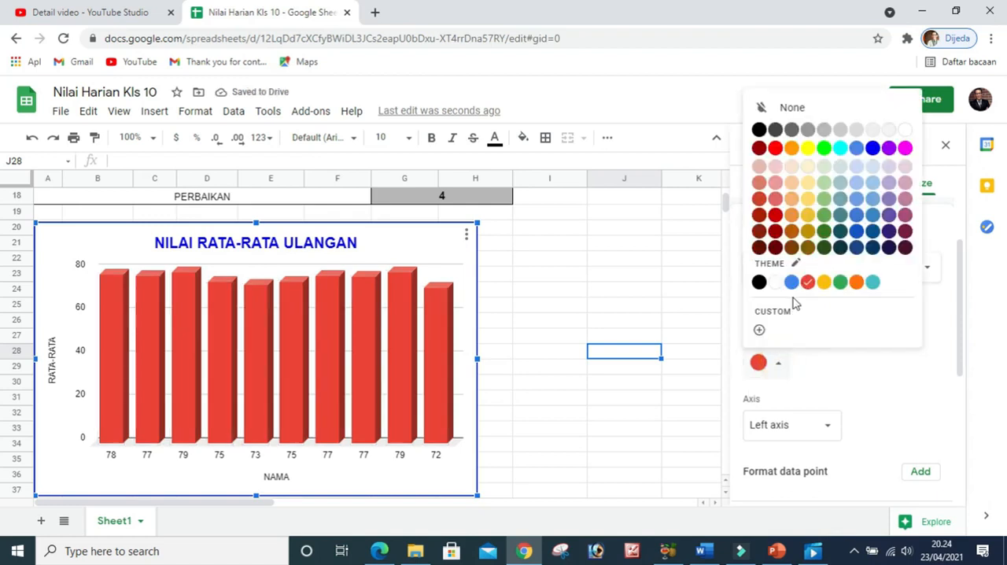
{"action": "left_click", "coordinate": [791, 283]}
Turn on data labels for the RATA-RATA series
{"action": "scroll", "coordinate": [820, 368], "scroll_direction": "down", "scroll_amount": 2}
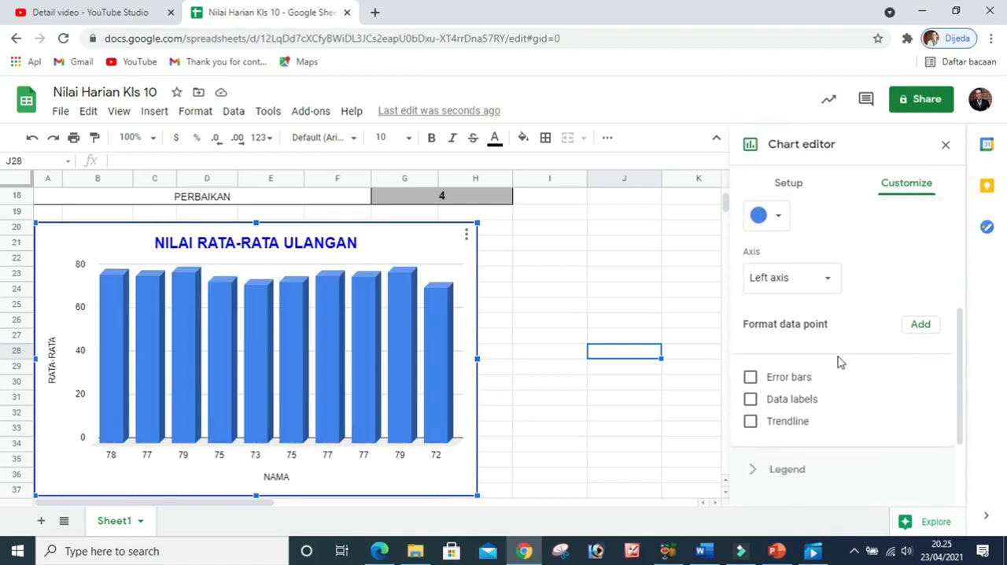
{"action": "scroll", "coordinate": [840, 361], "scroll_direction": "down", "scroll_amount": 2}
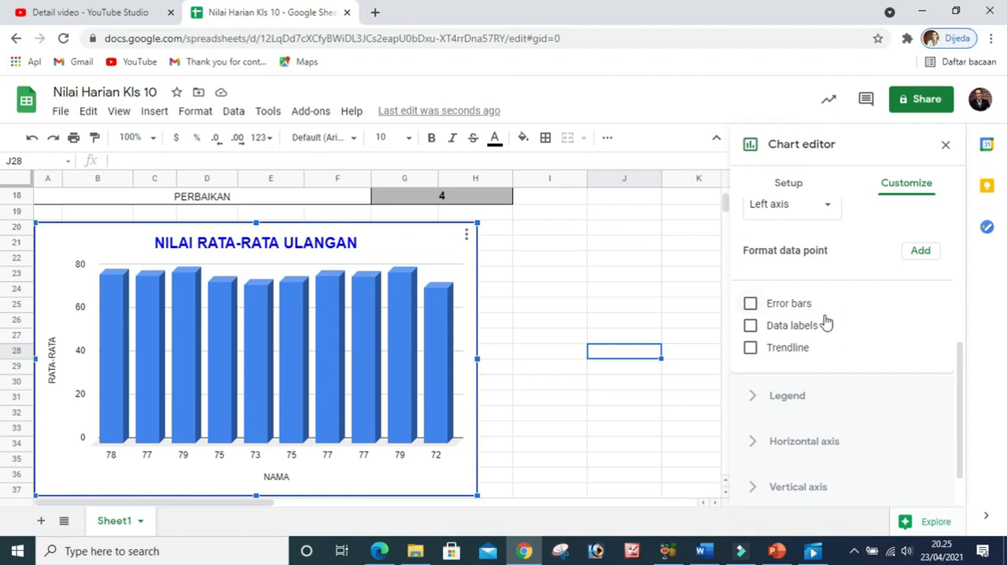
{"action": "left_click", "coordinate": [752, 329]}
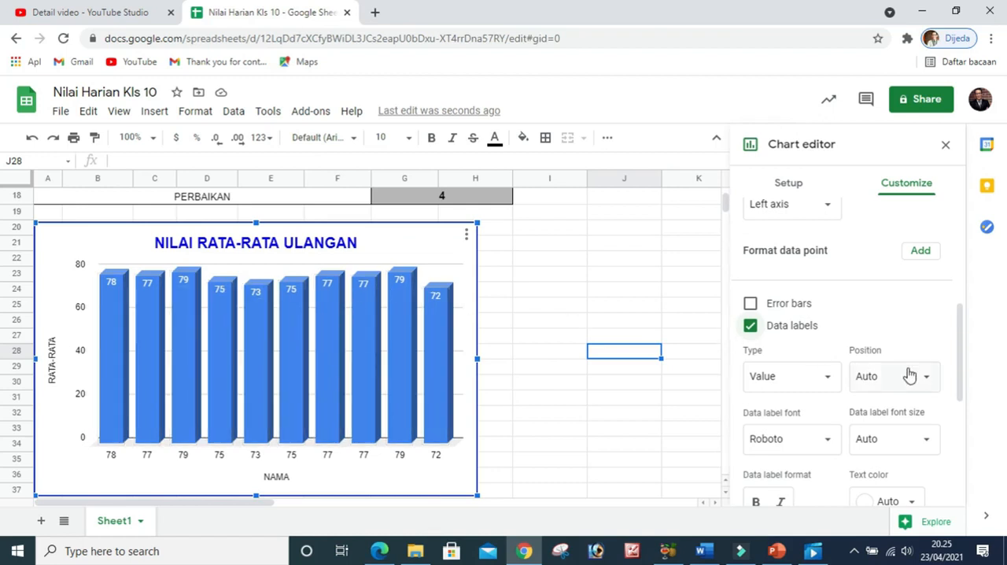
Format the series' data labels as bold black text and close the chart editor
{"action": "scroll", "coordinate": [913, 380], "scroll_direction": "down", "scroll_amount": 1}
{"action": "scroll", "coordinate": [913, 380], "scroll_direction": "down", "scroll_amount": 1}
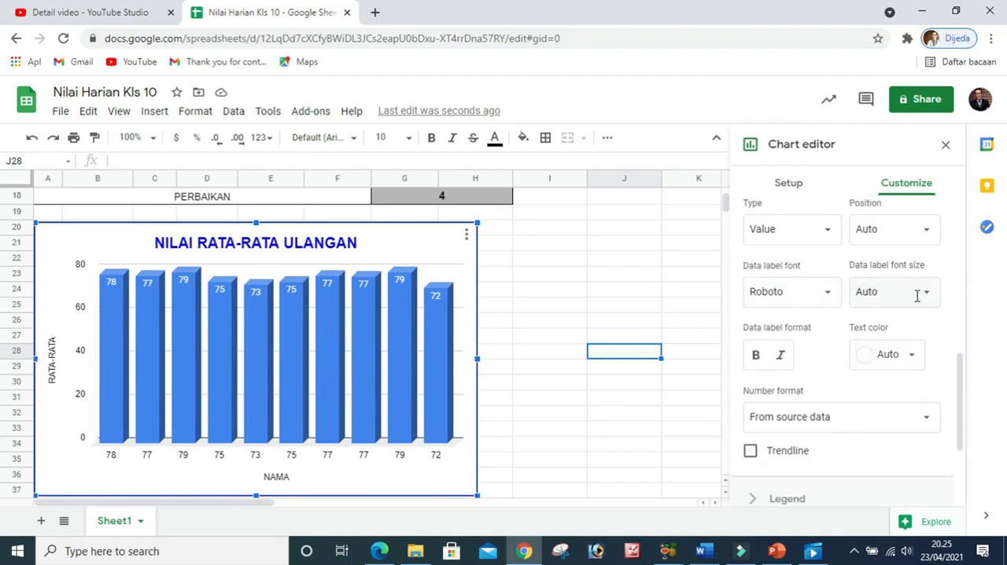
{"action": "scroll", "coordinate": [849, 369], "scroll_direction": "down", "scroll_amount": 2}
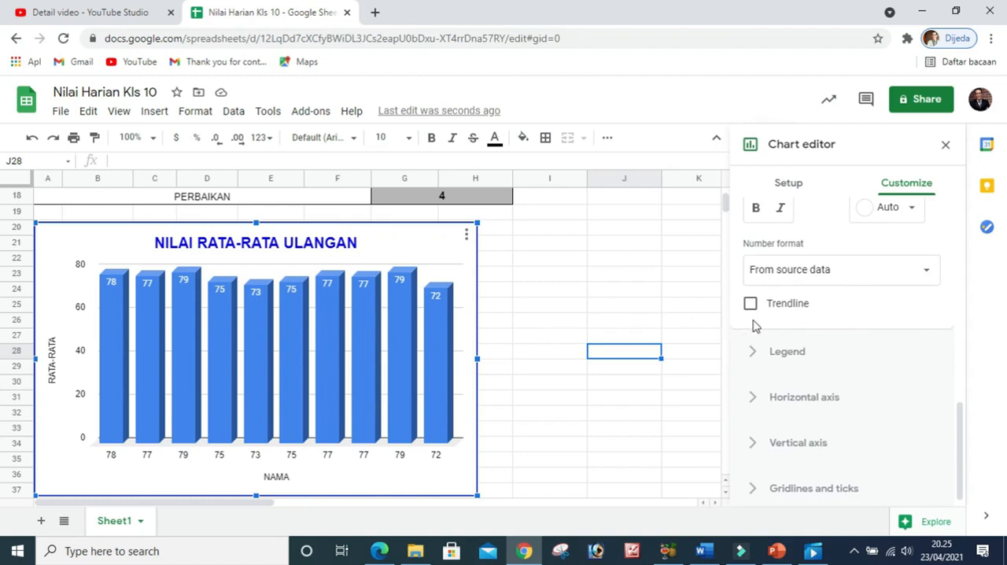
{"action": "scroll", "coordinate": [818, 317], "scroll_direction": "up", "scroll_amount": 1}
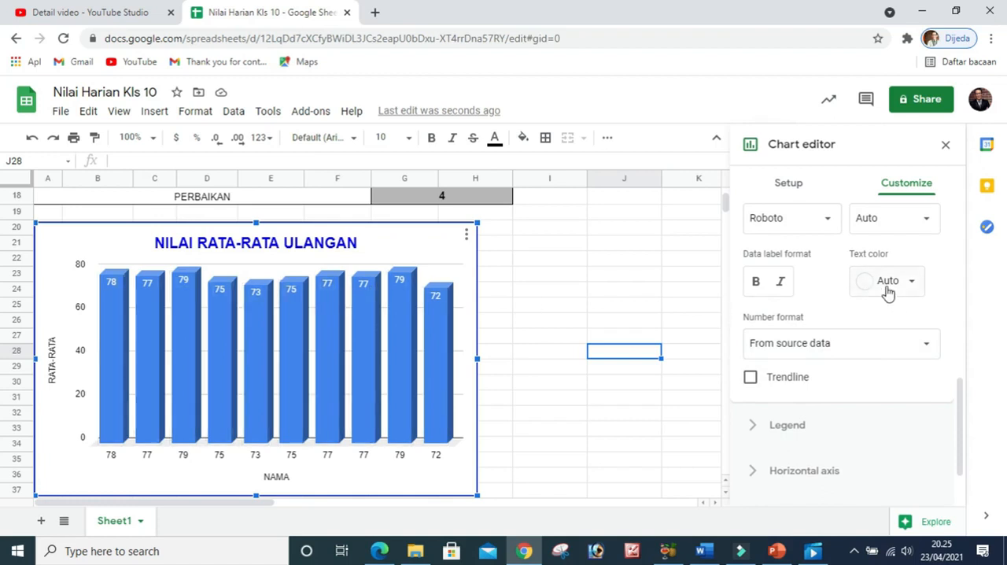
{"action": "left_click", "coordinate": [914, 284]}
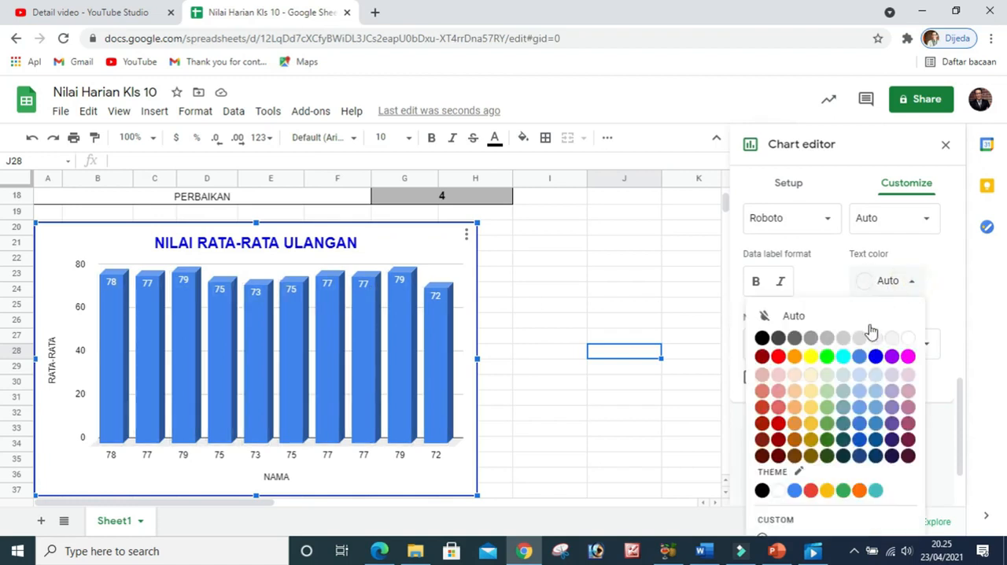
{"action": "left_click", "coordinate": [875, 358]}
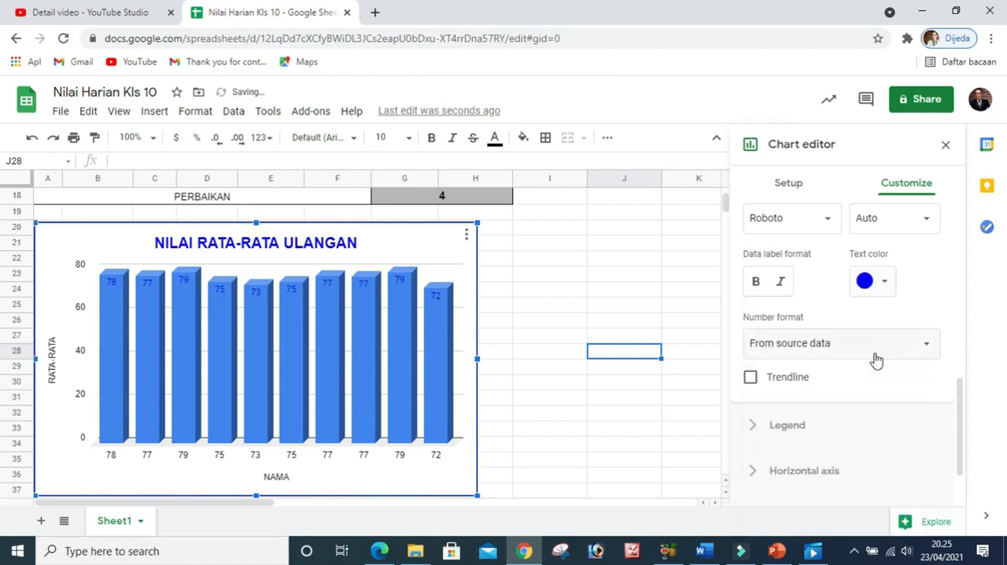
{"action": "left_click", "coordinate": [886, 282]}
{"action": "left_click", "coordinate": [732, 338]}
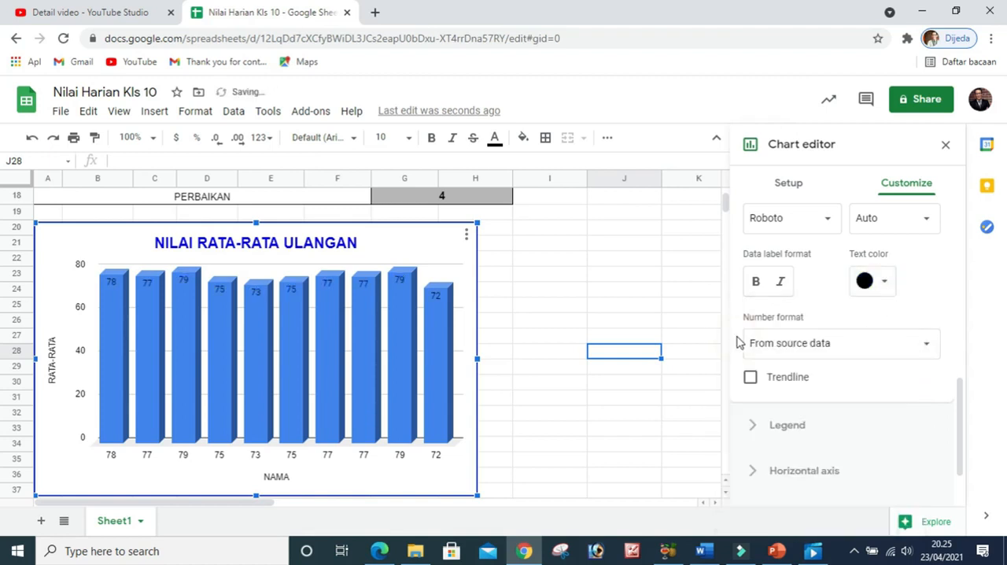
{"action": "left_click", "coordinate": [754, 288]}
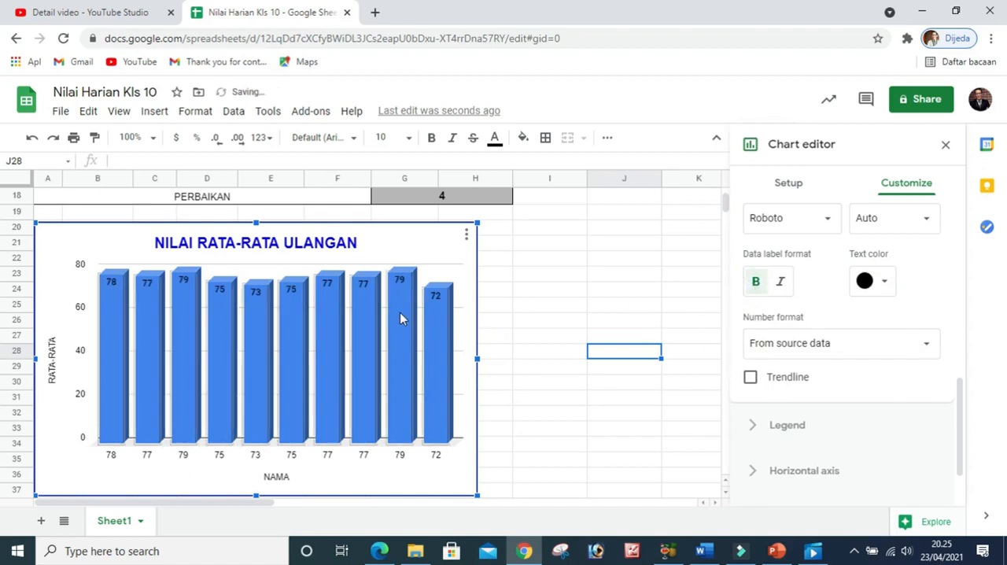
{"action": "left_click", "coordinate": [640, 286]}
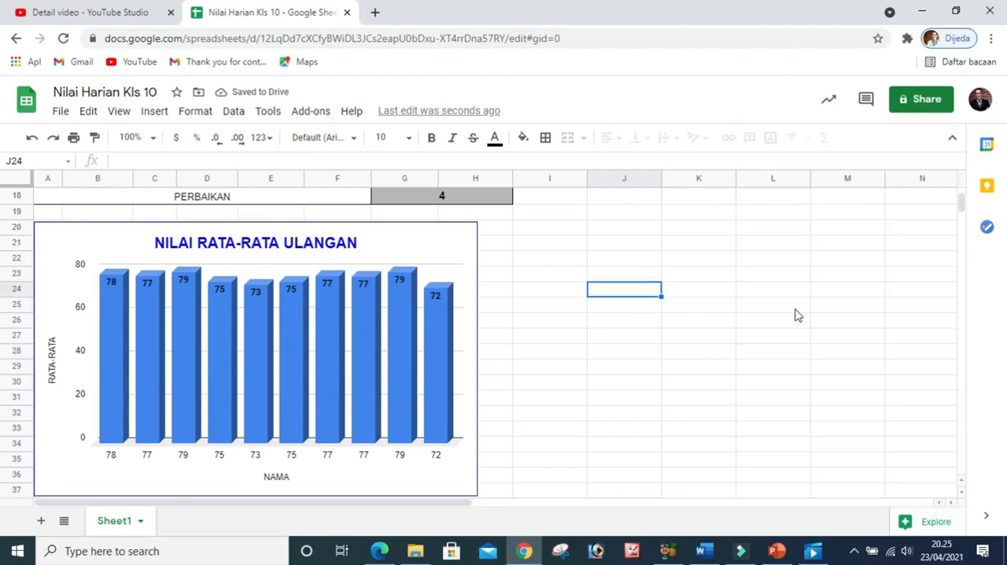
Reopen the chart editor and examine the legend's position, font, format and text color options
{"action": "left_click", "coordinate": [413, 242]}
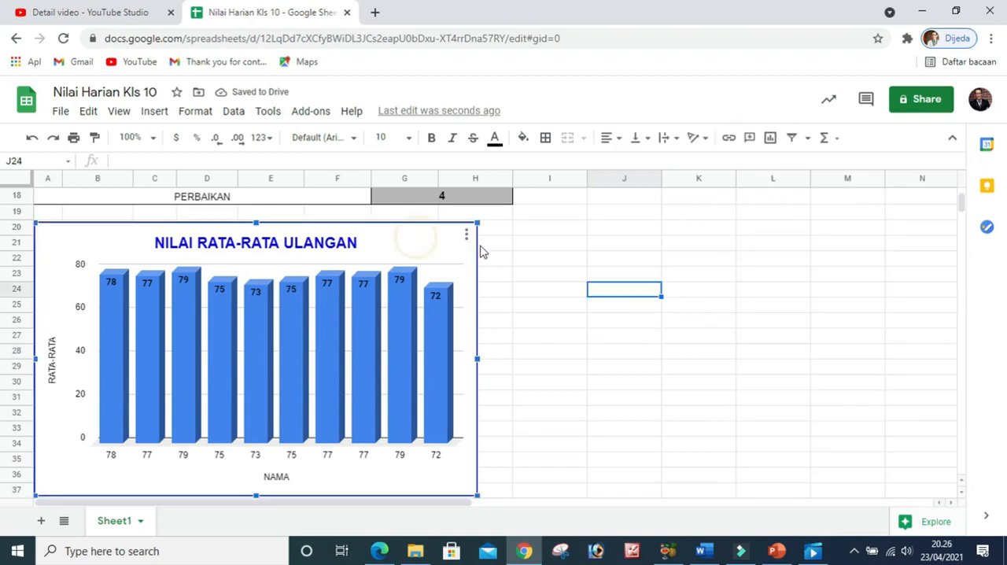
{"action": "left_click", "coordinate": [465, 235]}
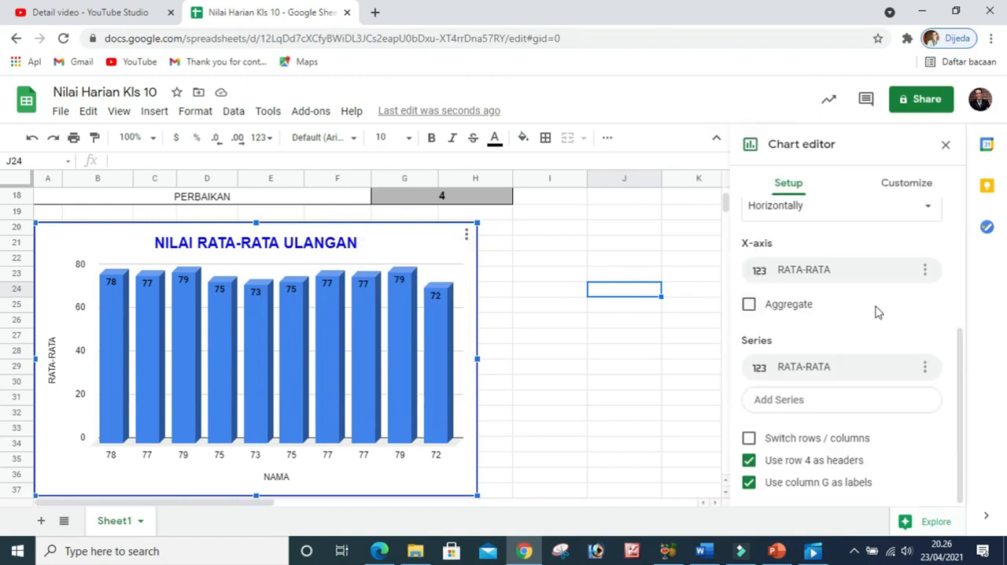
{"action": "scroll", "coordinate": [869, 342], "scroll_direction": "up", "scroll_amount": 2}
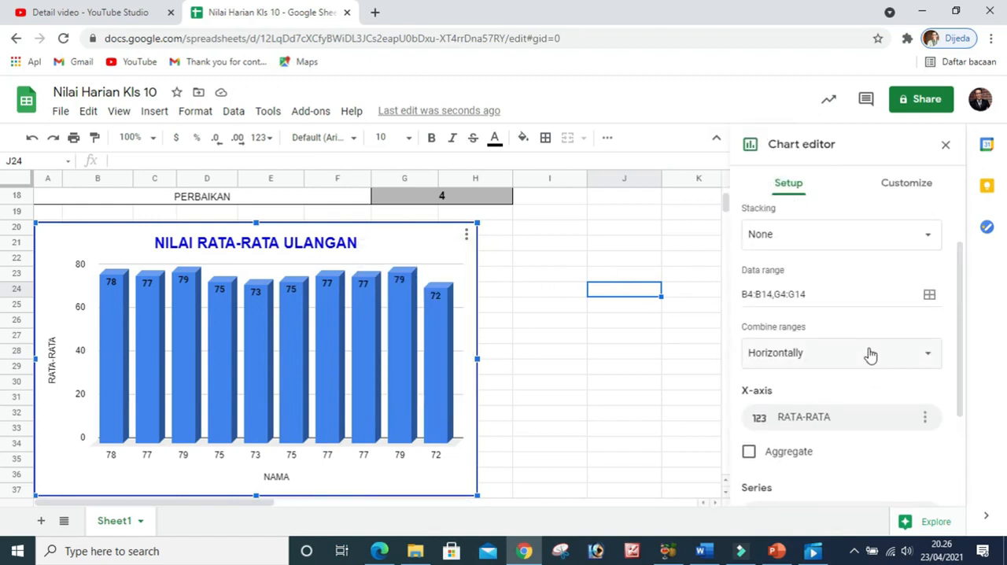
{"action": "left_click", "coordinate": [897, 188]}
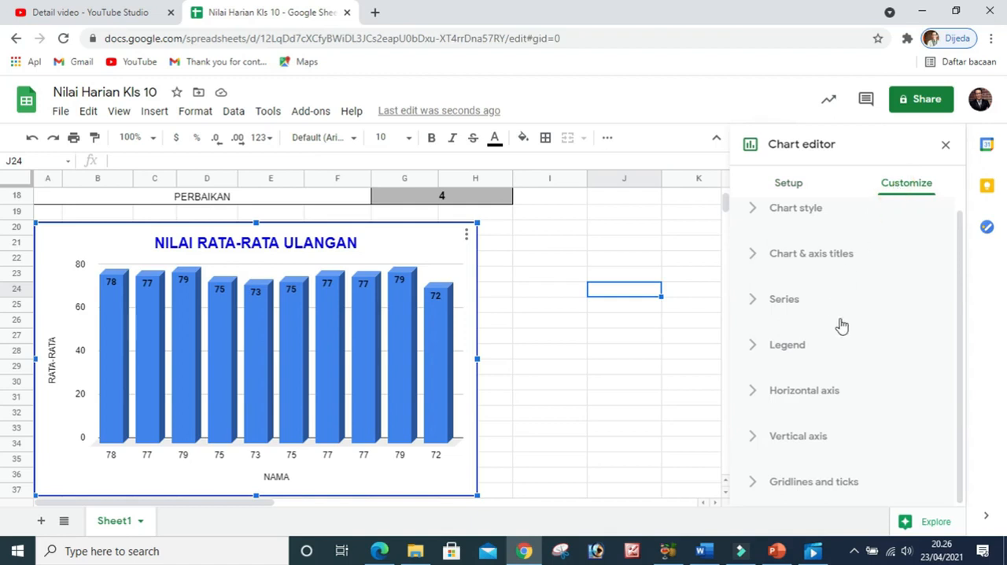
{"action": "left_click", "coordinate": [756, 354]}
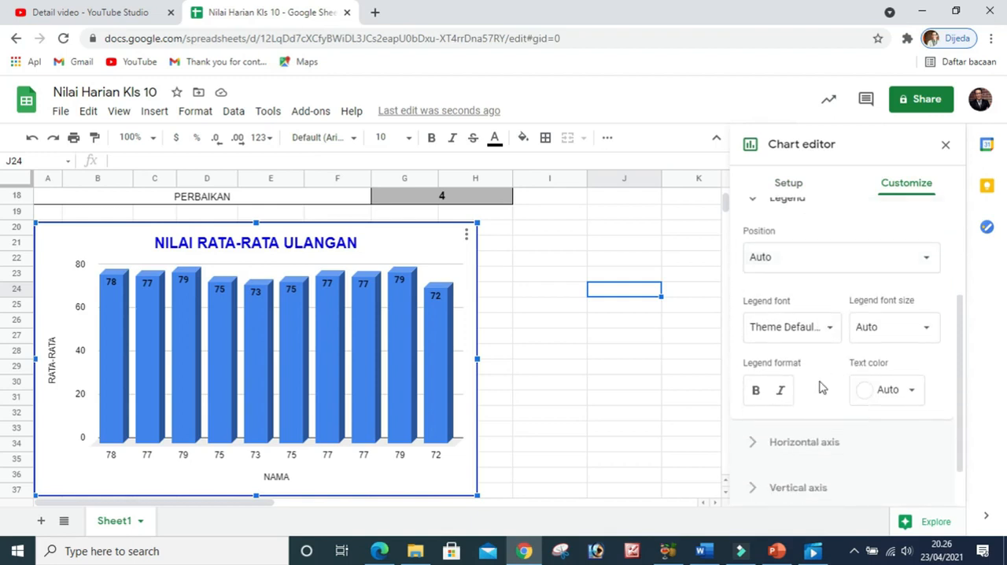
{"action": "scroll", "coordinate": [833, 371], "scroll_direction": "down", "scroll_amount": 2}
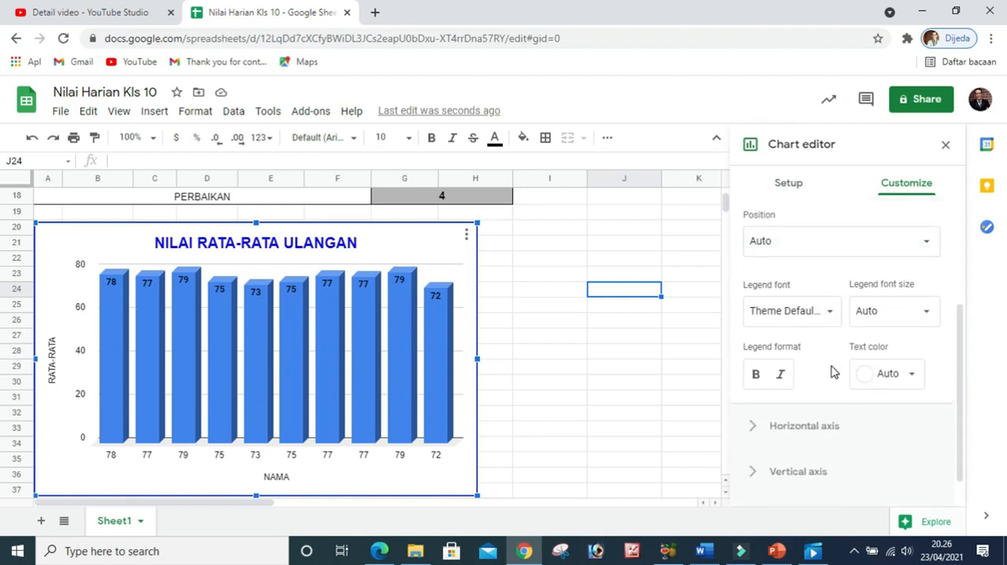
{"action": "scroll", "coordinate": [834, 371], "scroll_direction": "up", "scroll_amount": 2}
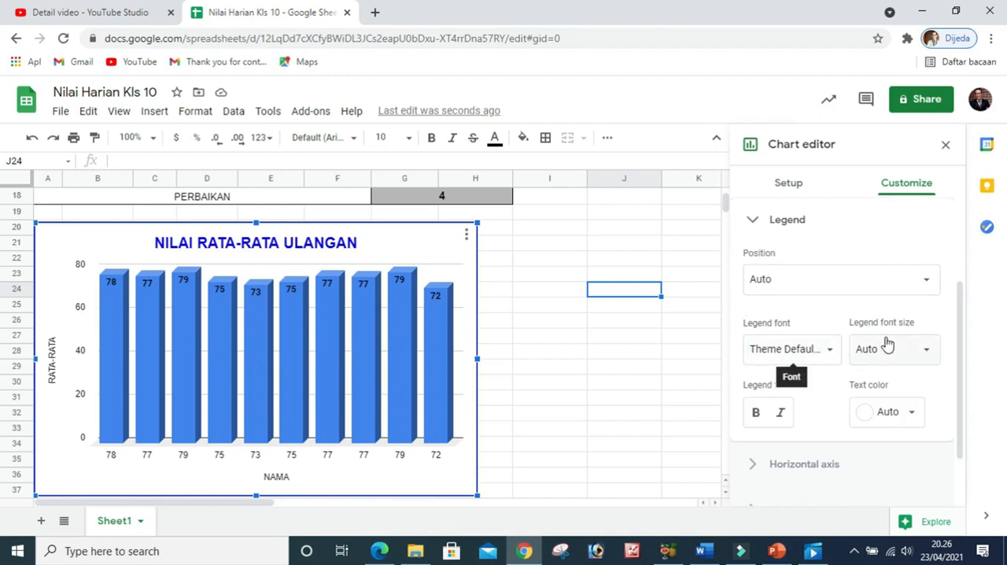
{"action": "scroll", "coordinate": [897, 358], "scroll_direction": "down", "scroll_amount": 2}
{"action": "scroll", "coordinate": [897, 363], "scroll_direction": "down", "scroll_amount": 1}
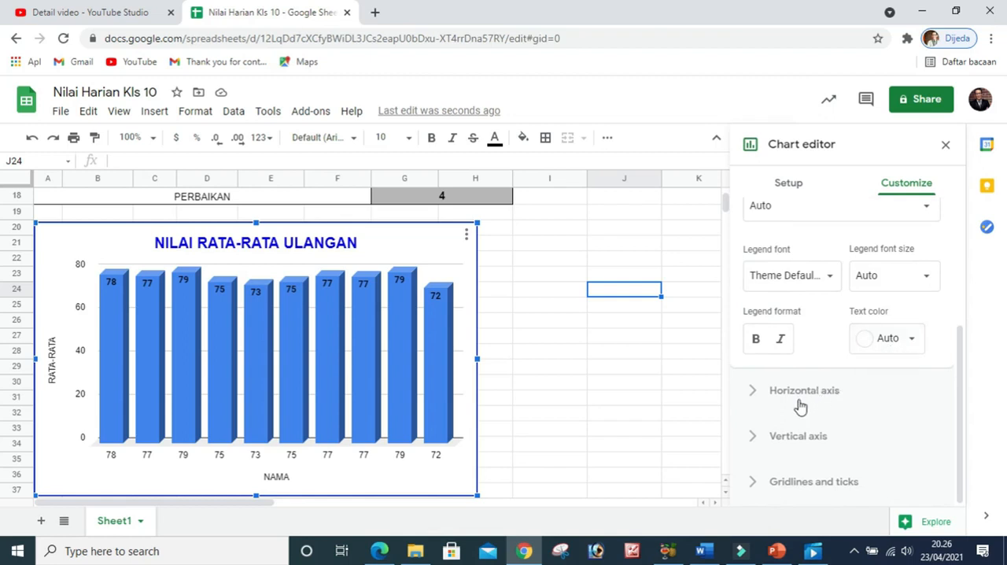
Reverse the horizontal axis order, trying the axis without labels treated as text and turning that option back on
{"action": "left_click", "coordinate": [755, 395]}
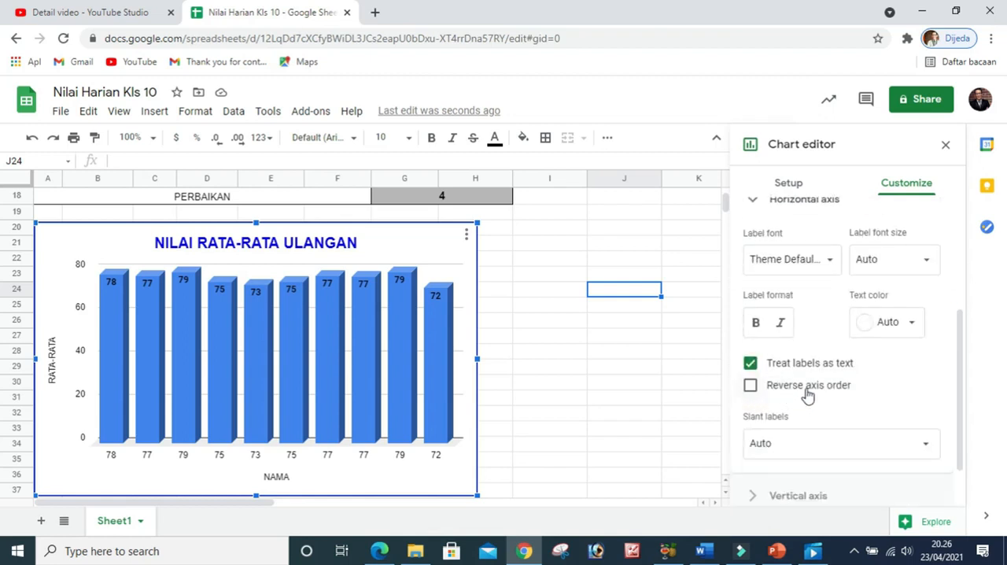
{"action": "left_click", "coordinate": [750, 385]}
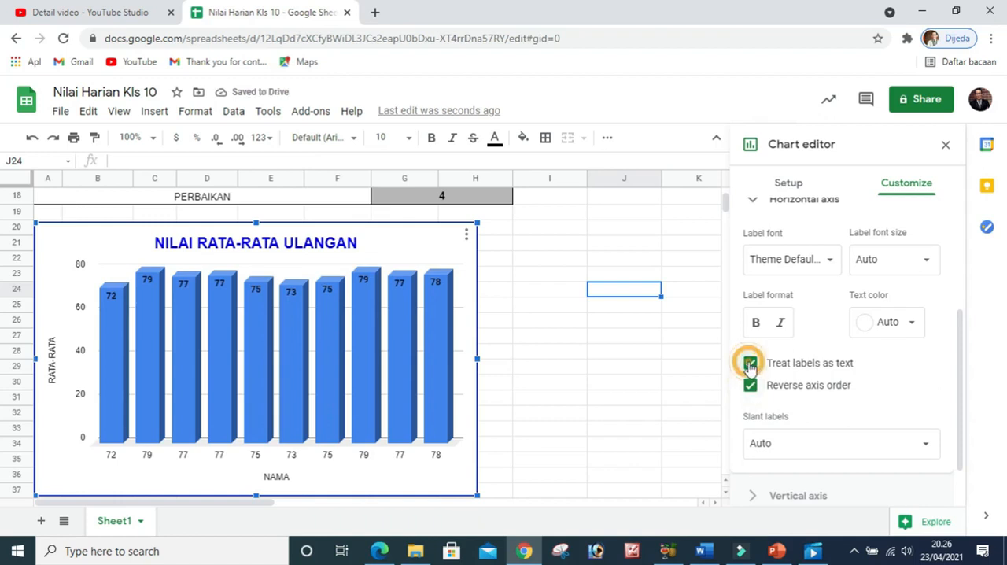
{"action": "left_click", "coordinate": [750, 362]}
{"action": "left_click", "coordinate": [750, 385]}
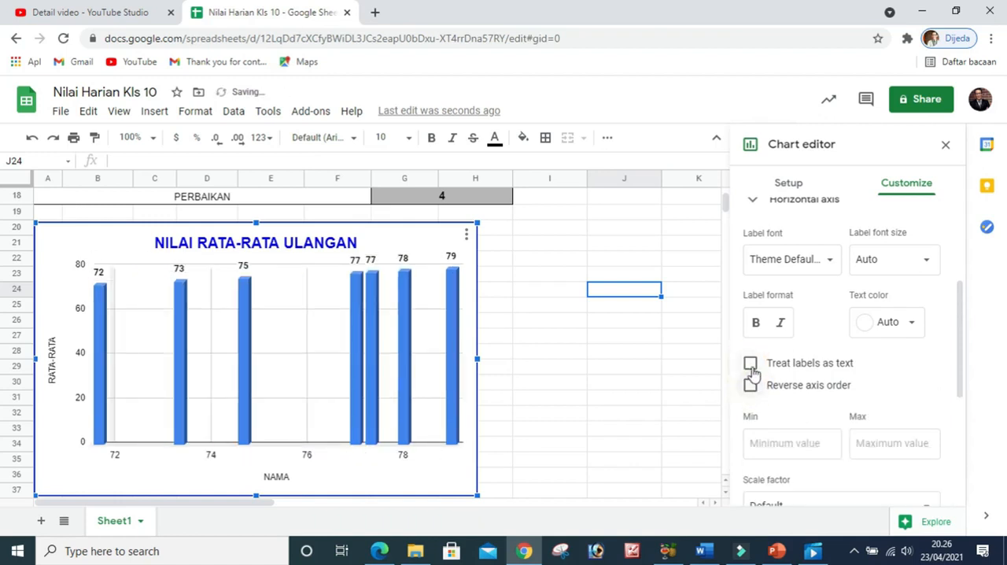
{"action": "left_click", "coordinate": [749, 363]}
{"action": "left_click", "coordinate": [751, 385]}
{"action": "left_click", "coordinate": [750, 363]}
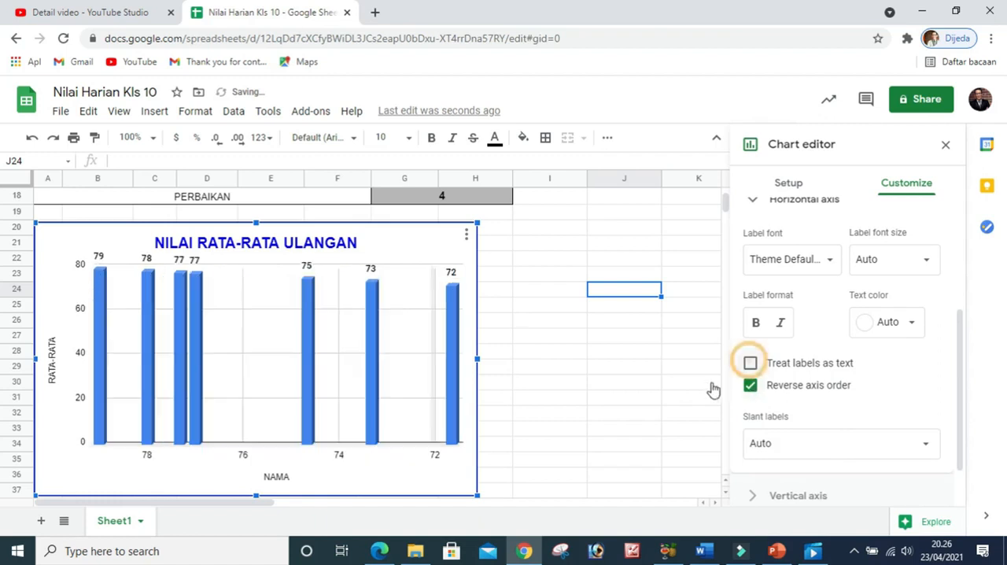
{"action": "left_click", "coordinate": [750, 363]}
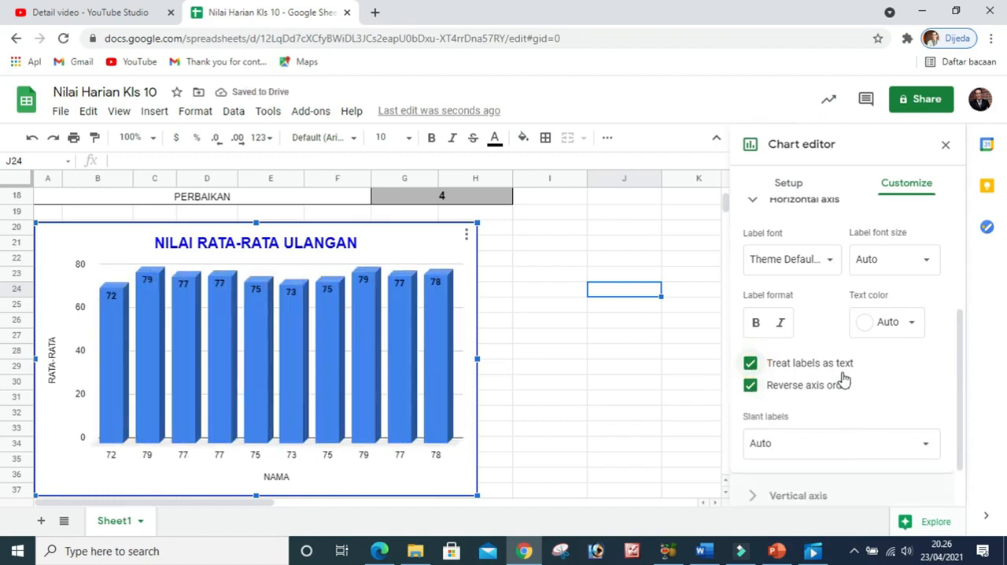
Try the vertical axis's show axis line and treat labels as text options, returning both to their original settings
{"action": "scroll", "coordinate": [840, 380], "scroll_direction": "down", "scroll_amount": 1}
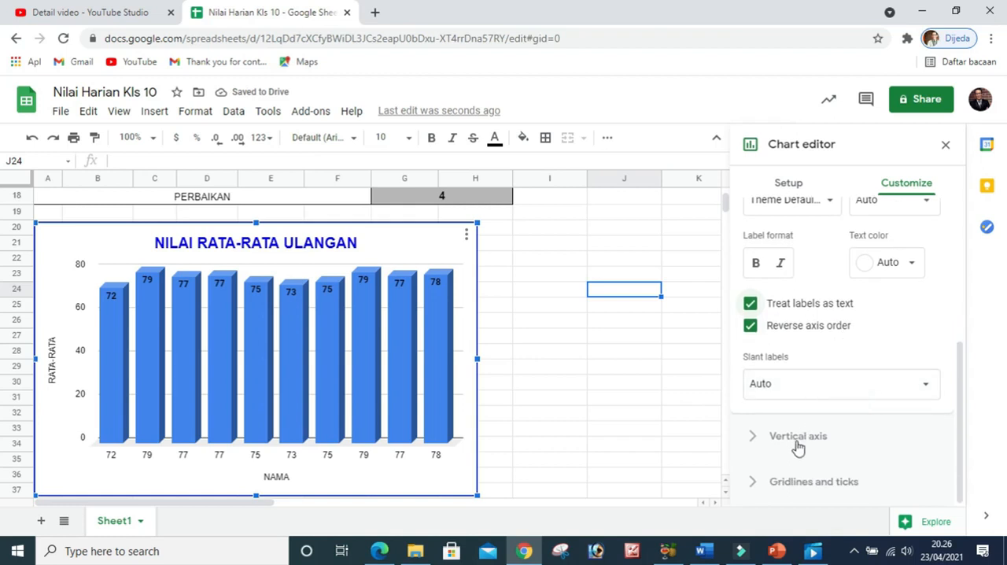
{"action": "left_click", "coordinate": [759, 438]}
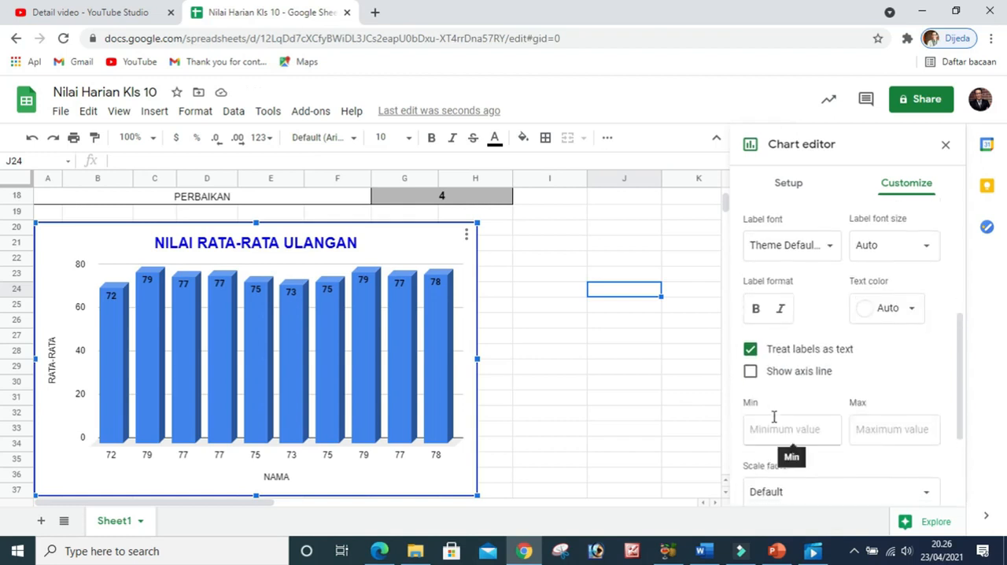
{"action": "left_click", "coordinate": [751, 373]}
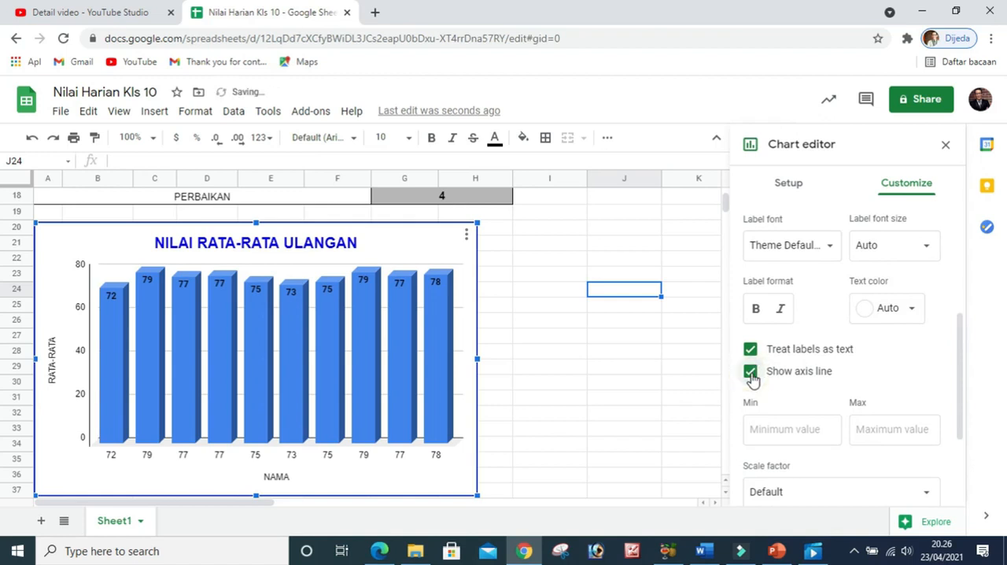
{"action": "left_click", "coordinate": [751, 375]}
{"action": "left_click", "coordinate": [751, 374]}
{"action": "left_click", "coordinate": [751, 375]}
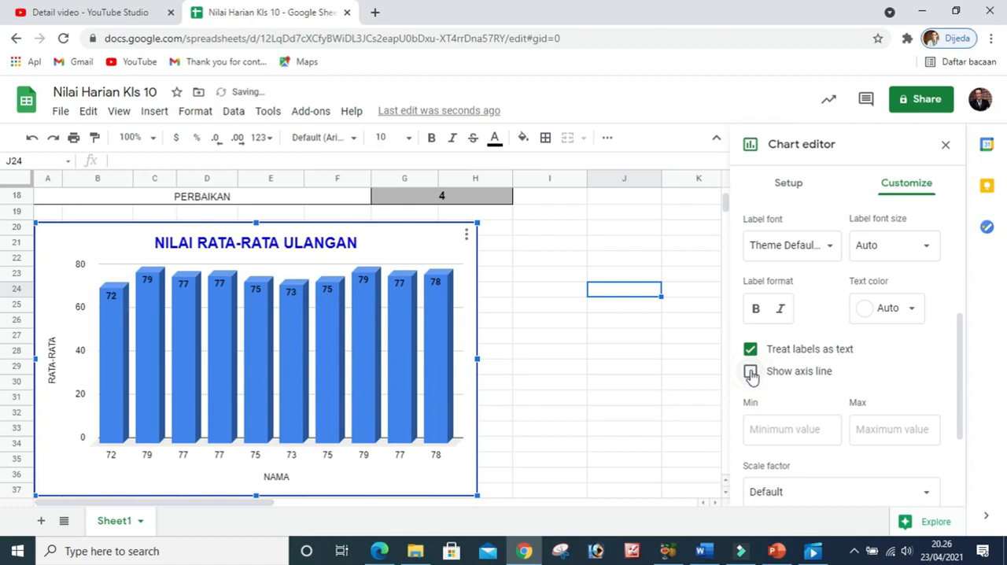
{"action": "left_click", "coordinate": [749, 350]}
{"action": "left_click", "coordinate": [750, 350]}
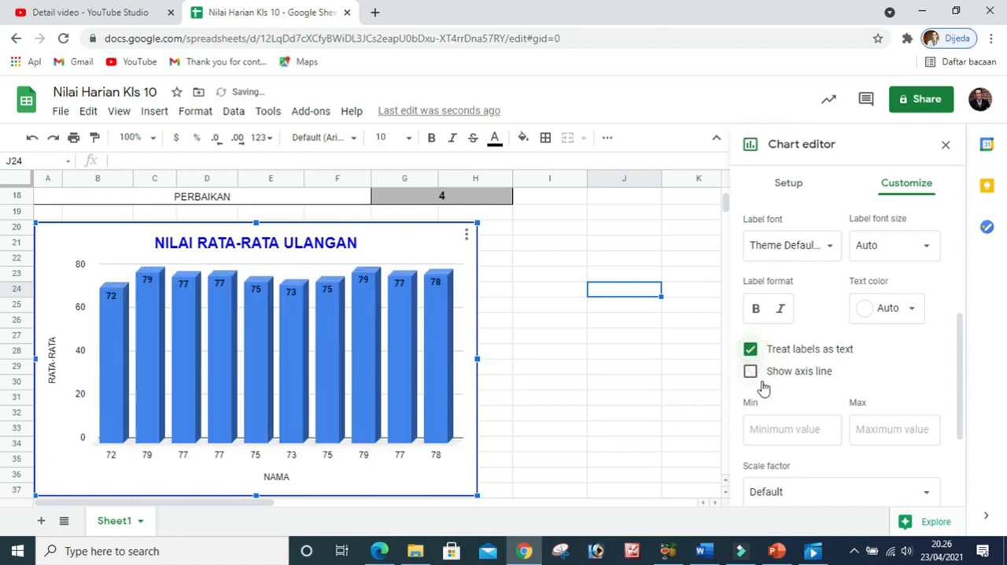
Set the major spacing type of the vertical axis gridlines and ticks to Count
{"action": "scroll", "coordinate": [784, 391], "scroll_direction": "up", "scroll_amount": 3}
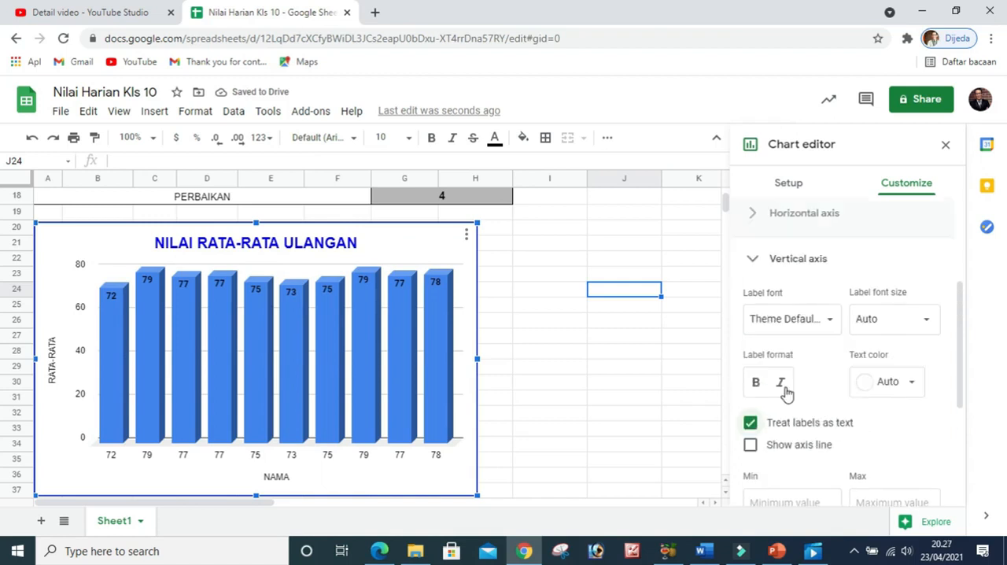
{"action": "left_click", "coordinate": [755, 332]}
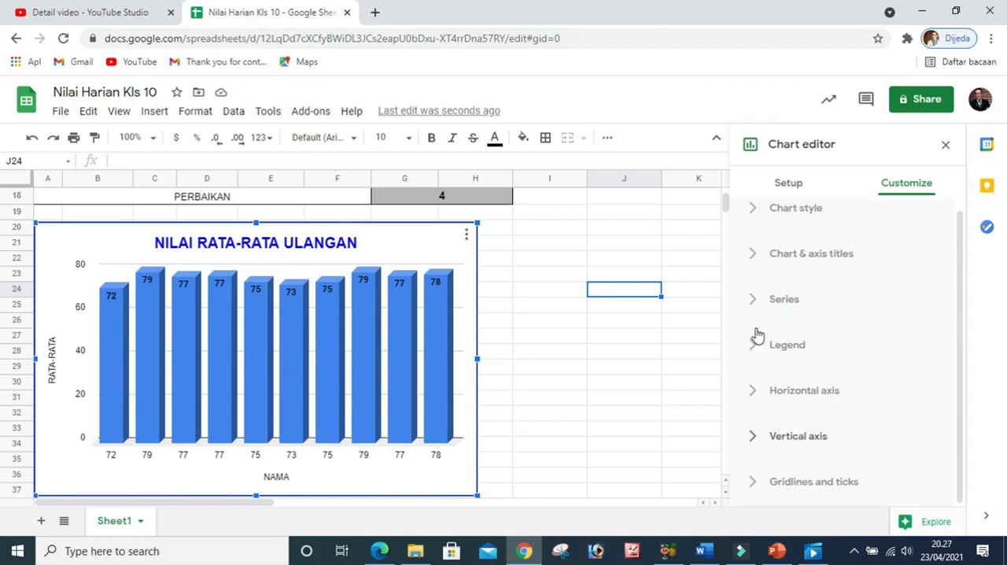
{"action": "left_click", "coordinate": [753, 489]}
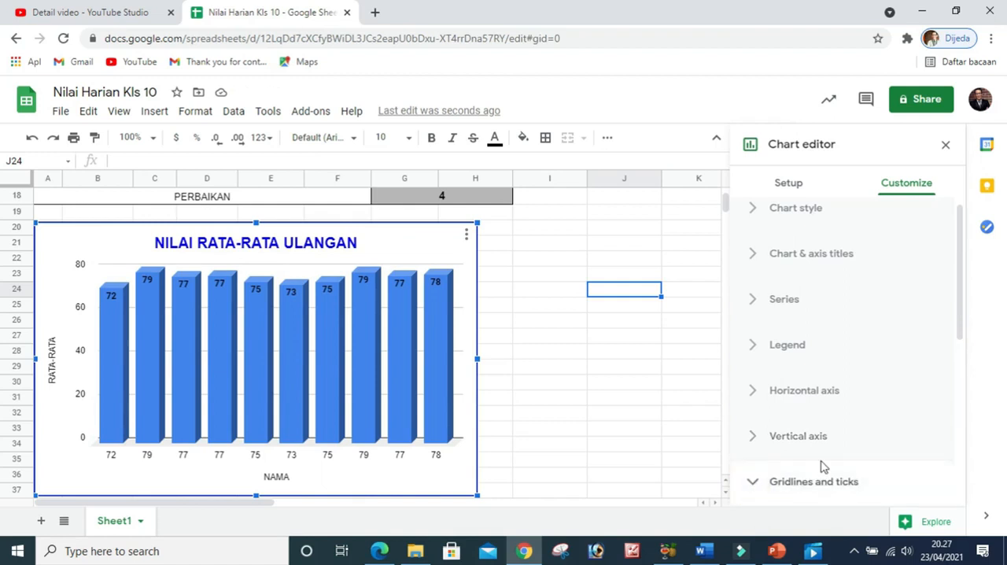
{"action": "scroll", "coordinate": [820, 465], "scroll_direction": "down", "scroll_amount": 4}
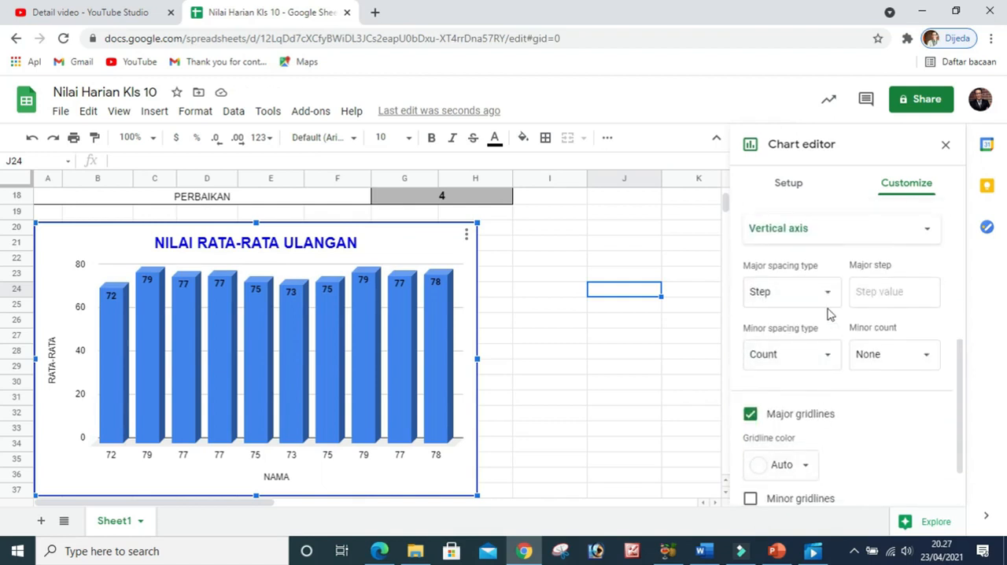
{"action": "left_click", "coordinate": [831, 294]}
{"action": "left_click", "coordinate": [795, 312]}
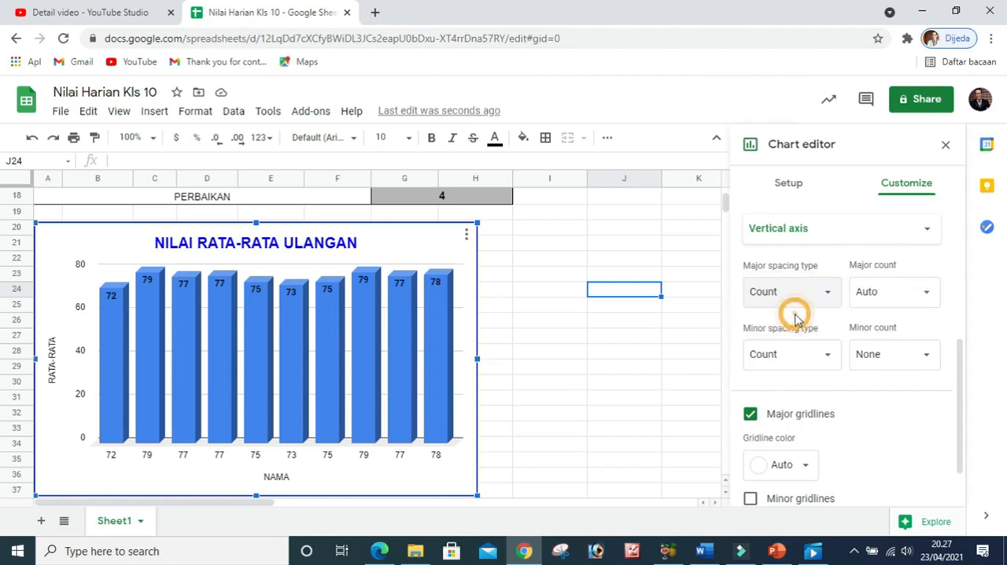
Try a major count of 2 for the vertical axis gridlines, returning it to Auto
{"action": "left_click", "coordinate": [925, 295]}
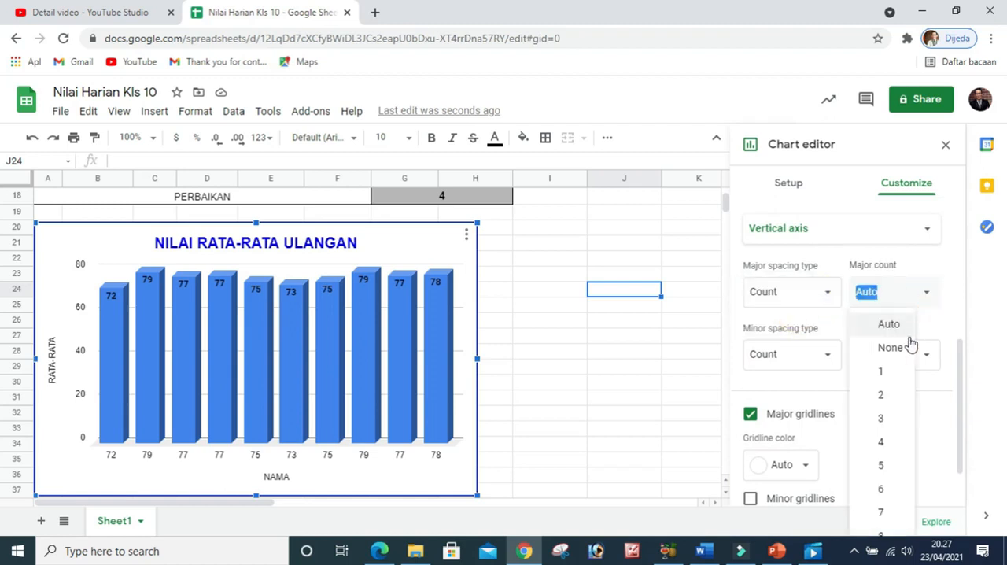
{"action": "left_click", "coordinate": [884, 395]}
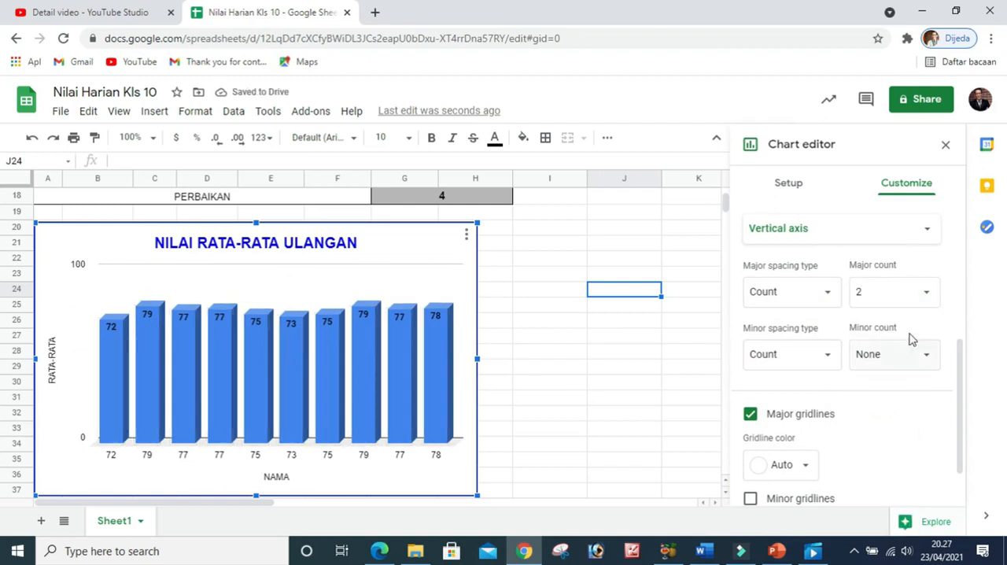
{"action": "left_click", "coordinate": [927, 295]}
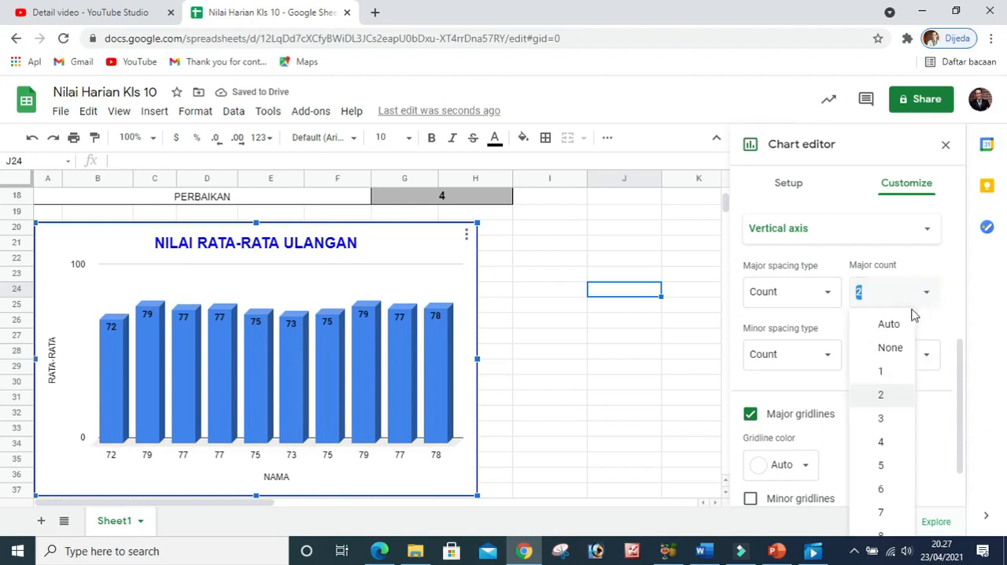
{"action": "left_click", "coordinate": [897, 327]}
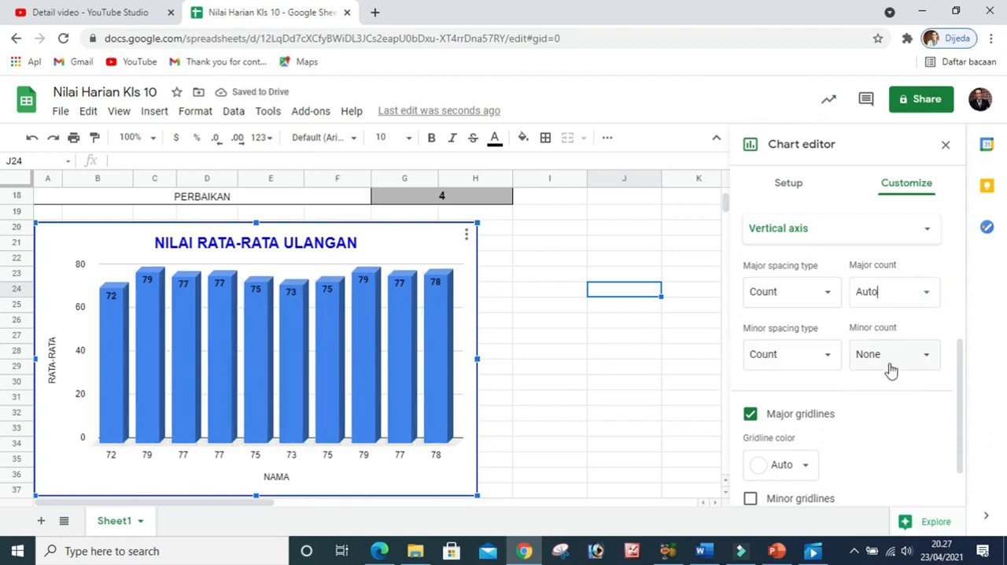
Examine the remaining gridline and tick options, close the chart editor and review the chart against the grade recap table above it
{"action": "scroll", "coordinate": [881, 407], "scroll_direction": "down", "scroll_amount": 2}
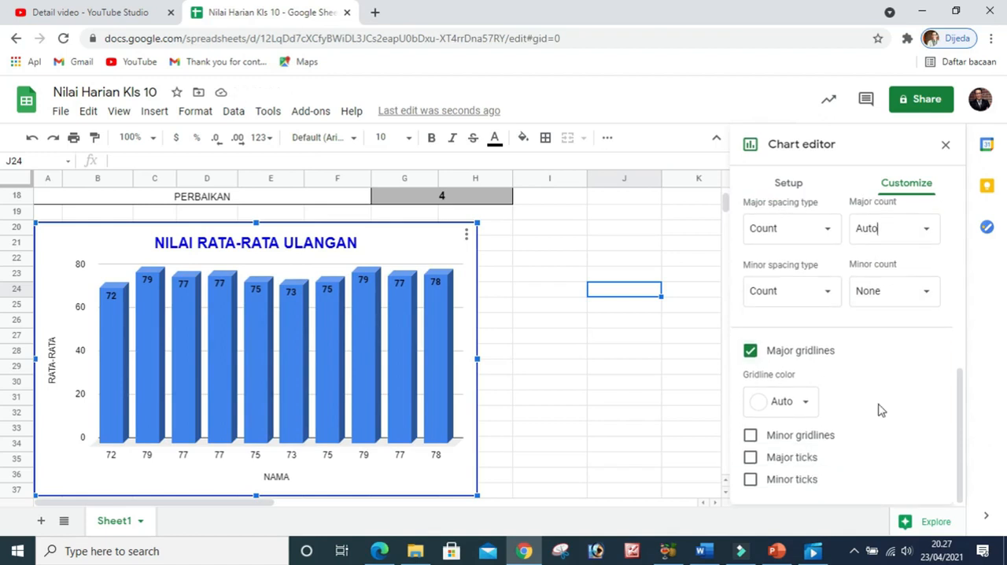
{"action": "scroll", "coordinate": [879, 409], "scroll_direction": "up", "scroll_amount": 2}
{"action": "left_click", "coordinate": [647, 401]}
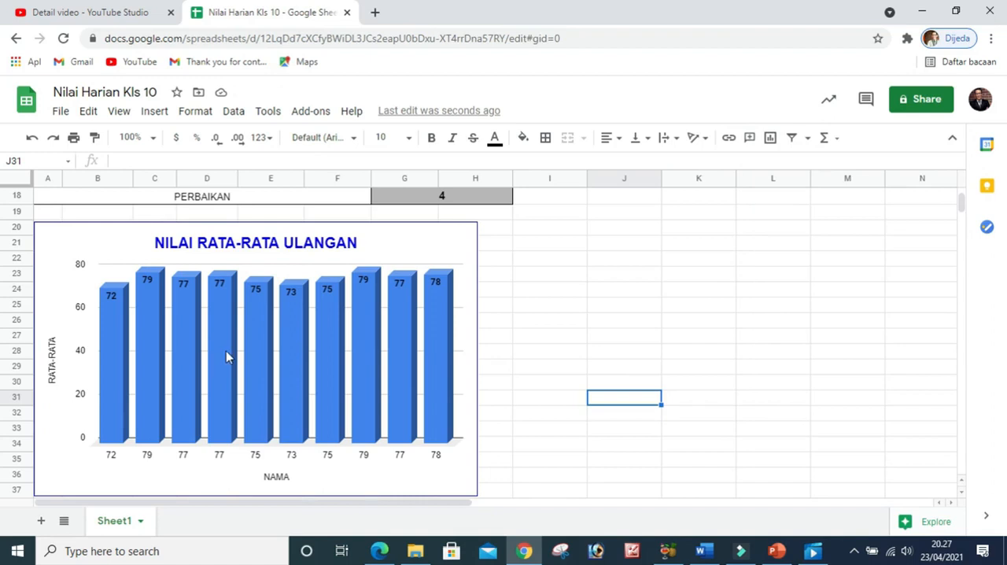
{"action": "scroll", "coordinate": [226, 356], "scroll_direction": "up", "scroll_amount": 3}
{"action": "scroll", "coordinate": [226, 356], "scroll_direction": "down", "scroll_amount": 4}
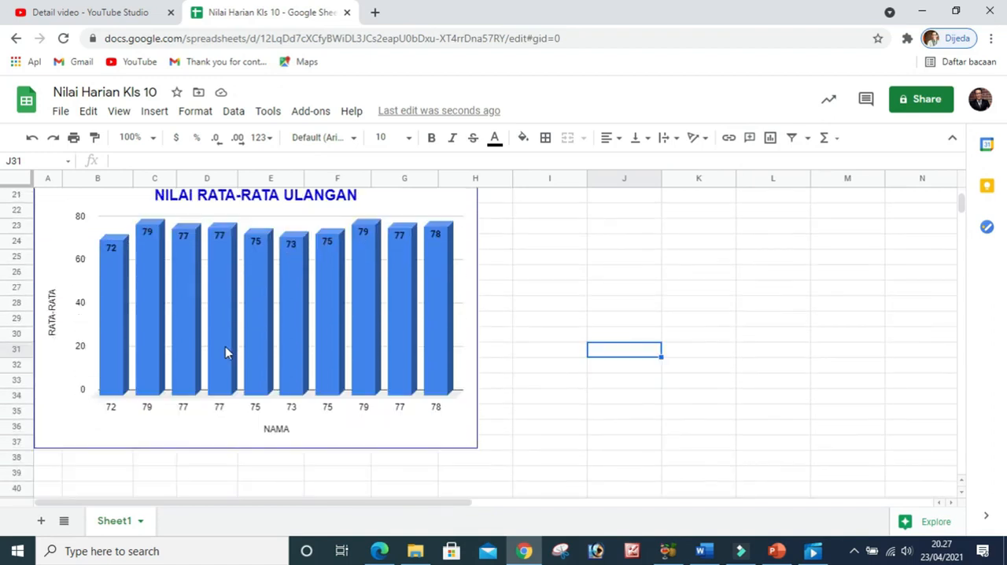
{"action": "scroll", "coordinate": [225, 346], "scroll_direction": "up", "scroll_amount": 8}
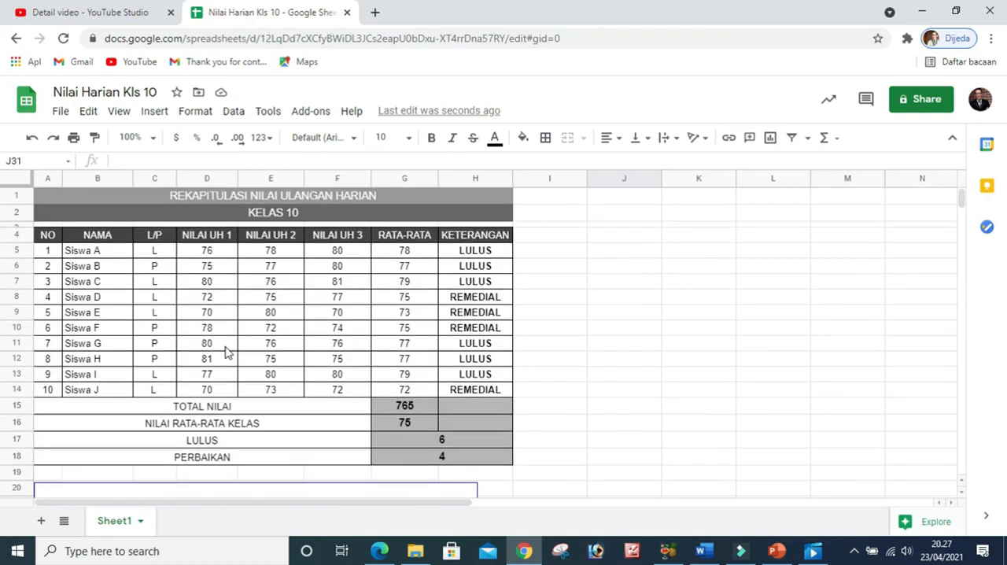
{"action": "scroll", "coordinate": [225, 351], "scroll_direction": "down", "scroll_amount": 6}
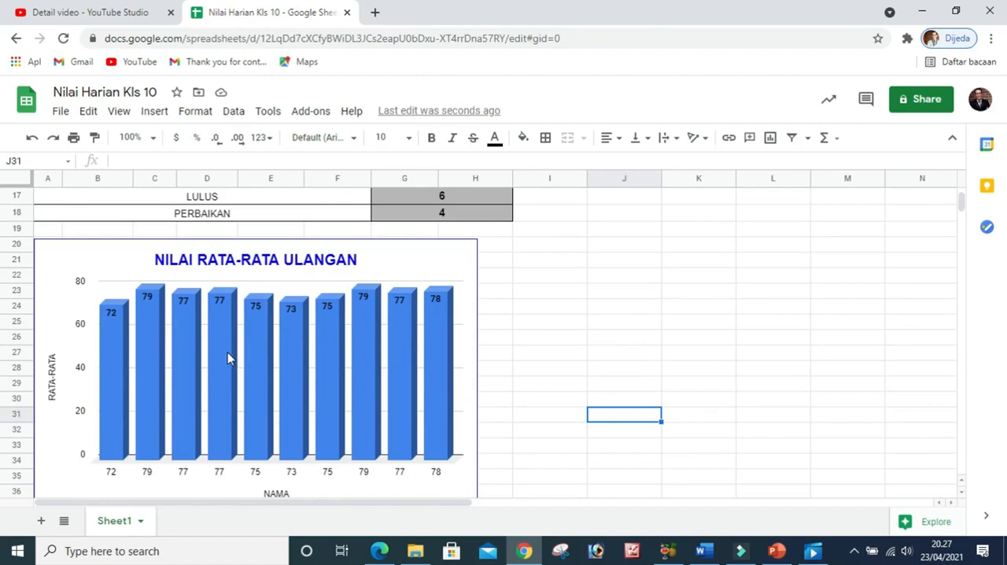
{"action": "scroll", "coordinate": [228, 351], "scroll_direction": "up", "scroll_amount": 6}
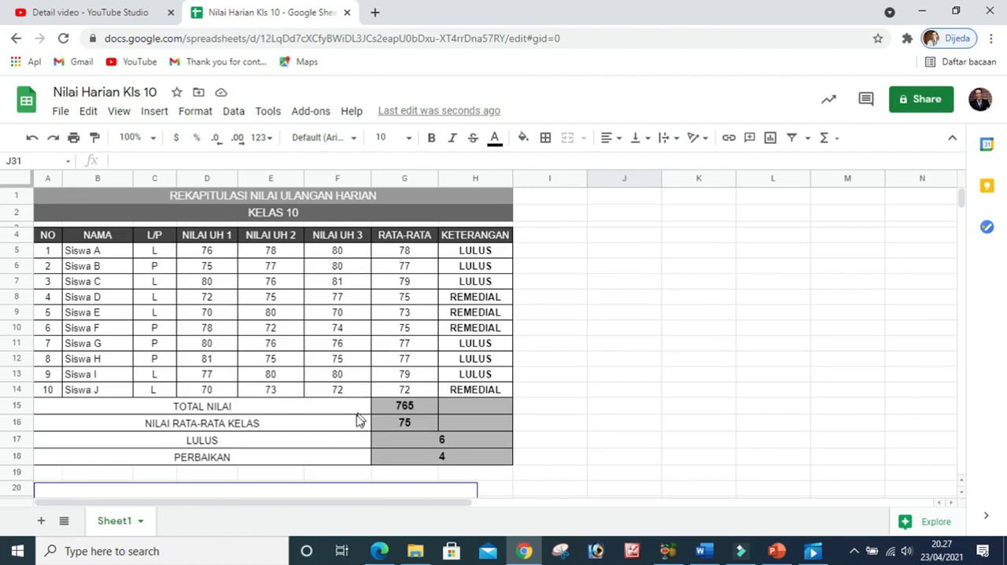
{"action": "scroll", "coordinate": [356, 422], "scroll_direction": "down", "scroll_amount": 6}
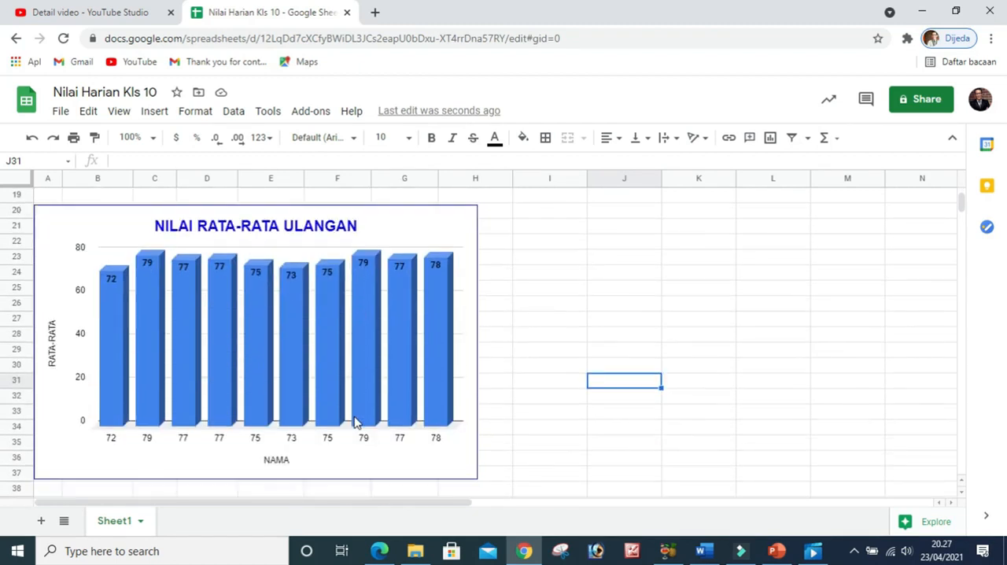
{"action": "scroll", "coordinate": [354, 422], "scroll_direction": "up", "scroll_amount": 2}
{"action": "scroll", "coordinate": [354, 423], "scroll_direction": "up", "scroll_amount": 1}
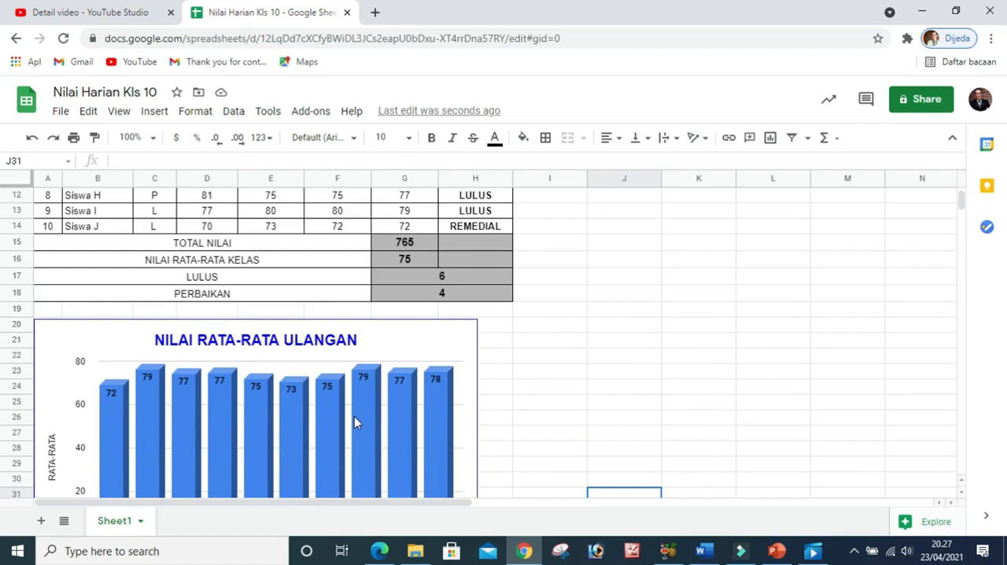
{"action": "scroll", "coordinate": [354, 422], "scroll_direction": "up", "scroll_amount": 2}
{"action": "scroll", "coordinate": [354, 422], "scroll_direction": "up", "scroll_amount": 3}
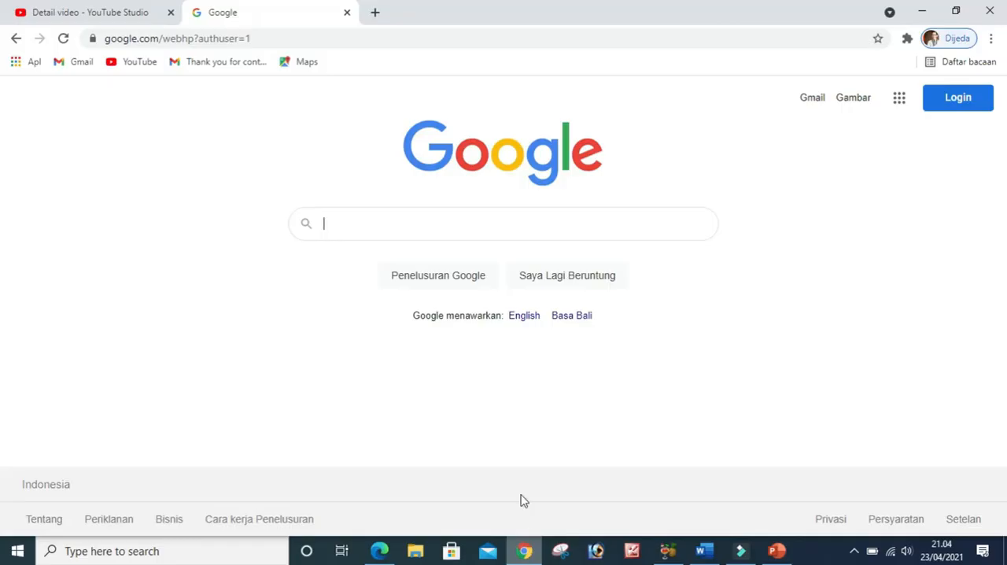
Go to the Google Sheets home page at docs.google.com/spreadsheets and create a blank spreadsheet
{"action": "left_click", "coordinate": [255, 38]}
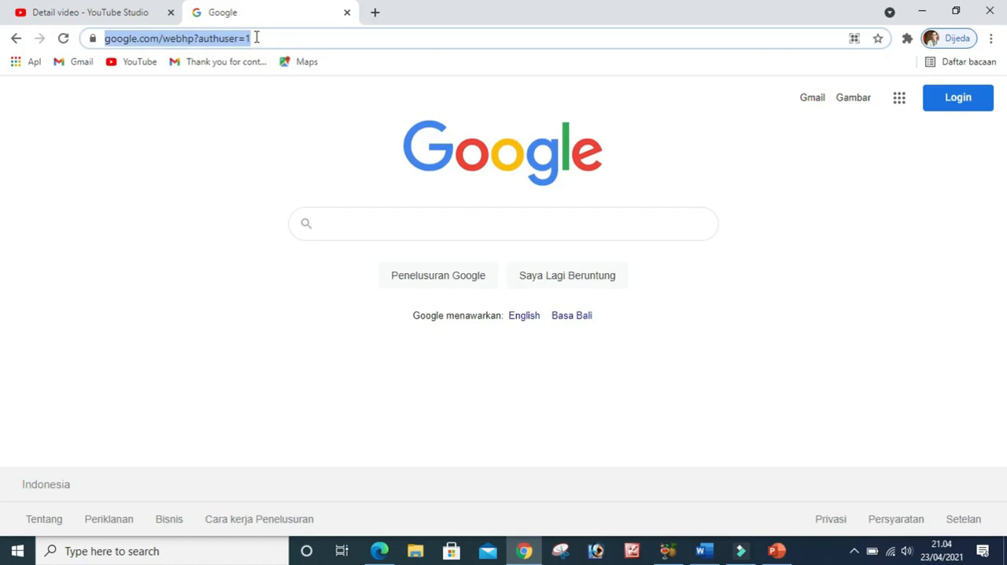
{"action": "type", "text": "sheets.google.com"}
{"action": "key", "text": "Return"}
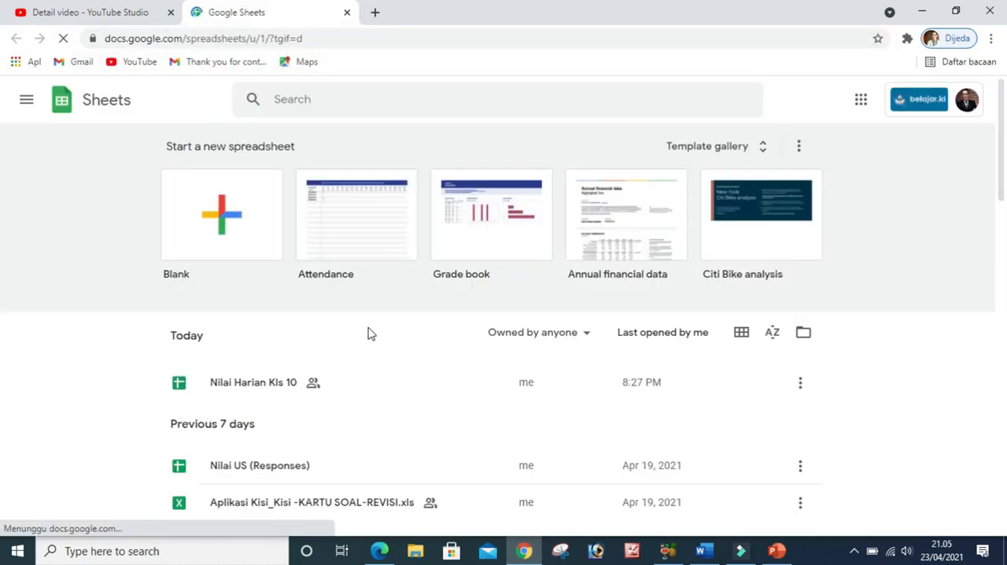
{"action": "left_click", "coordinate": [225, 216]}
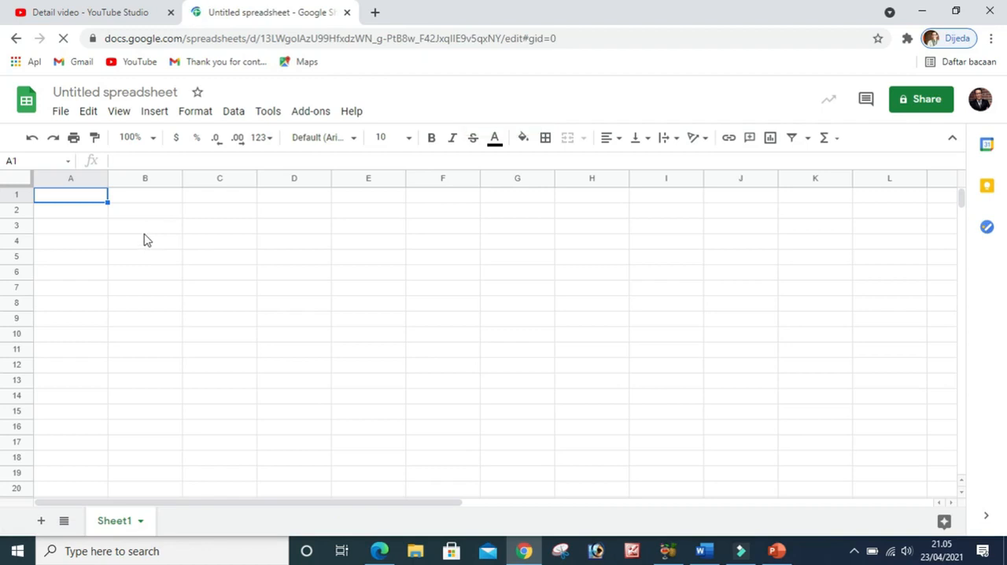
Upload the Excel file Nilai Ujian Kls 10 from the Downloads folder for import into the blank spreadsheet
{"action": "left_click", "coordinate": [61, 113]}
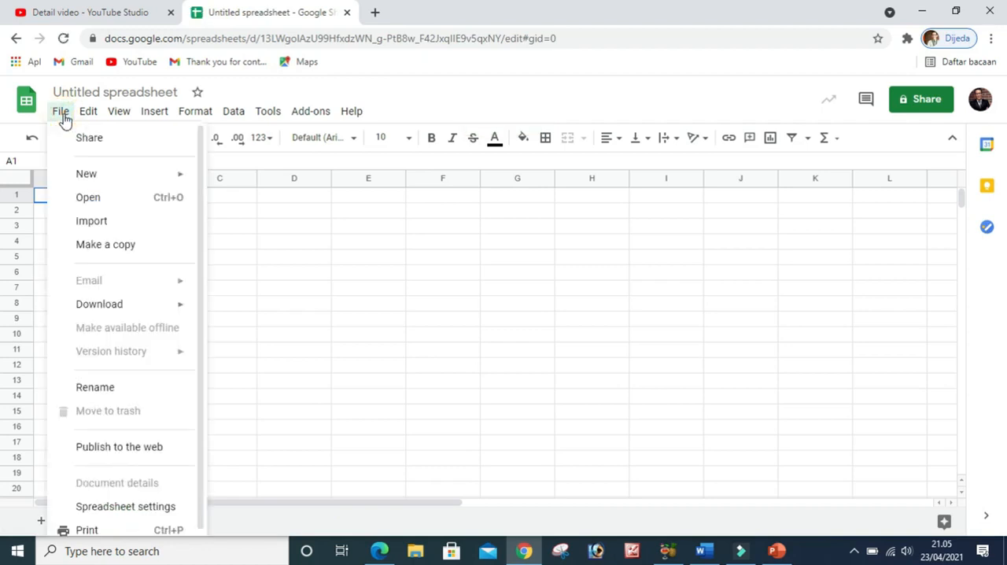
{"action": "left_click", "coordinate": [92, 225]}
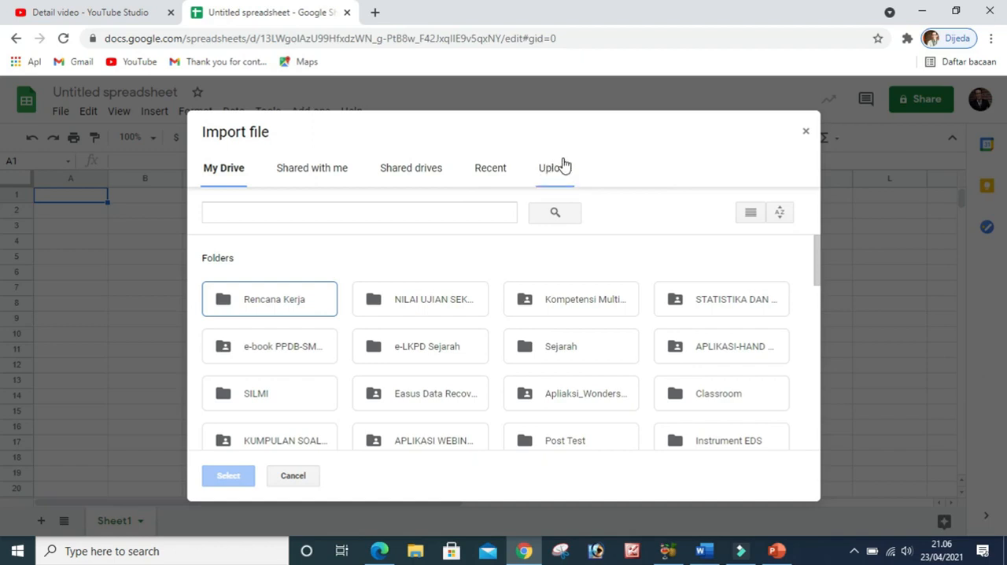
{"action": "left_click", "coordinate": [551, 171]}
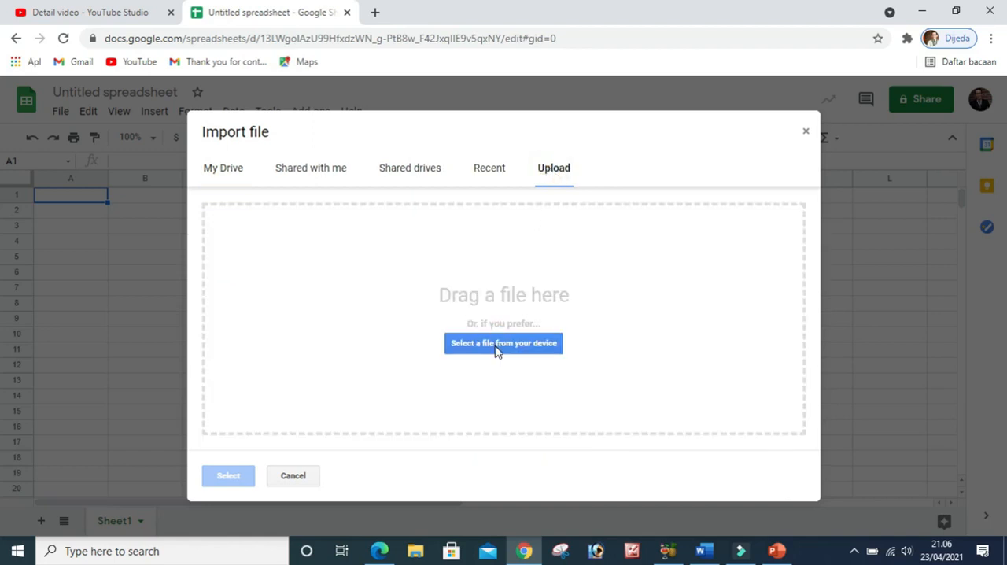
{"action": "left_click", "coordinate": [497, 351]}
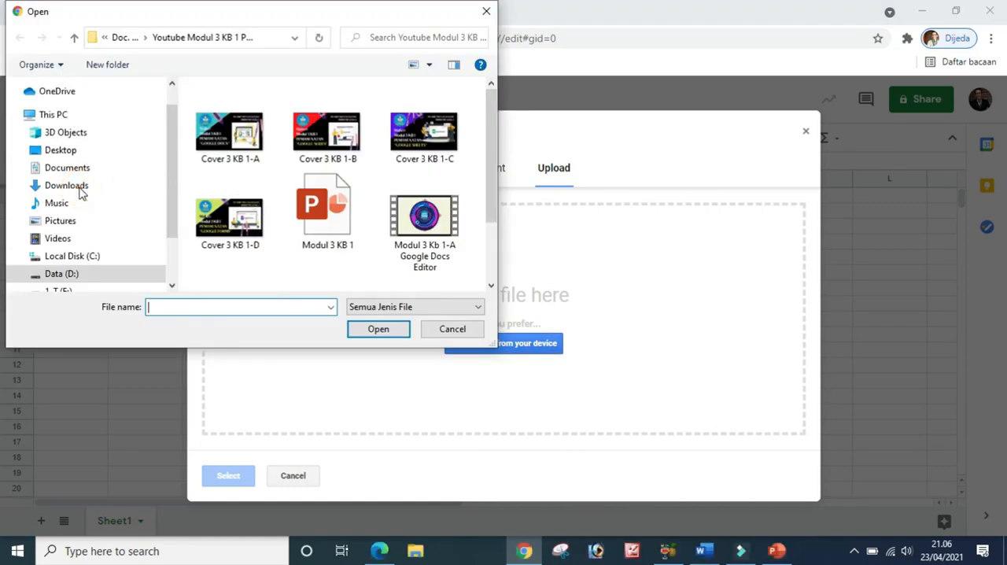
{"action": "left_click", "coordinate": [81, 193]}
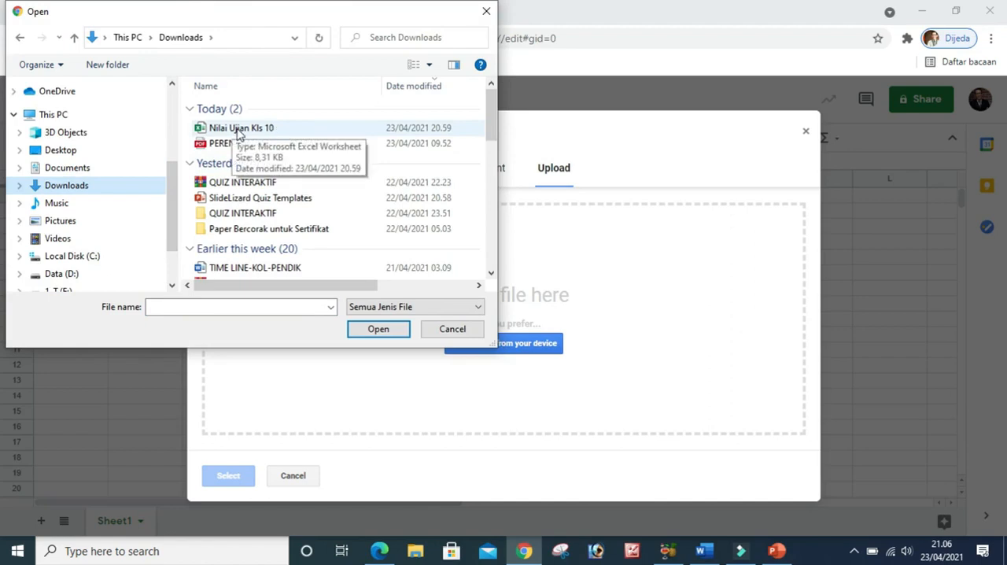
{"action": "left_click", "coordinate": [238, 130]}
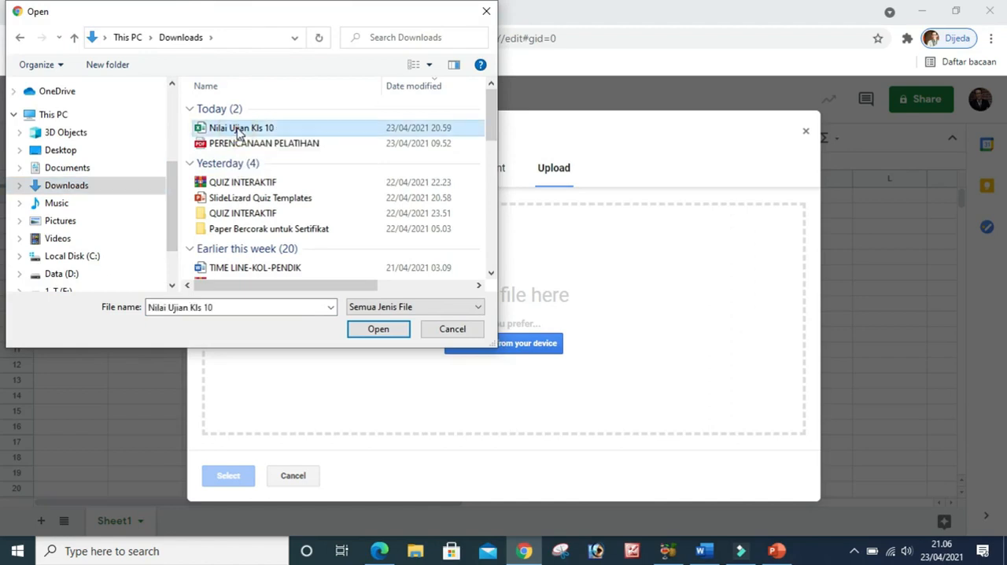
{"action": "left_click", "coordinate": [378, 331]}
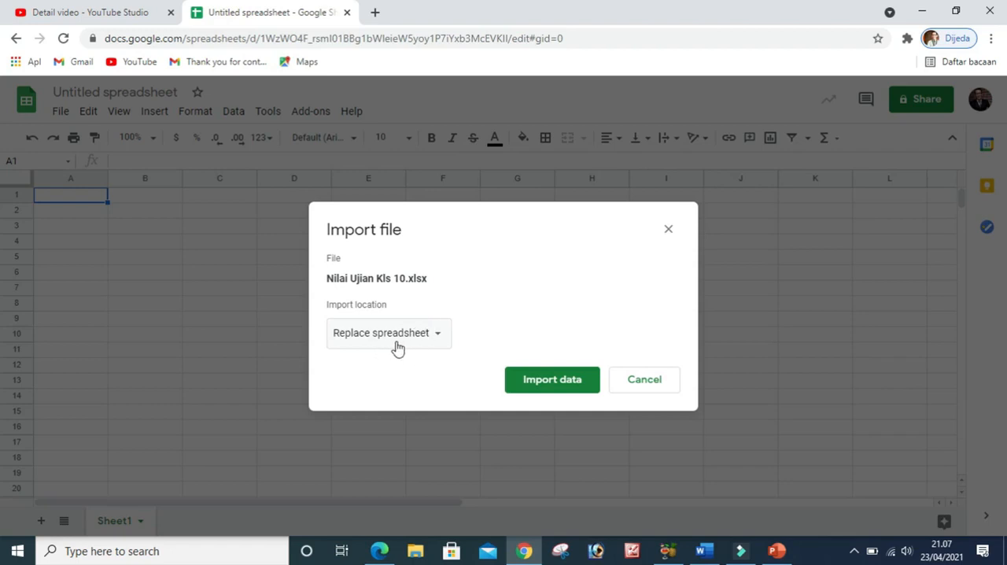
Import Nilai Ujian Kls 10.xlsx with the Create new spreadsheet location and open the imported spreadsheet
{"action": "left_click", "coordinate": [437, 341]}
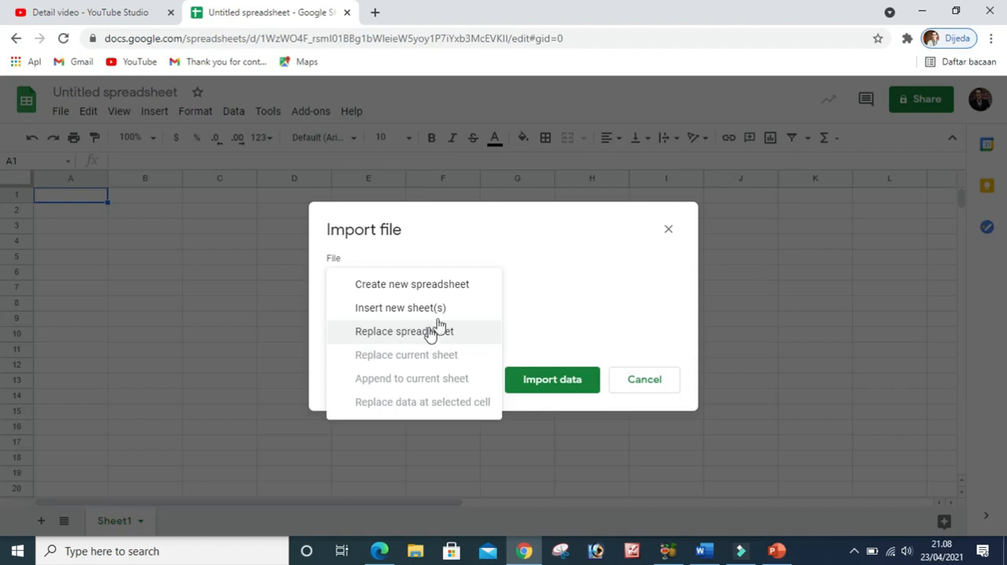
{"action": "left_click", "coordinate": [422, 290]}
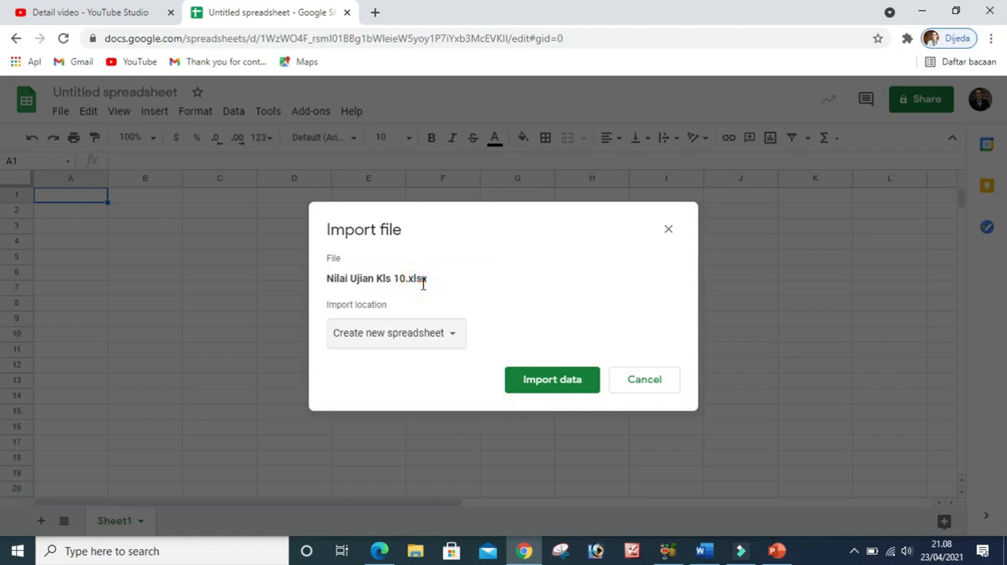
{"action": "left_click", "coordinate": [542, 388]}
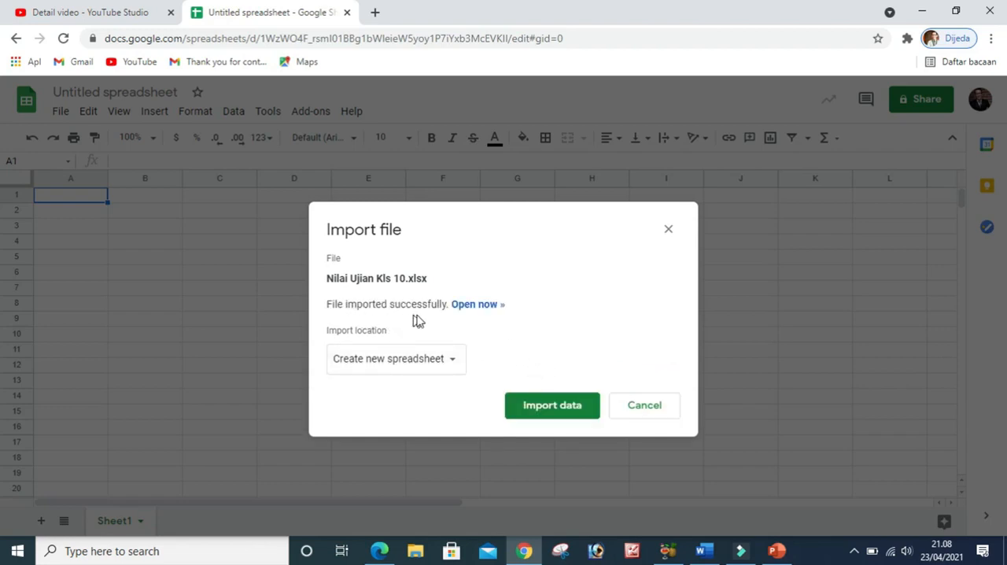
{"action": "left_click", "coordinate": [475, 310]}
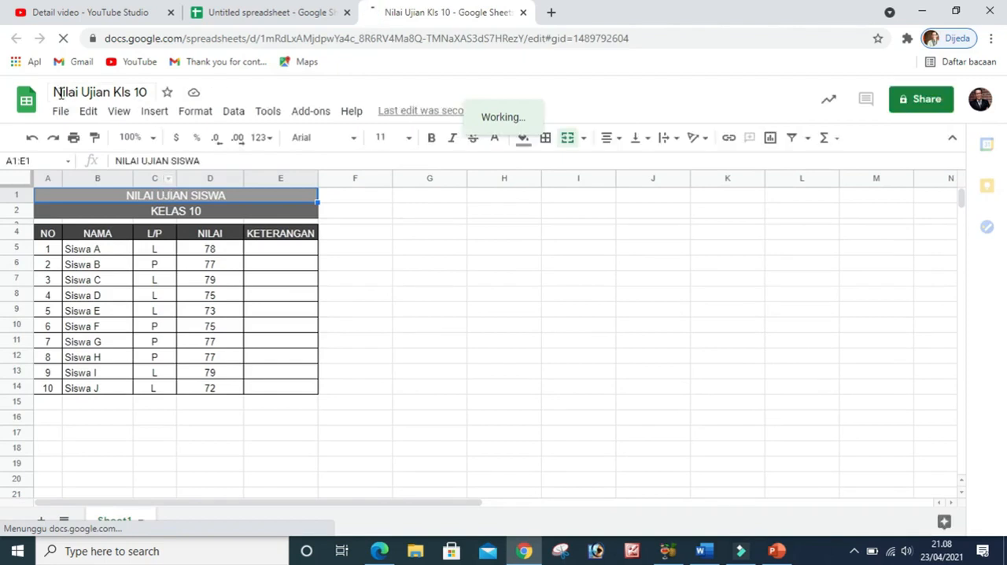
{"action": "left_click", "coordinate": [378, 291]}
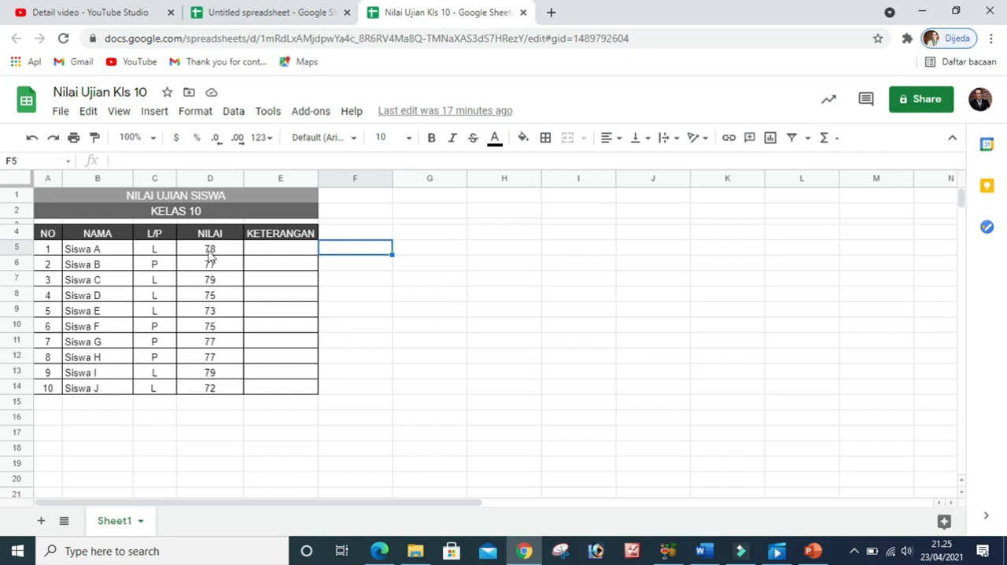
{"action": "left_click", "coordinate": [386, 285]}
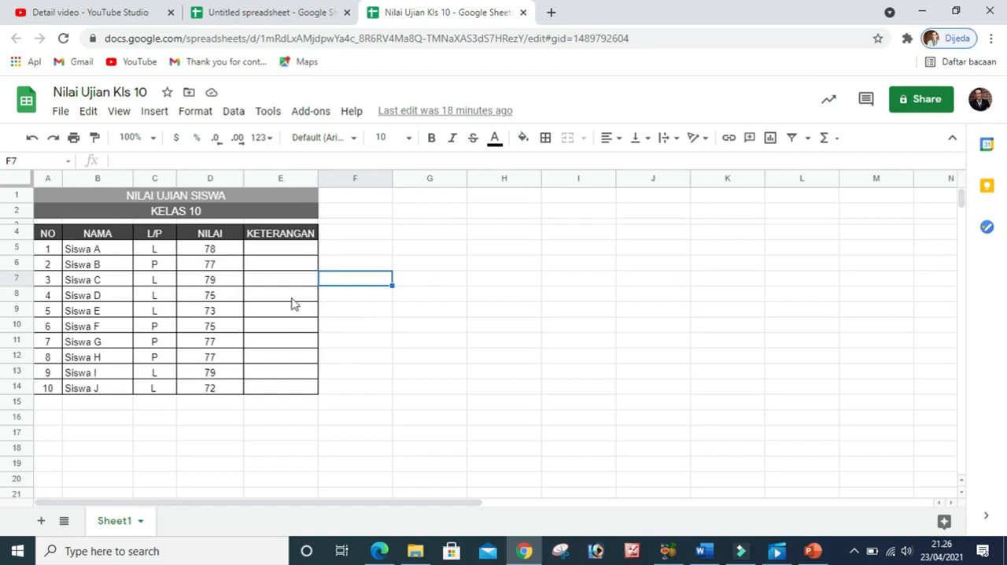
{"action": "scroll", "coordinate": [373, 321], "scroll_direction": "down", "scroll_amount": 2}
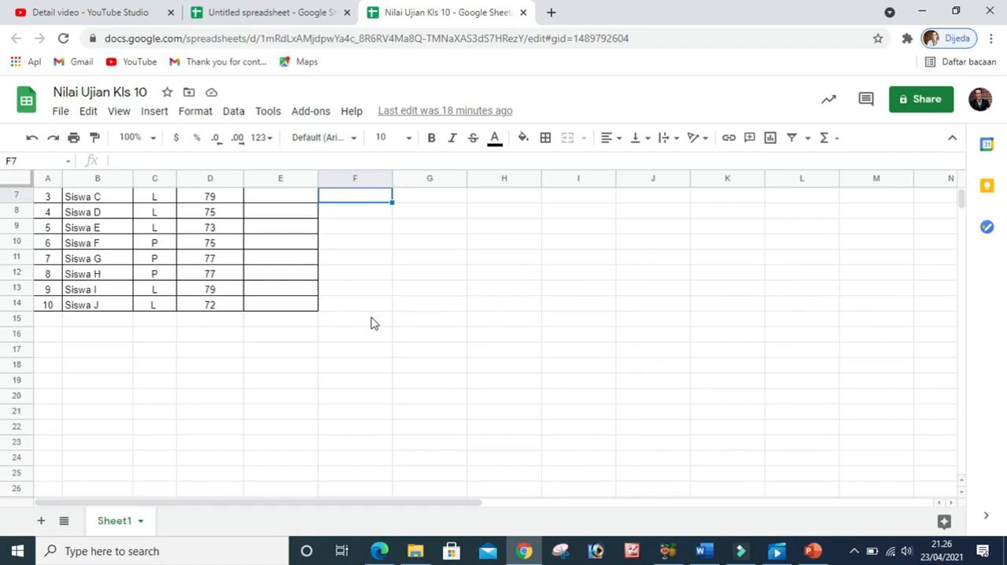
Freeze the first four rows of the Nilai Ujian Kls 10 sheet, down to the NO, NAMA, L/P, NILAI and KETERANGAN header row
{"action": "scroll", "coordinate": [367, 324], "scroll_direction": "up", "scroll_amount": 2}
{"action": "scroll", "coordinate": [367, 324], "scroll_direction": "down", "scroll_amount": 1}
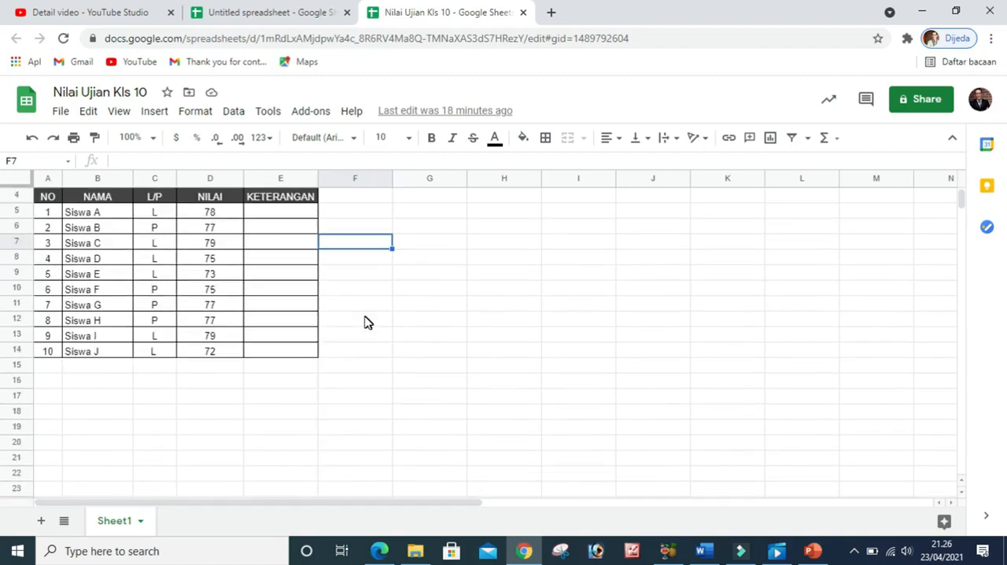
{"action": "scroll", "coordinate": [246, 240], "scroll_direction": "up", "scroll_amount": 1}
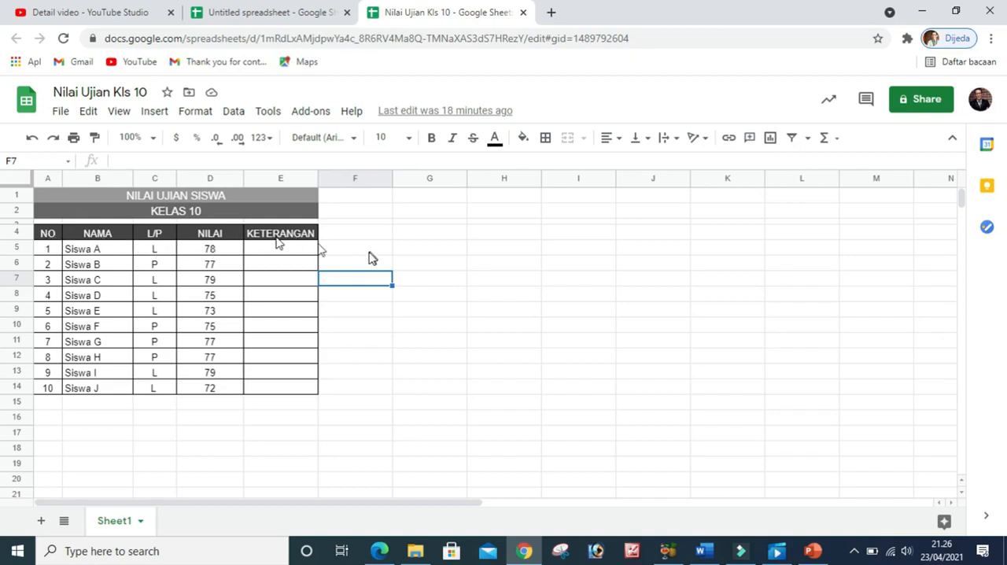
{"action": "scroll", "coordinate": [369, 257], "scroll_direction": "down", "scroll_amount": 3}
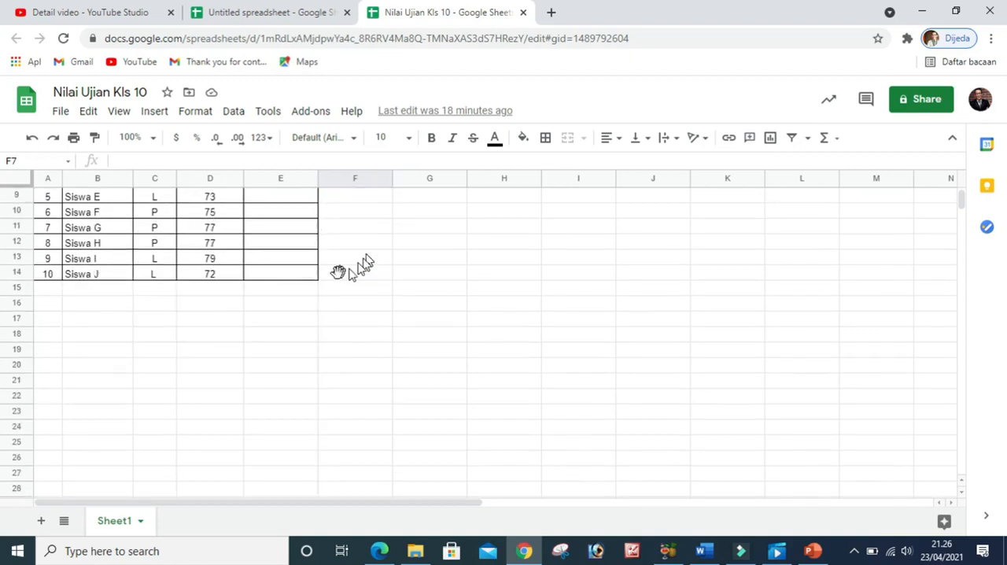
{"action": "scroll", "coordinate": [348, 270], "scroll_direction": "up", "scroll_amount": 3}
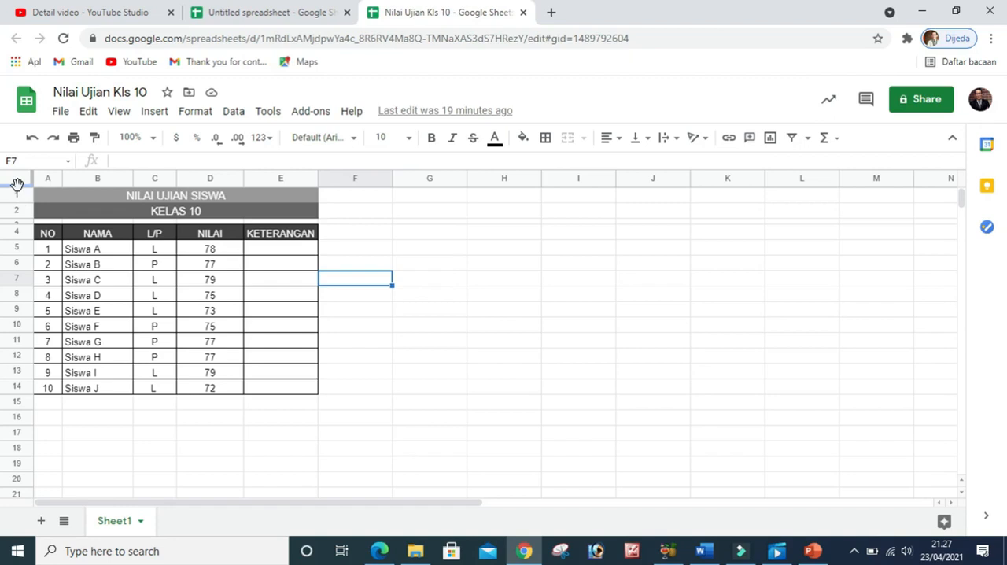
{"action": "left_click_drag", "start_coordinate": [17, 184], "coordinate": [16, 239]}
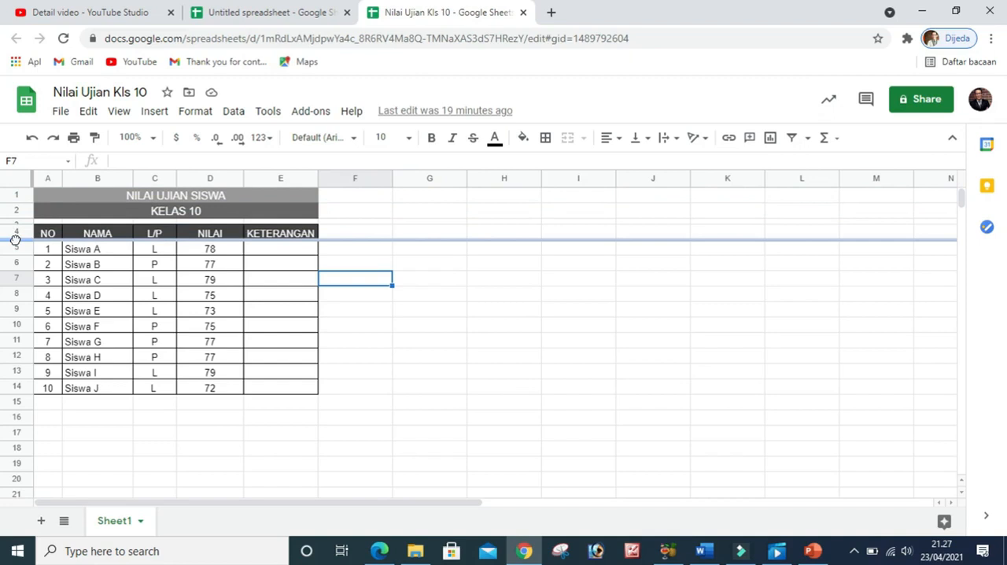
{"action": "left_click_drag", "start_coordinate": [16, 241], "coordinate": [16, 241]}
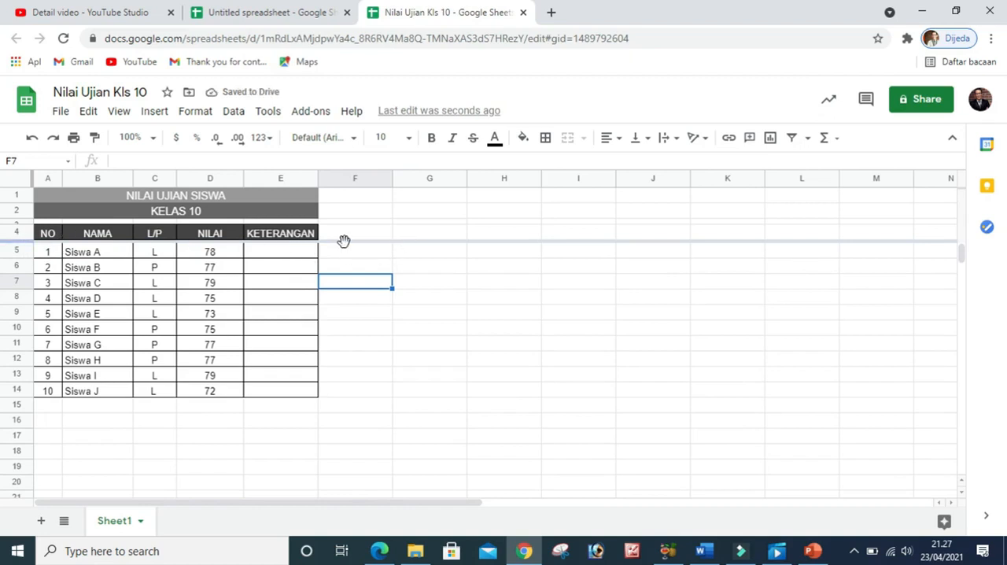
{"action": "left_click", "coordinate": [400, 318]}
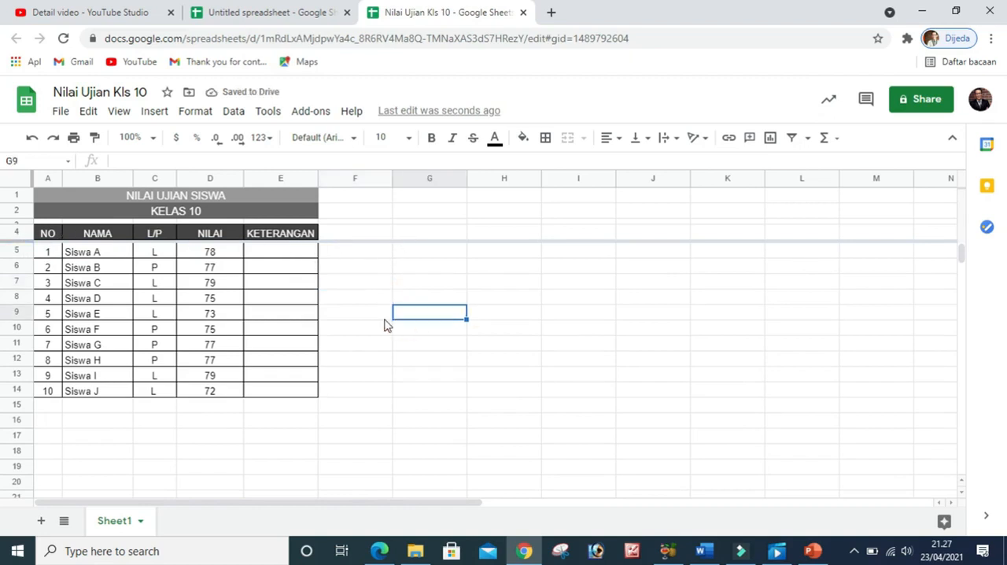
Examine how the student rows move beneath the frozen header rows and check the column freeze divider beside column A
{"action": "scroll", "coordinate": [384, 323], "scroll_direction": "down", "scroll_amount": 2}
{"action": "scroll", "coordinate": [380, 323], "scroll_direction": "up", "scroll_amount": 2}
{"action": "scroll", "coordinate": [378, 324], "scroll_direction": "down", "scroll_amount": 4}
{"action": "scroll", "coordinate": [378, 323], "scroll_direction": "up", "scroll_amount": 4}
{"action": "scroll", "coordinate": [371, 314], "scroll_direction": "down", "scroll_amount": 2}
{"action": "scroll", "coordinate": [371, 314], "scroll_direction": "up", "scroll_amount": 2}
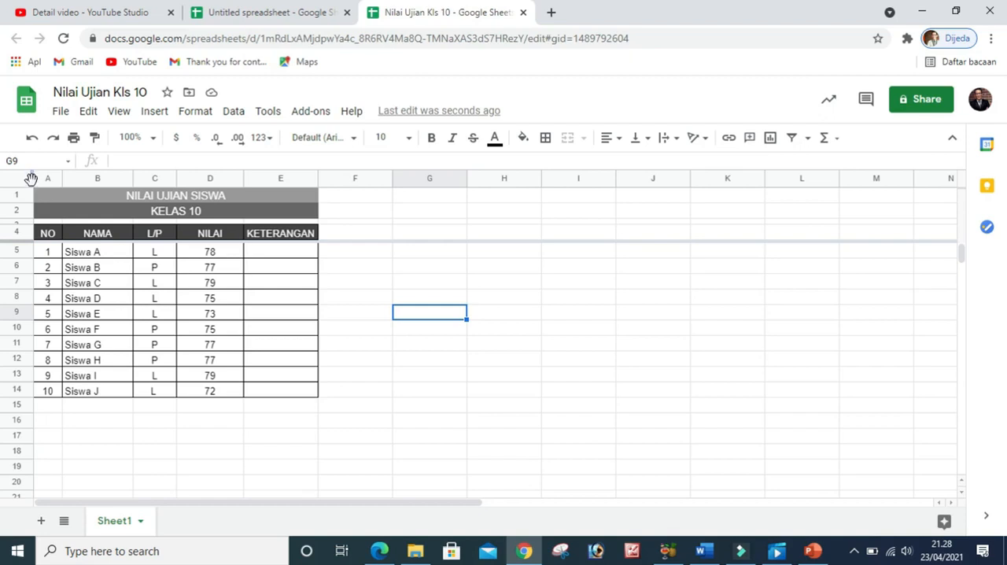
{"action": "mouse_move", "coordinate": [30, 179]}
{"action": "left_mouse_down"}
{"action": "mouse_move", "coordinate": [179, 180]}
{"action": "mouse_move", "coordinate": [30, 185]}
{"action": "left_mouse_up"}
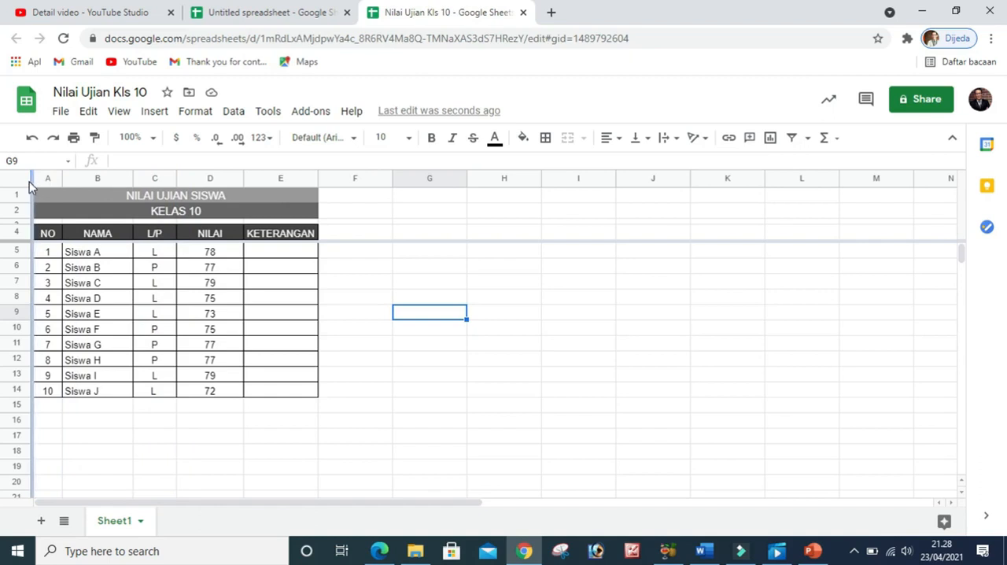
{"action": "scroll", "coordinate": [361, 329], "scroll_direction": "down", "scroll_amount": 2}
{"action": "scroll", "coordinate": [359, 331], "scroll_direction": "up", "scroll_amount": 2}
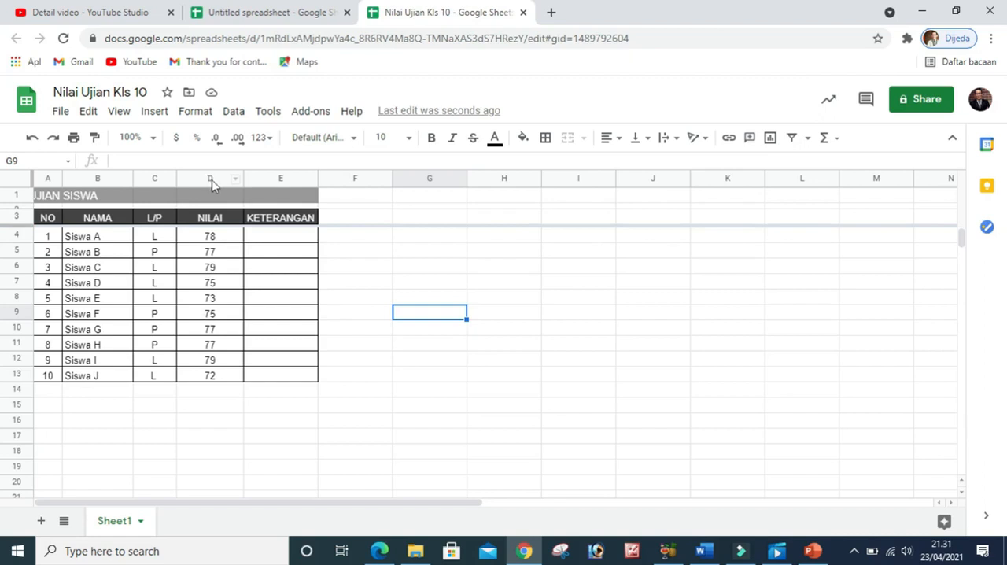
Sort the sheet by the NILAI column in Z → A order
{"action": "left_click", "coordinate": [211, 179]}
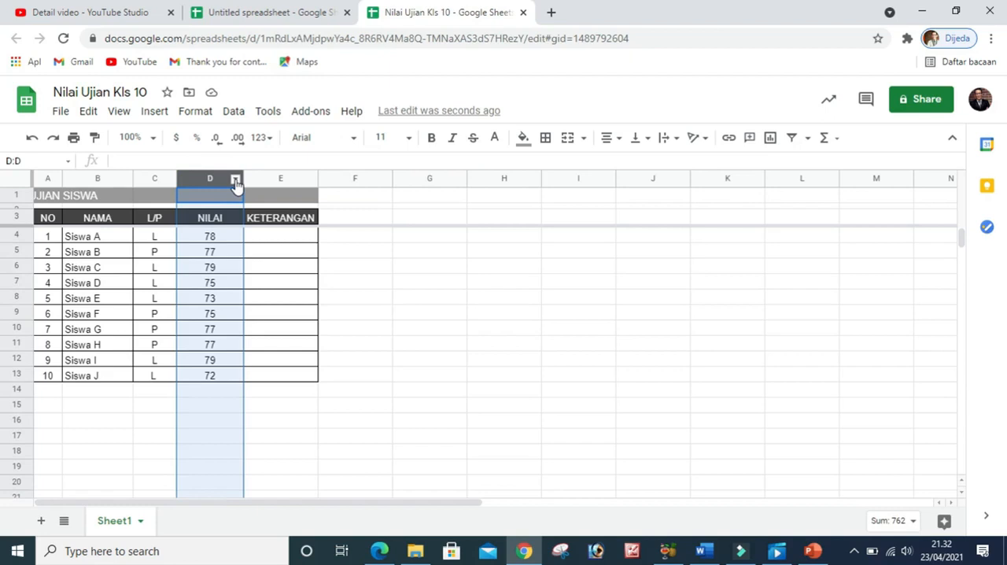
{"action": "left_click", "coordinate": [236, 181]}
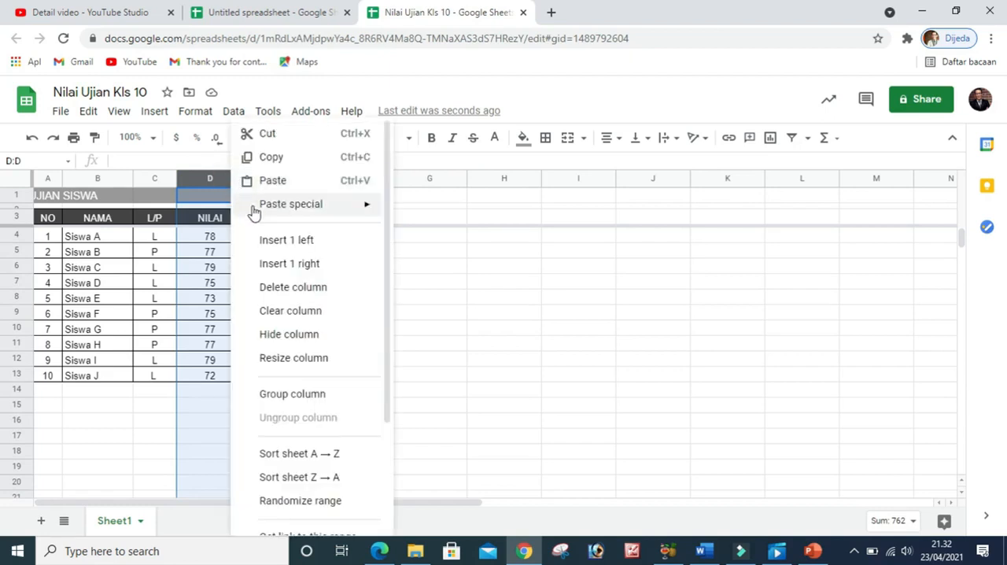
{"action": "left_click", "coordinate": [298, 478]}
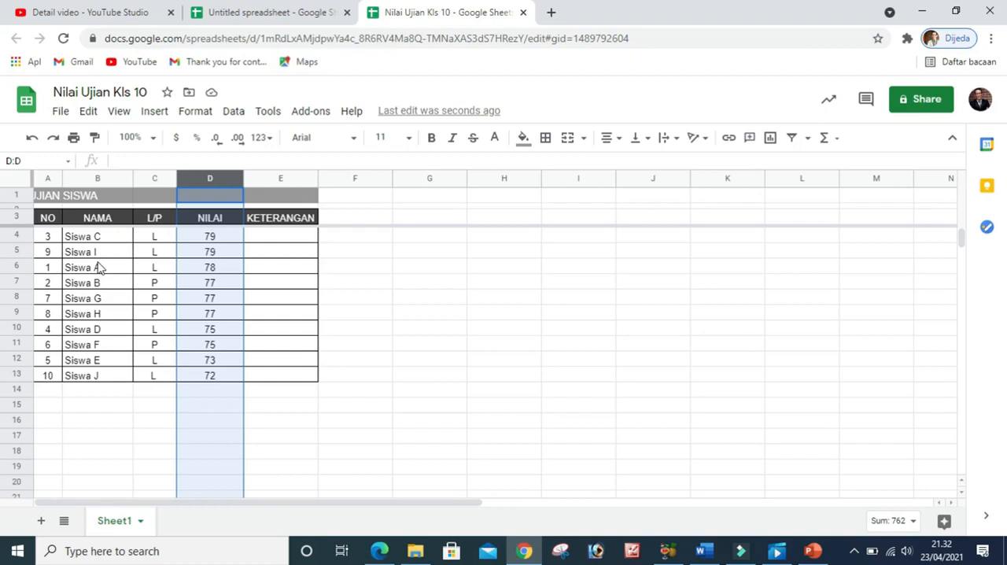
Sort the sheet by the NAMA column in A → Z order and deselect the column
{"action": "left_click", "coordinate": [98, 180]}
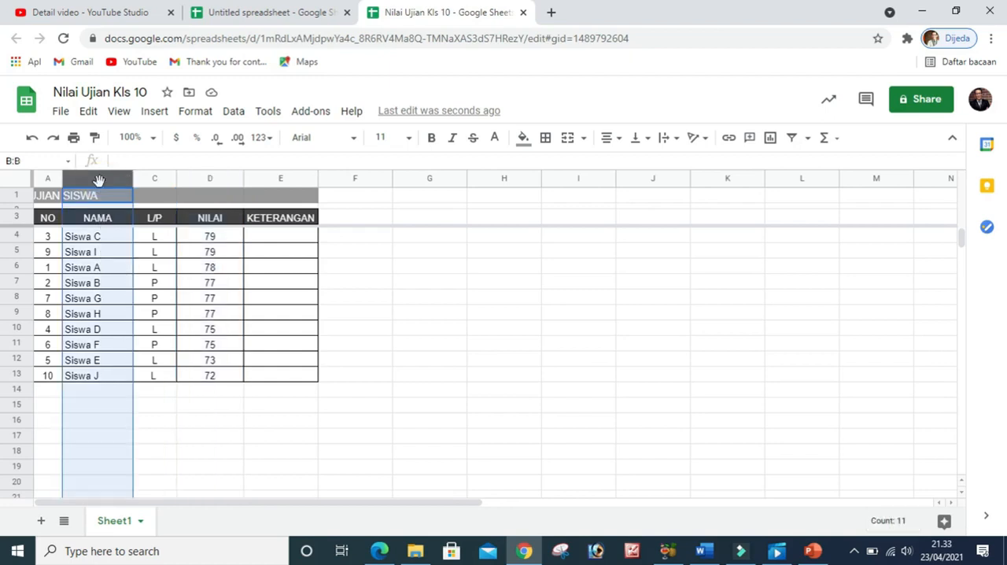
{"action": "left_click", "coordinate": [124, 181]}
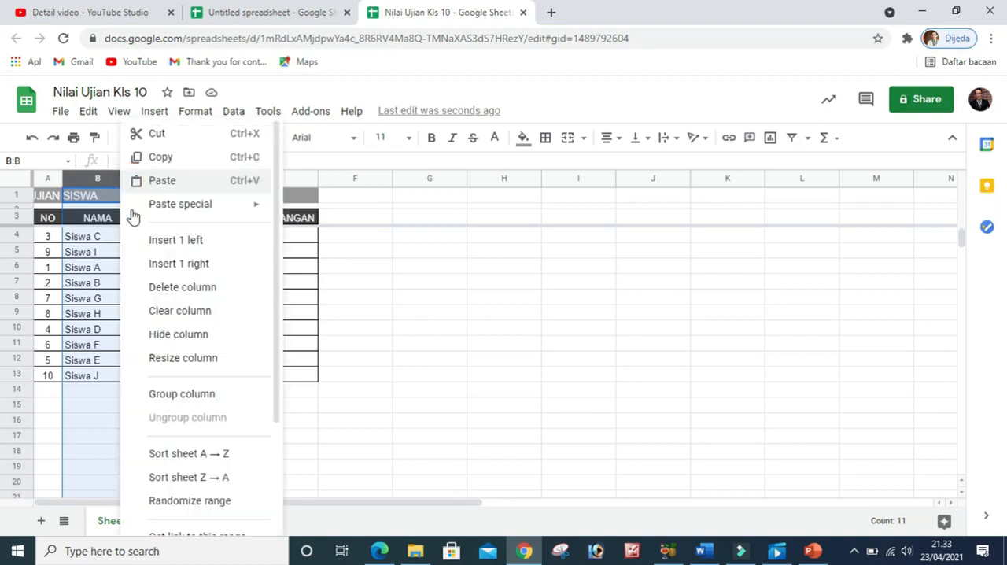
{"action": "left_click", "coordinate": [187, 453]}
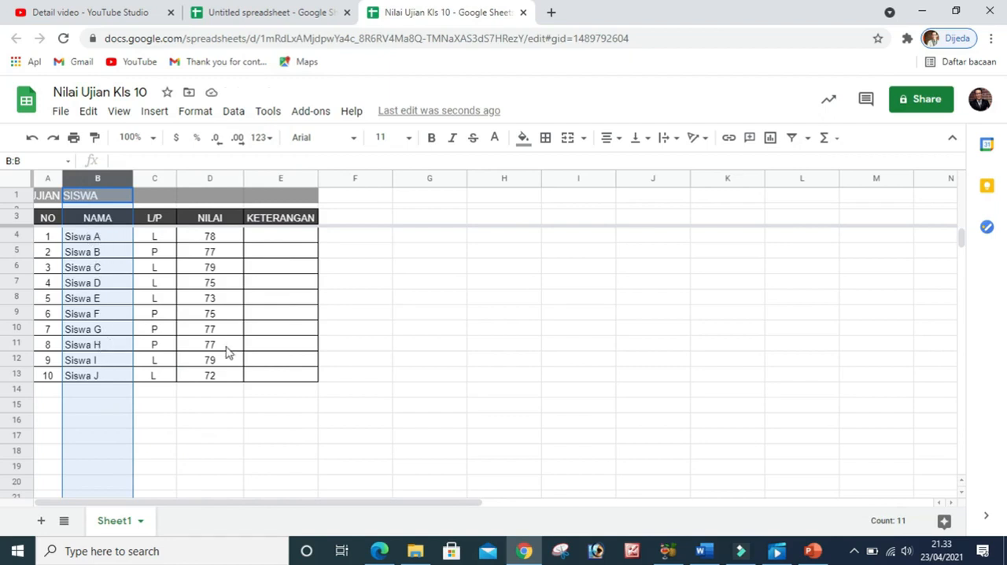
{"action": "left_click", "coordinate": [378, 332]}
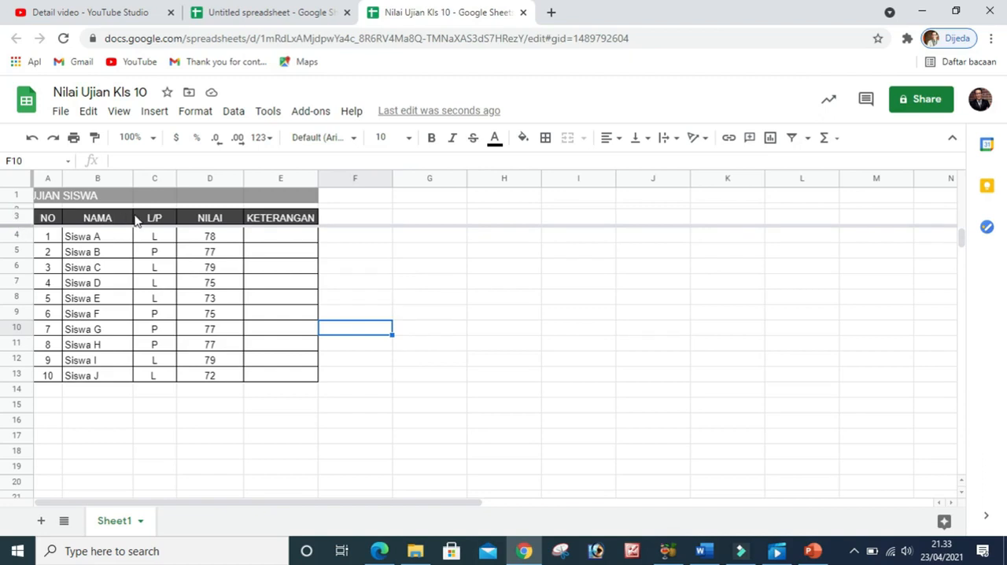
Create a new filter view from header row 3 and widen the KETERANGAN column so its heading fits beside the filter icon
{"action": "left_click", "coordinate": [19, 216]}
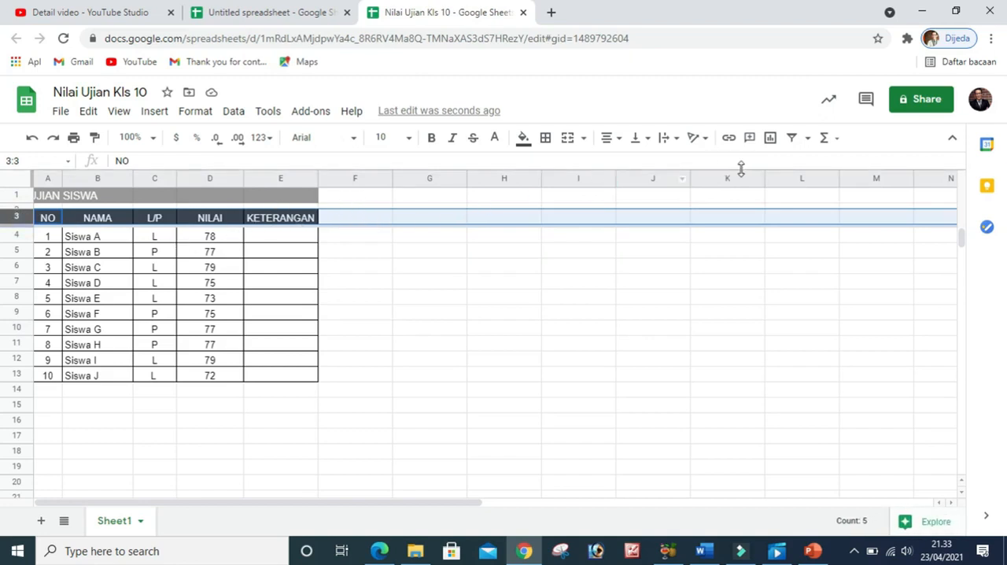
{"action": "left_click", "coordinate": [808, 142]}
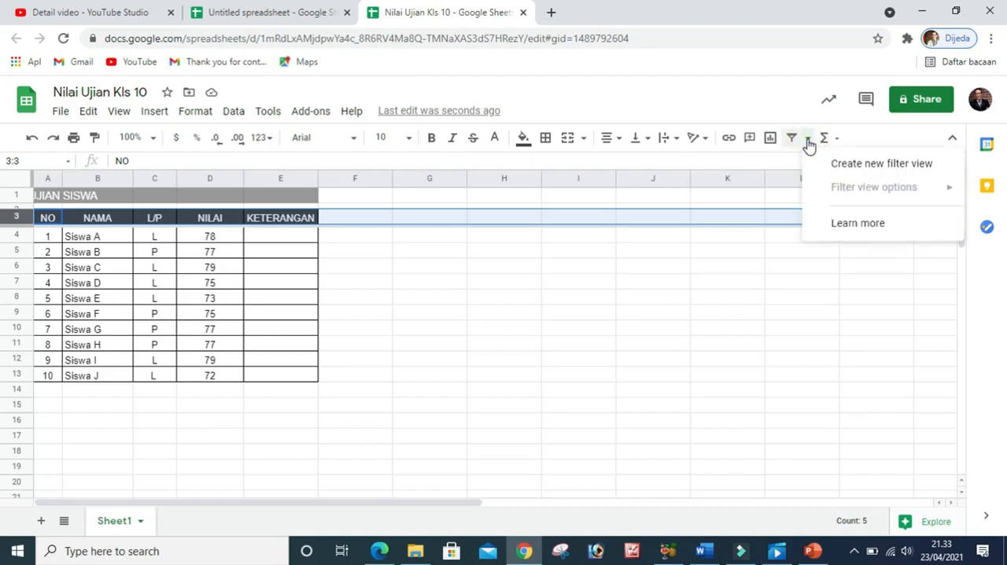
{"action": "left_click", "coordinate": [870, 167]}
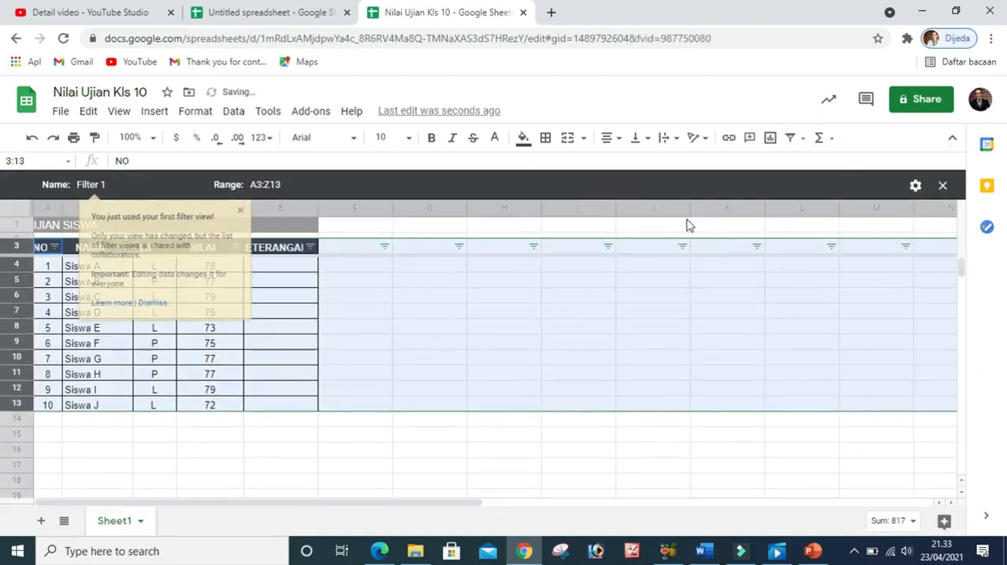
{"action": "left_click", "coordinate": [239, 212]}
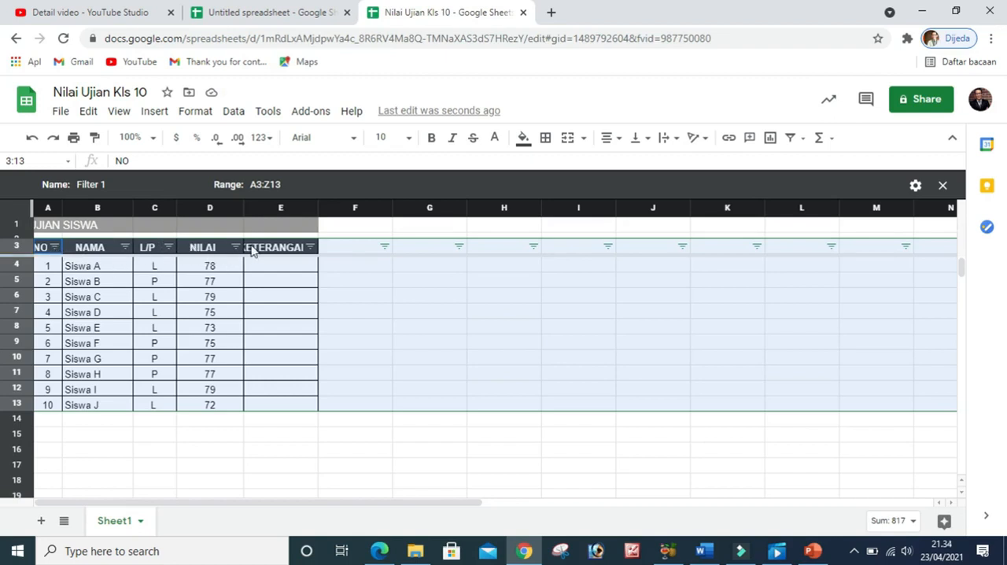
{"action": "left_click_drag", "start_coordinate": [317, 206], "coordinate": [339, 208]}
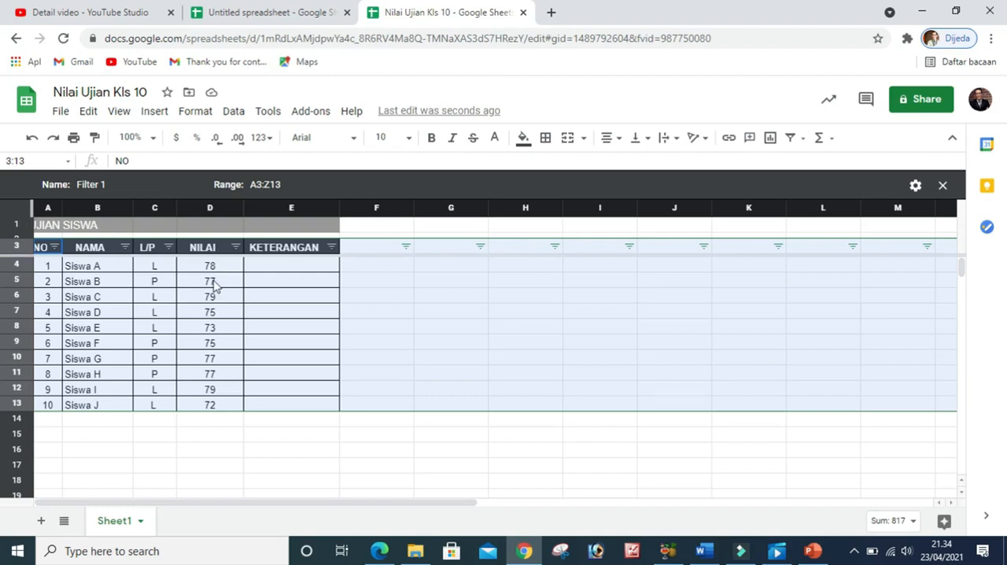
Filter the NILAI column by values, excluding 72 and 73 and keeping 75, 77, 78 and 79
{"action": "left_click", "coordinate": [236, 247]}
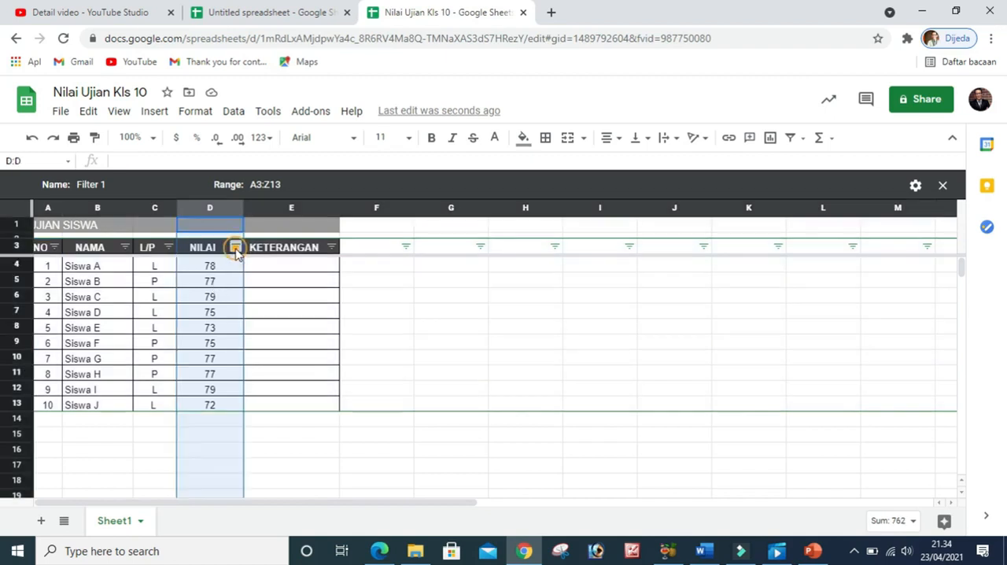
{"action": "scroll", "coordinate": [142, 424], "scroll_direction": "down", "scroll_amount": 2}
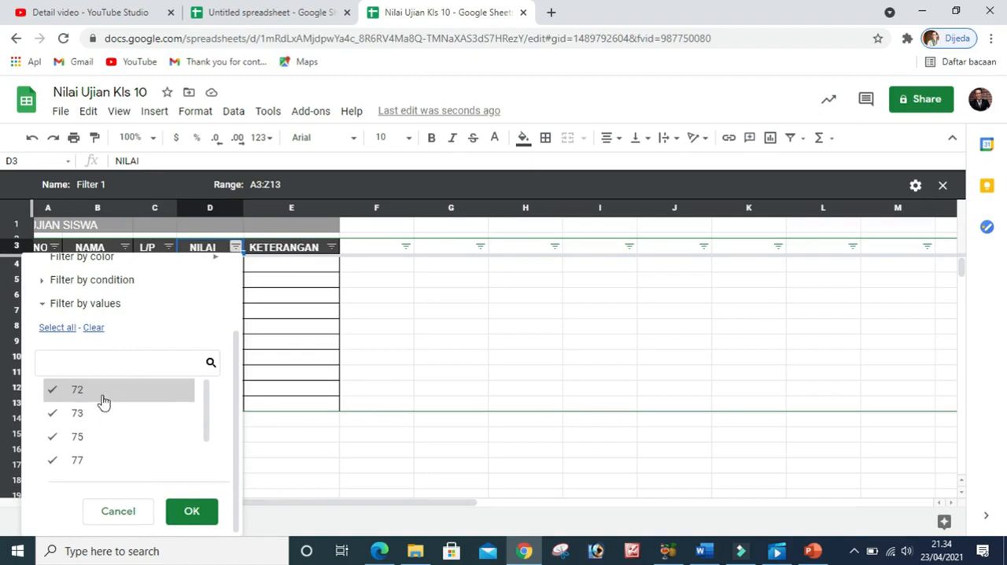
{"action": "scroll", "coordinate": [98, 451], "scroll_direction": "down", "scroll_amount": 1}
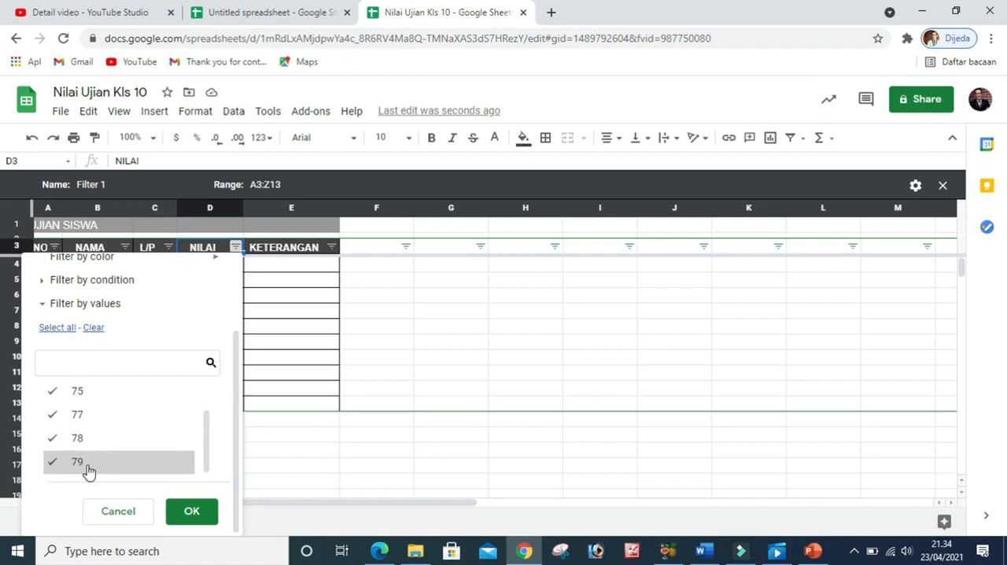
{"action": "scroll", "coordinate": [88, 469], "scroll_direction": "up", "scroll_amount": 1}
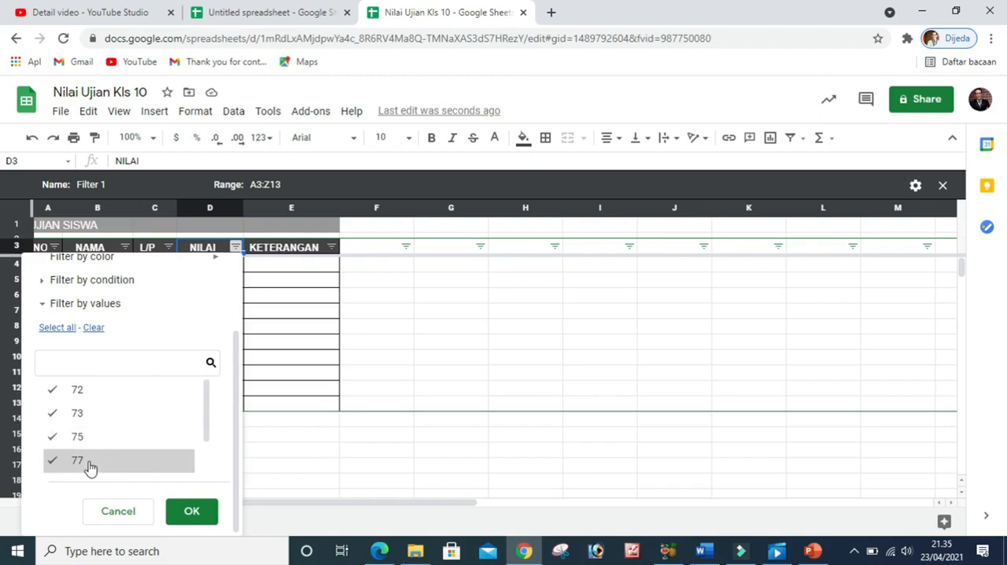
{"action": "scroll", "coordinate": [95, 406], "scroll_direction": "up", "scroll_amount": 1}
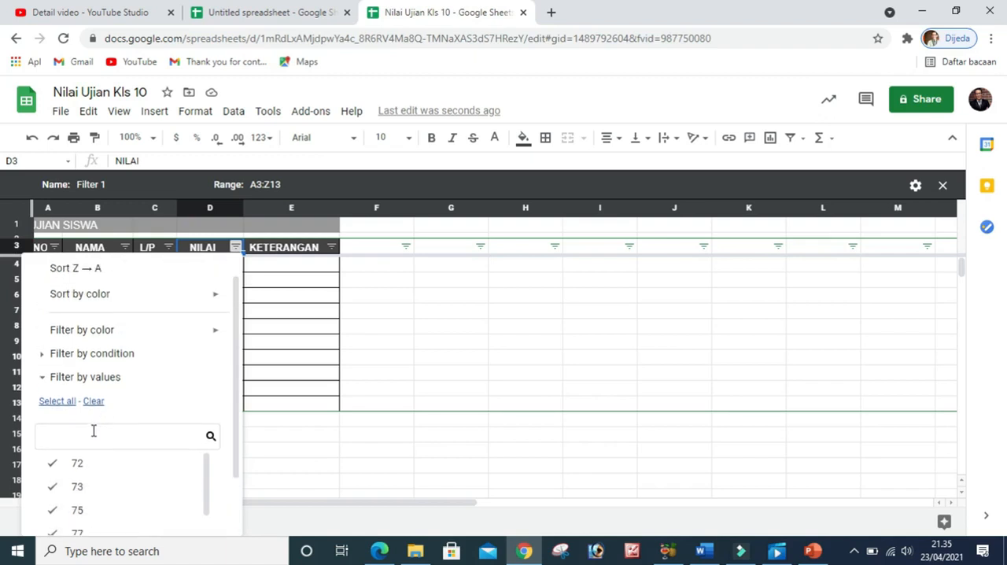
{"action": "scroll", "coordinate": [92, 427], "scroll_direction": "down", "scroll_amount": 1}
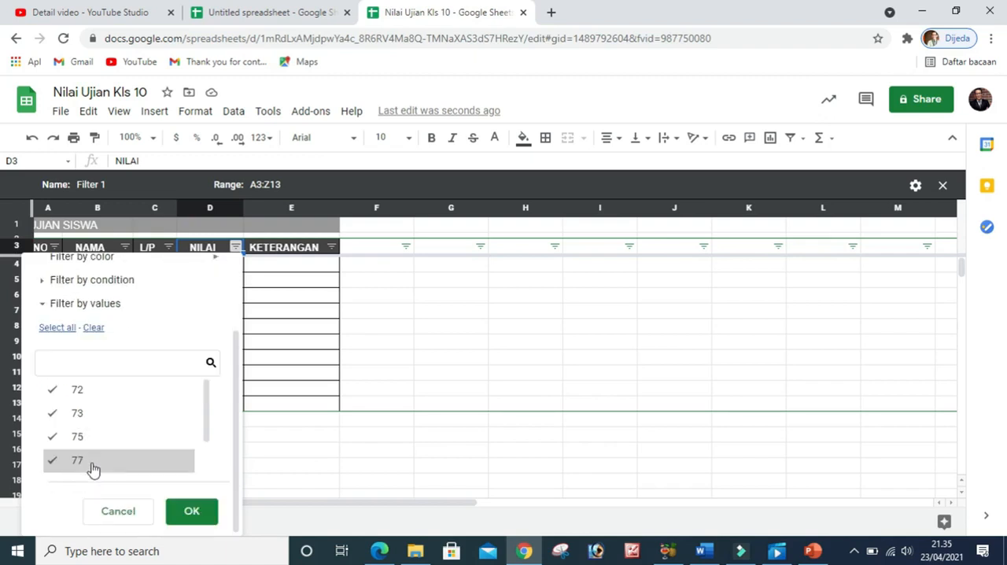
{"action": "left_click", "coordinate": [101, 419]}
{"action": "left_click", "coordinate": [55, 391]}
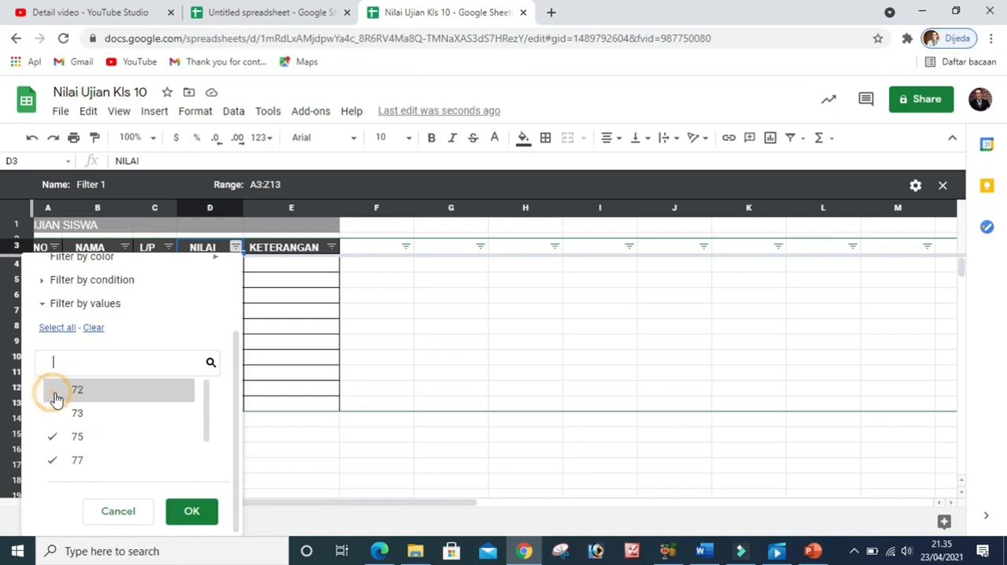
{"action": "scroll", "coordinate": [100, 426], "scroll_direction": "down", "scroll_amount": 1}
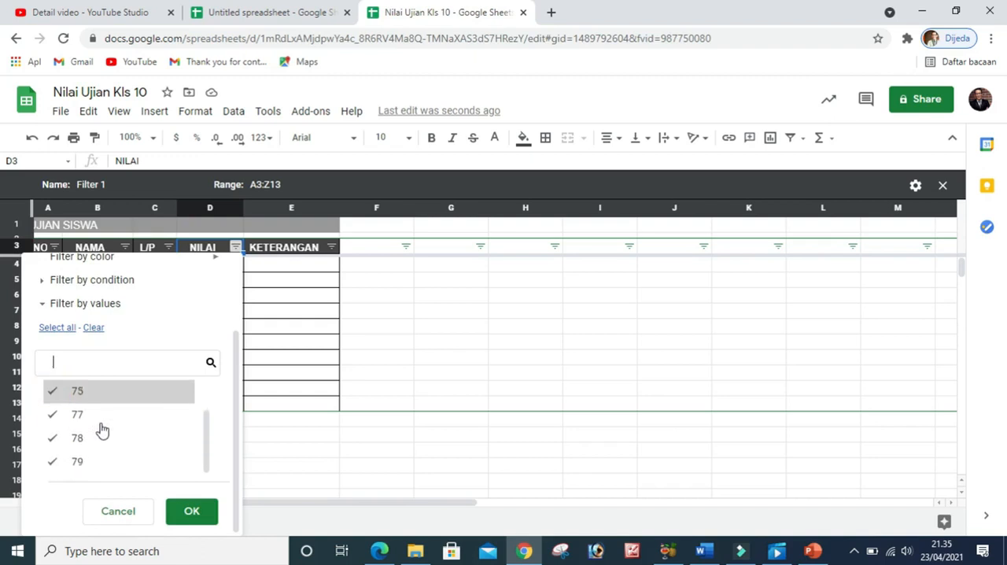
{"action": "left_click", "coordinate": [110, 365]}
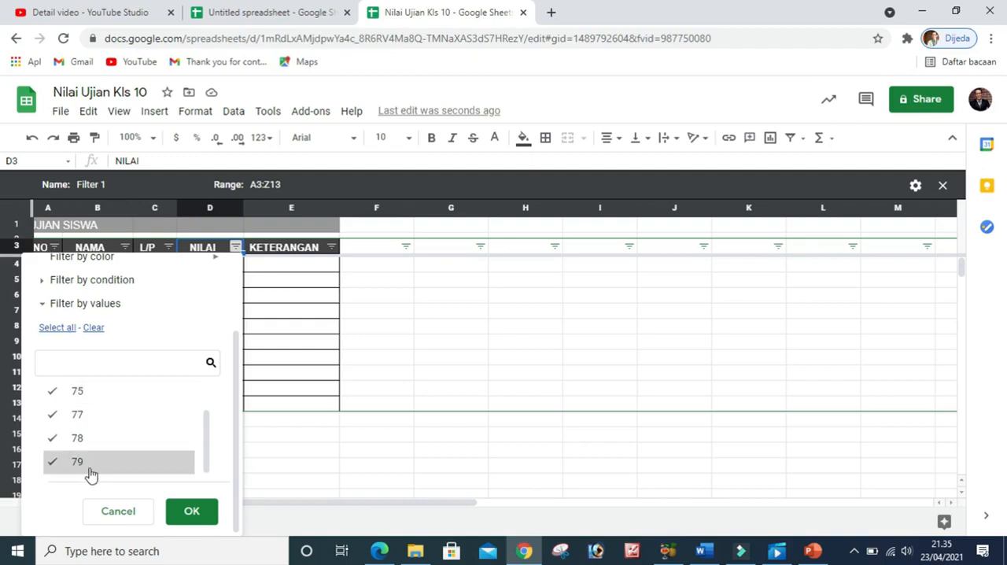
{"action": "scroll", "coordinate": [94, 436], "scroll_direction": "up", "scroll_amount": 1}
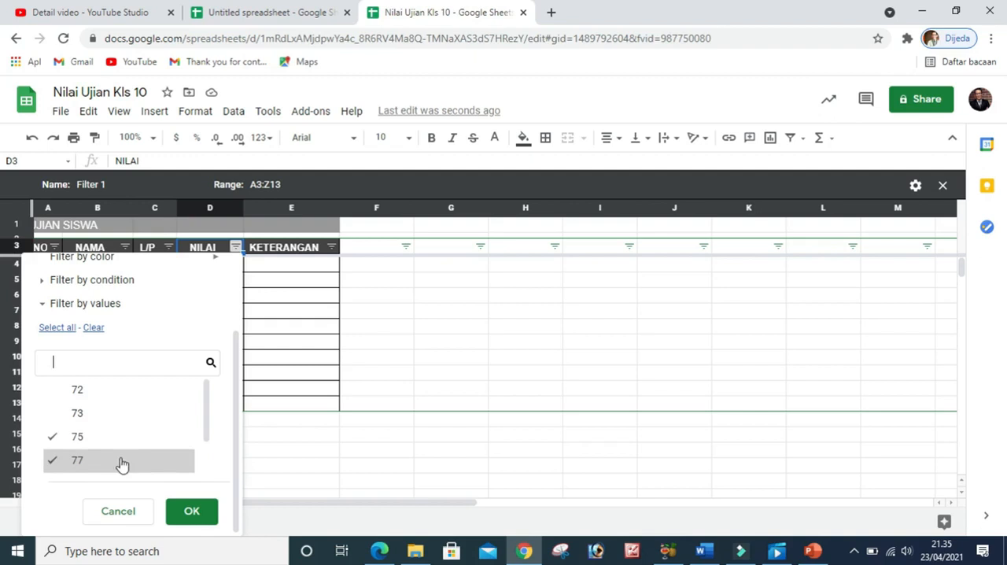
{"action": "left_click", "coordinate": [192, 510]}
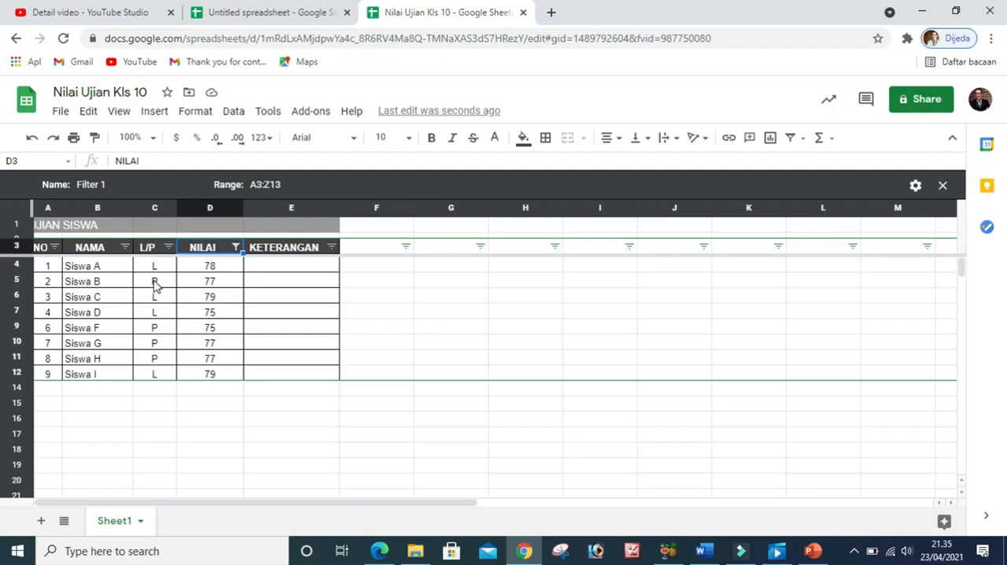
Filter the L/P column by values, excluding P and keeping only L
{"action": "left_click", "coordinate": [154, 208]}
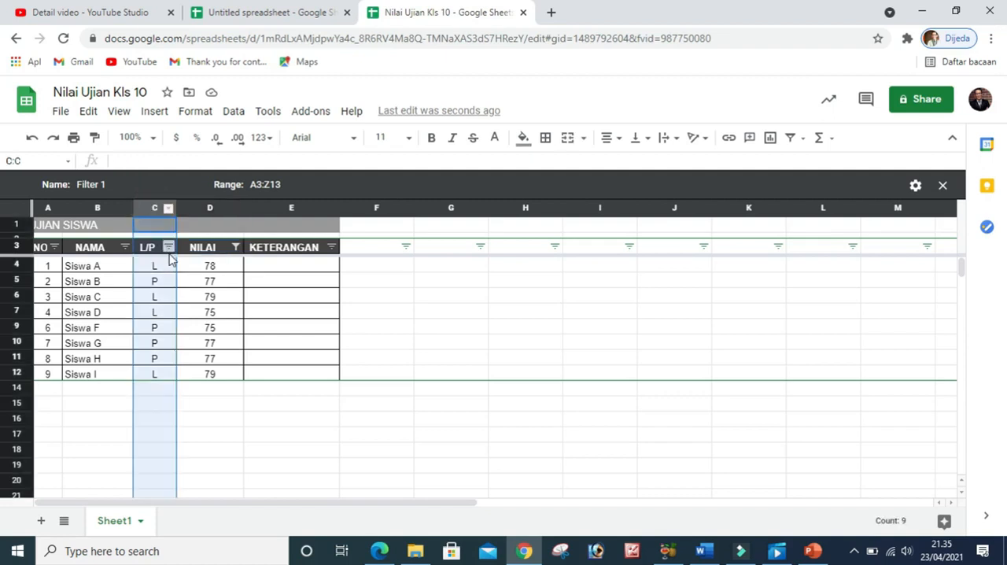
{"action": "left_click", "coordinate": [169, 248]}
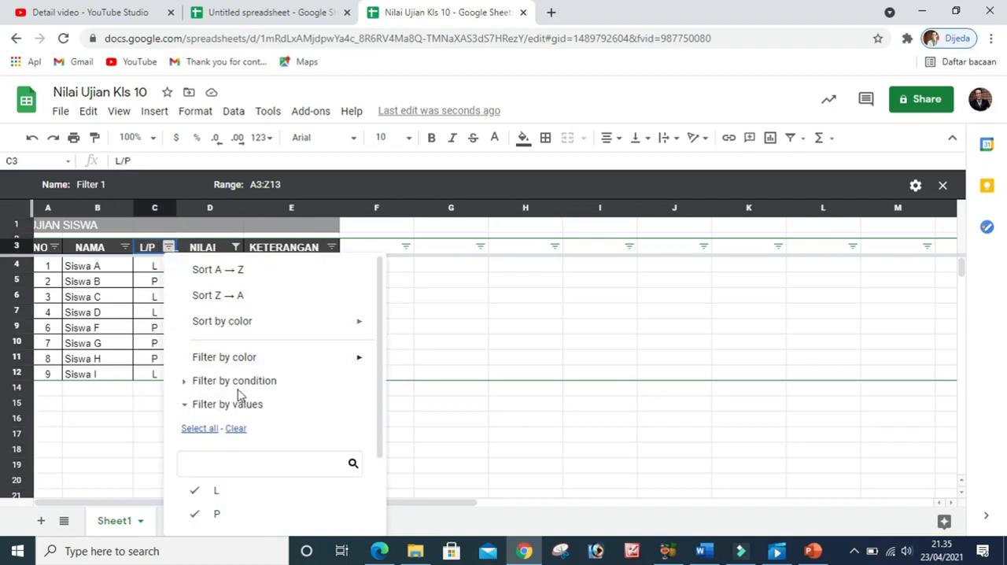
{"action": "scroll", "coordinate": [240, 401], "scroll_direction": "down", "scroll_amount": 2}
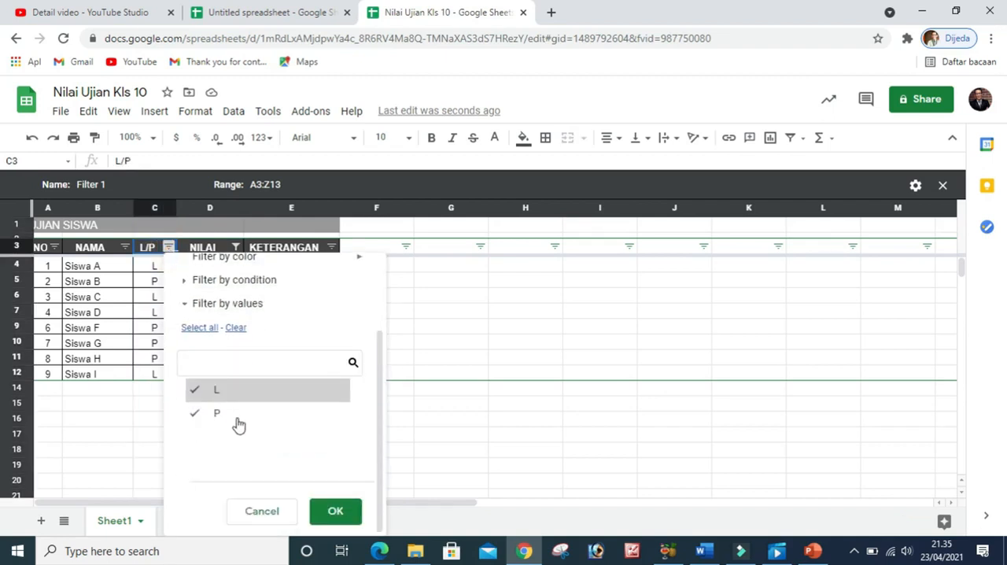
{"action": "left_click", "coordinate": [195, 416]}
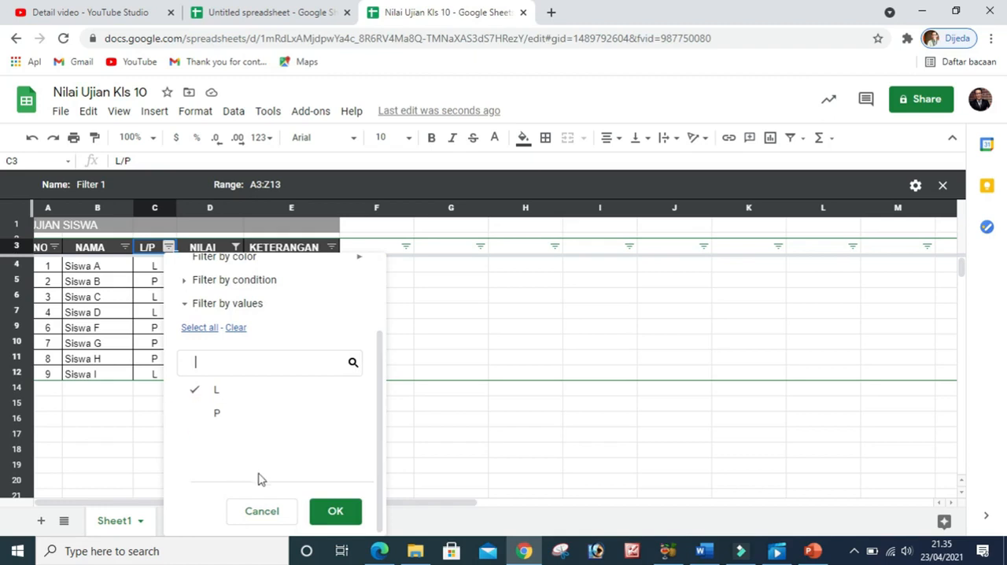
{"action": "left_click", "coordinate": [335, 512]}
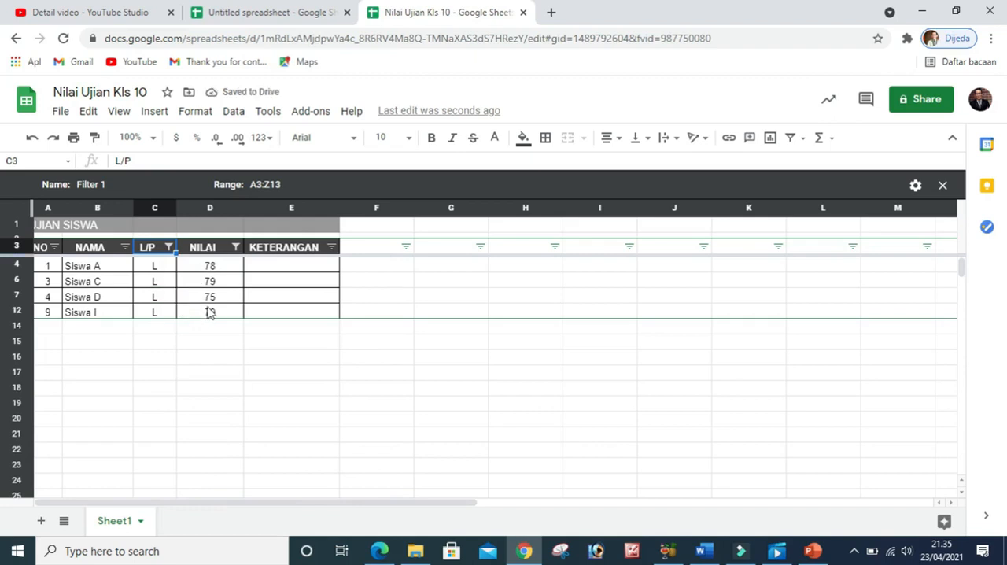
Include P again in the L/P column's value filter
{"action": "left_click", "coordinate": [169, 247]}
{"action": "left_click", "coordinate": [207, 513]}
{"action": "scroll", "coordinate": [283, 508], "scroll_direction": "down", "scroll_amount": 2}
{"action": "left_click", "coordinate": [333, 511]}
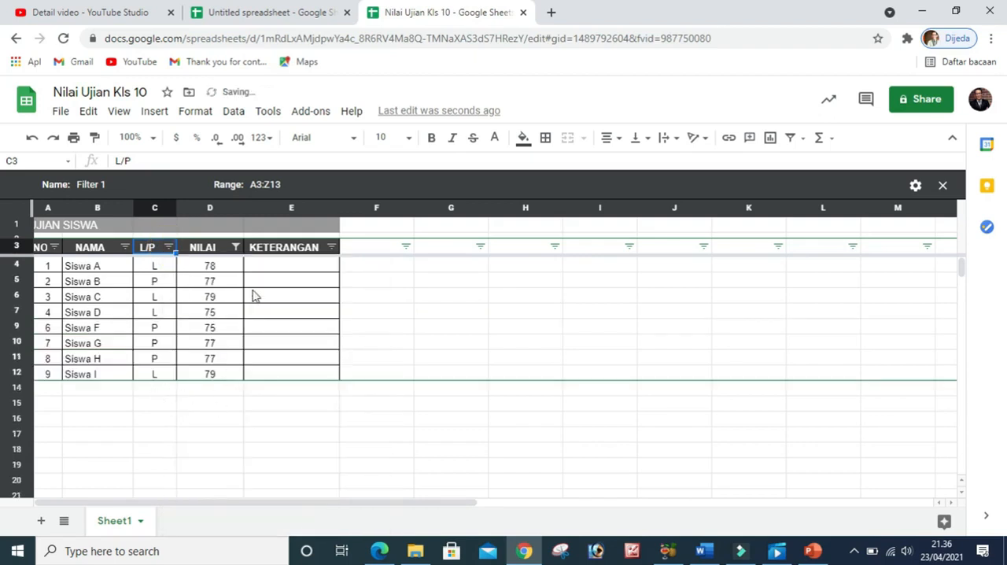
Open the NILAI column's filter options, review the value list and confirm it
{"action": "left_click", "coordinate": [236, 247]}
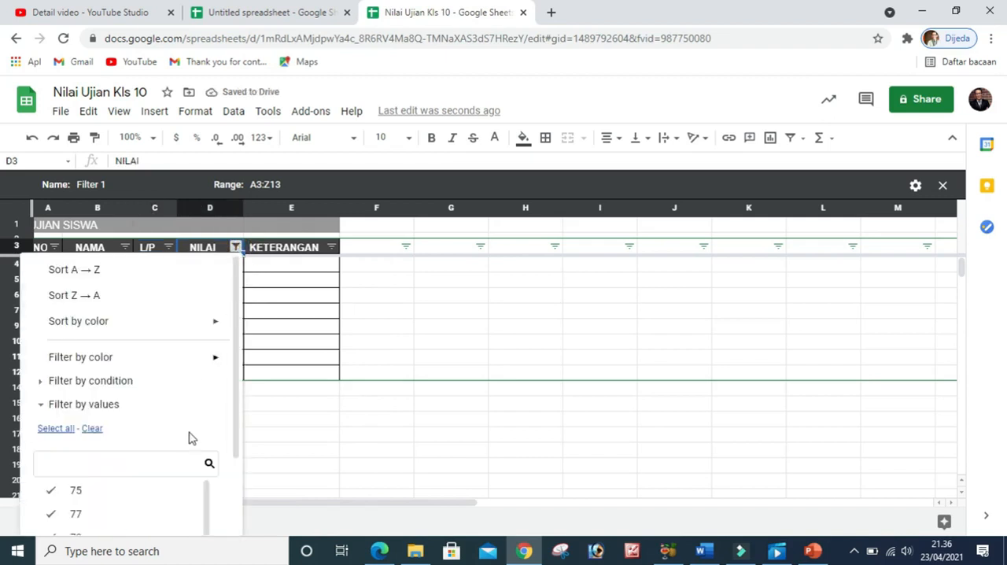
{"action": "scroll", "coordinate": [178, 444], "scroll_direction": "down", "scroll_amount": 4}
{"action": "left_click", "coordinate": [187, 516]}
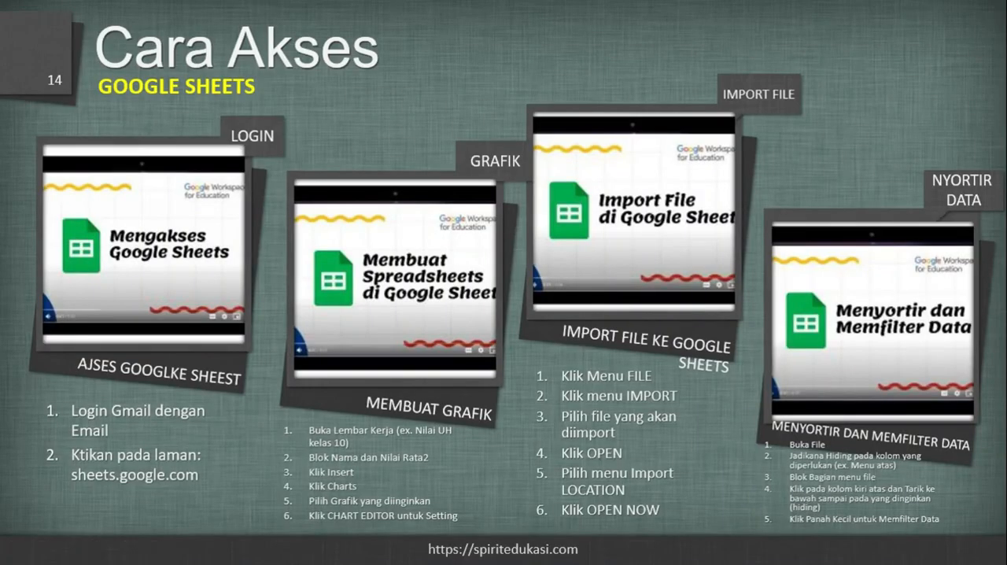
{"action": "key", "text": "Right"}
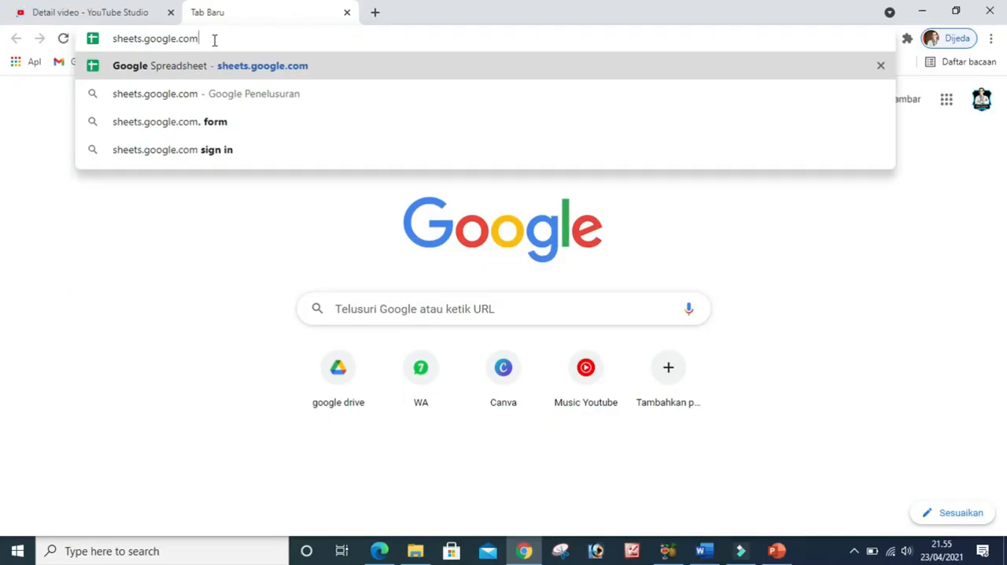
Create a blank spreadsheet at sheets.google.com and title it Nilai Kelas 10
{"action": "key", "text": "Return"}
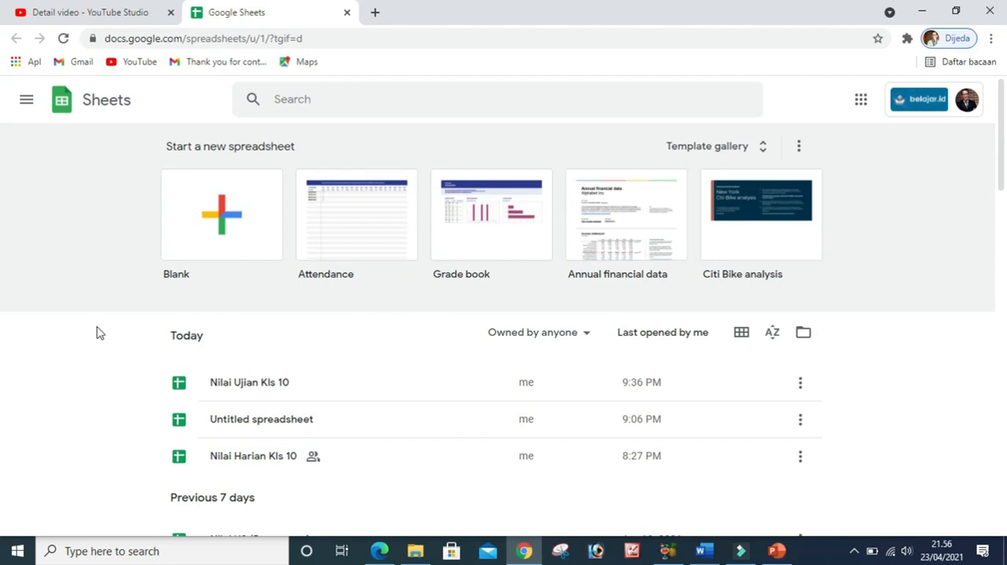
{"action": "left_click", "coordinate": [224, 208]}
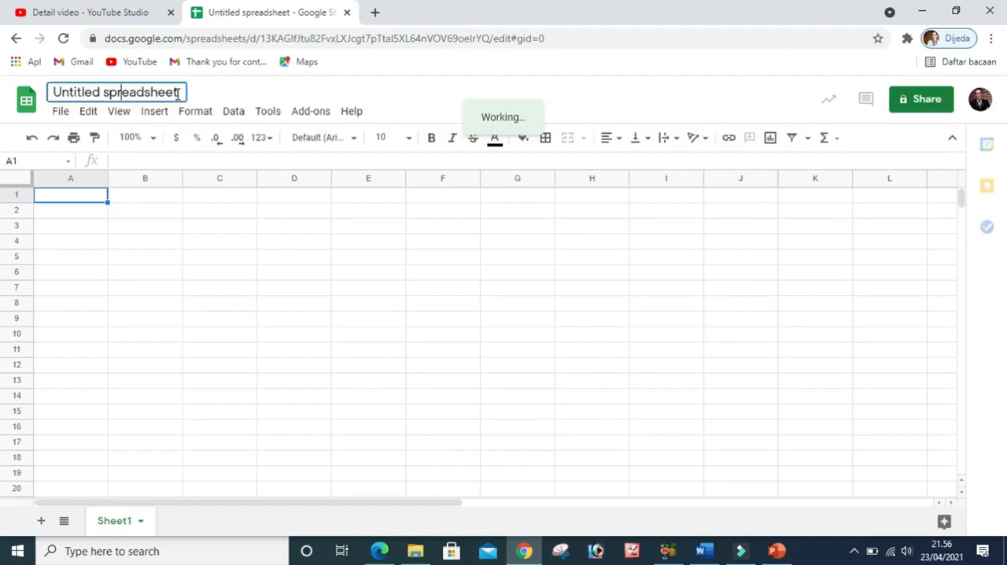
{"action": "left_click_drag", "start_coordinate": [175, 92], "coordinate": [49, 88]}
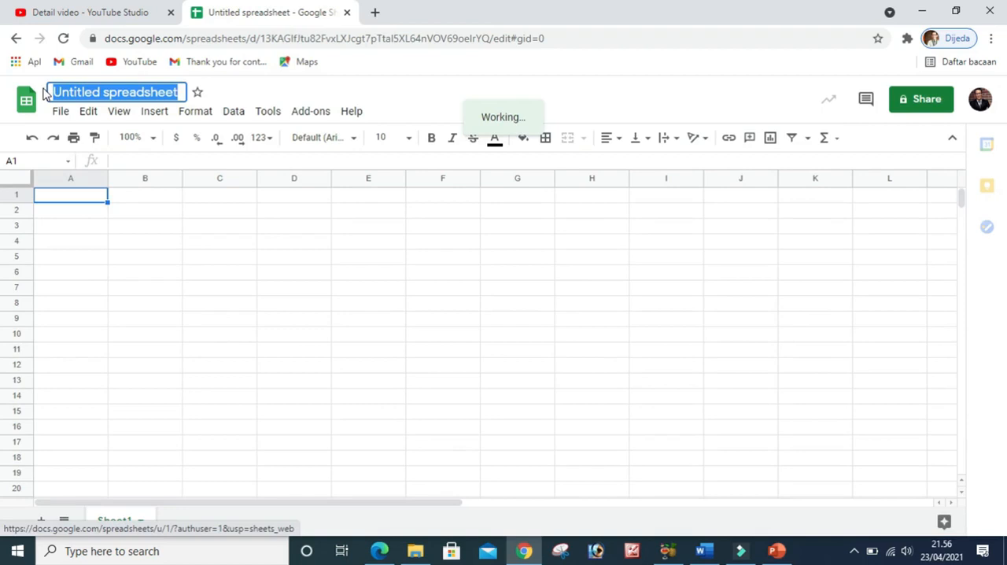
{"action": "type", "text": "Nilai Kelas 10"}
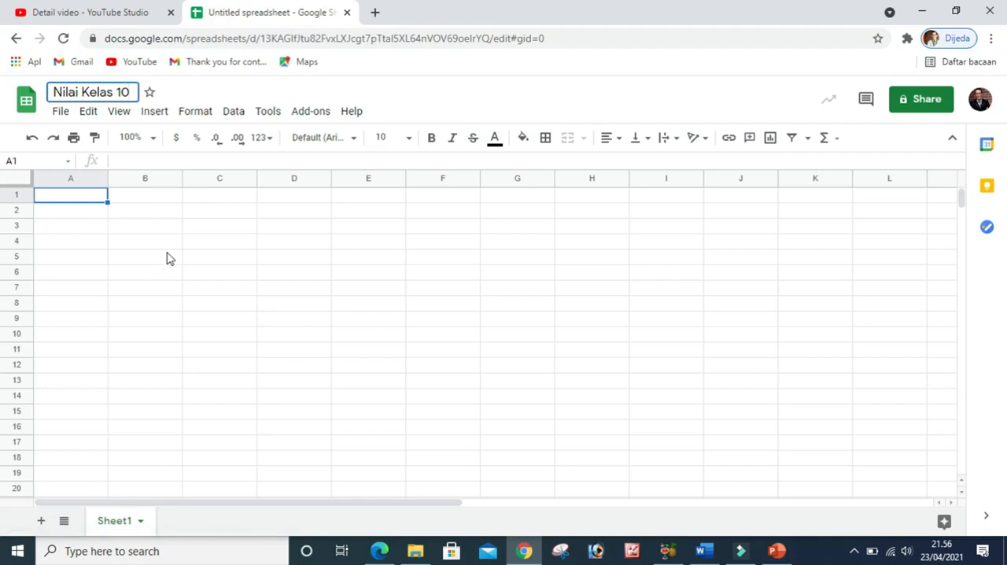
{"action": "key", "text": "Return"}
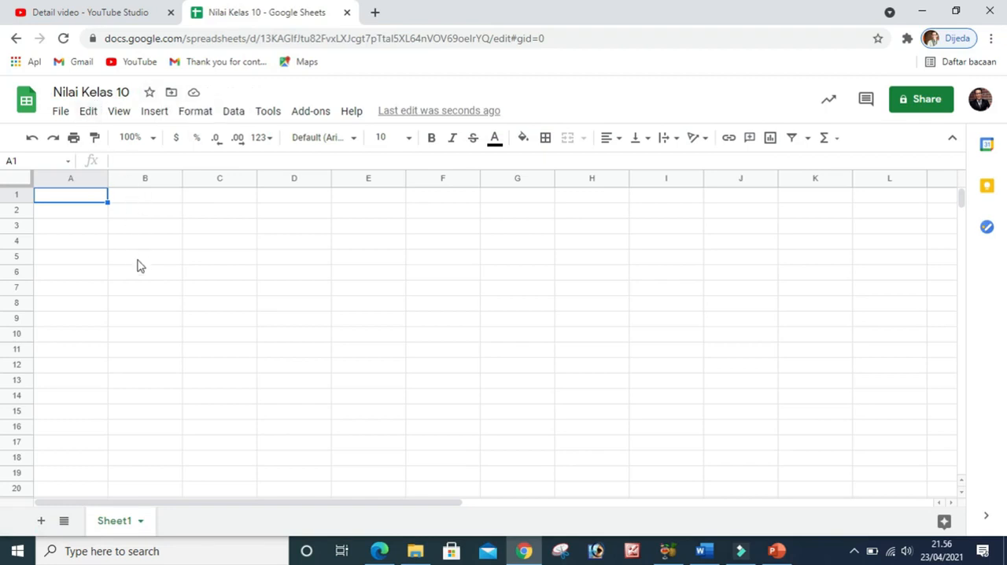
Add a second sheet to the spreadsheet and rename Sheet1 as Kelas 10 A
{"action": "scroll", "coordinate": [133, 387], "scroll_direction": "down", "scroll_amount": 3}
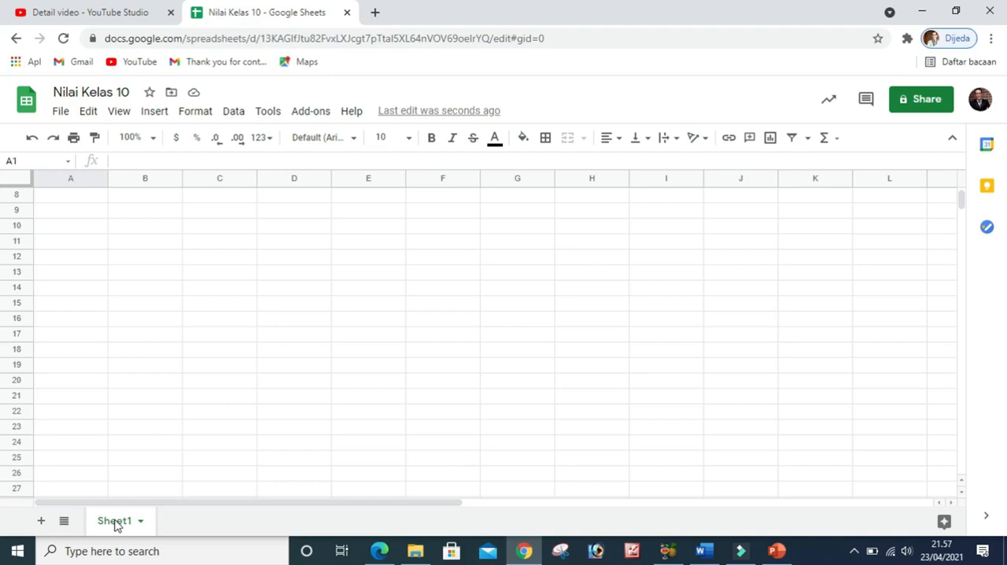
{"action": "left_click", "coordinate": [41, 521]}
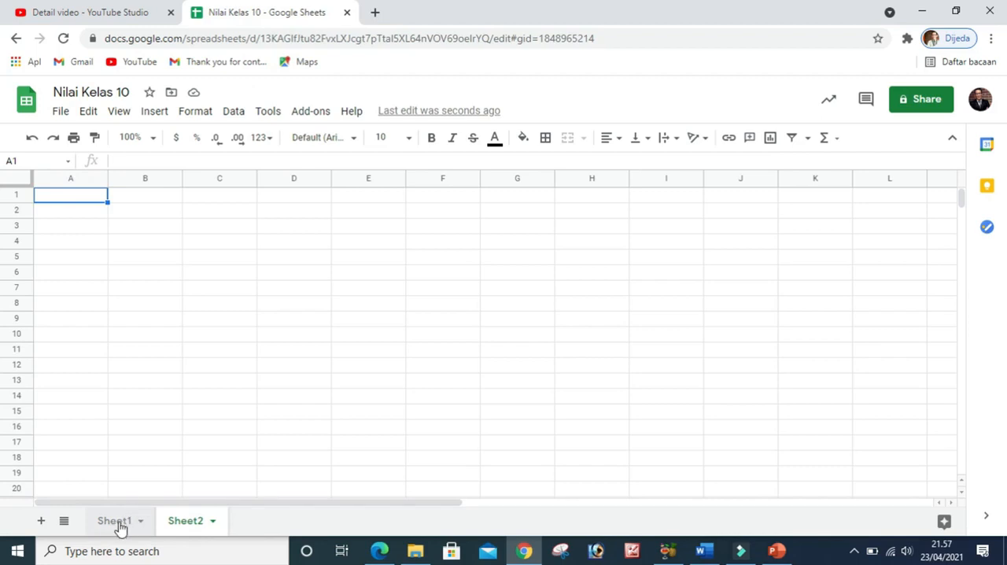
{"action": "double_click", "coordinate": [112, 520]}
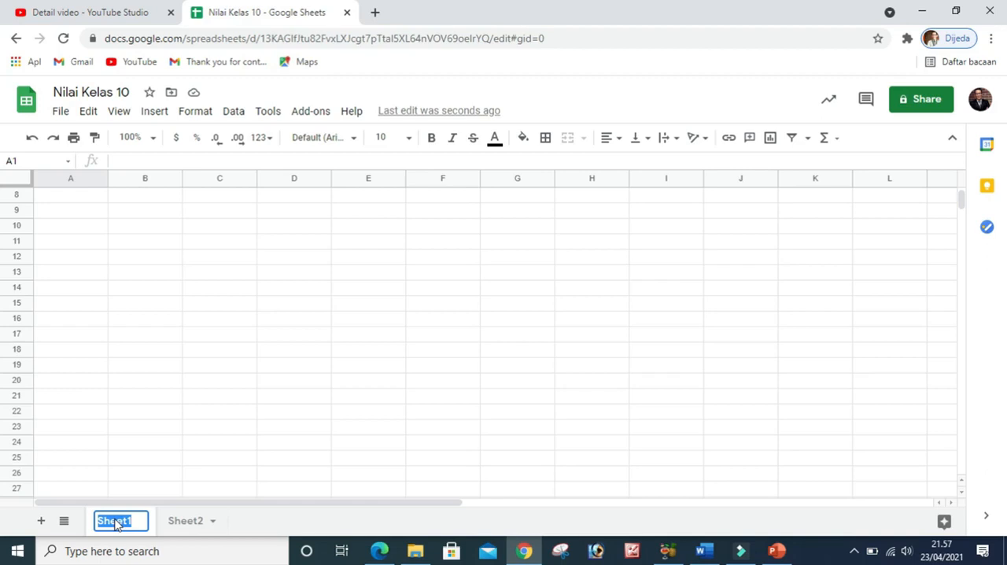
{"action": "type", "text": "Kelas 1"}
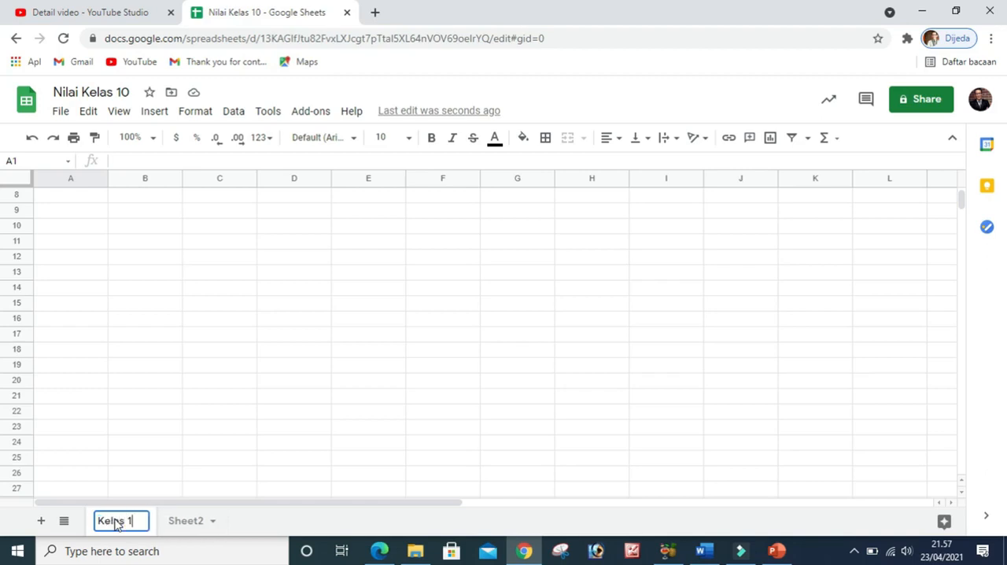
{"action": "type", "text": "0 A"}
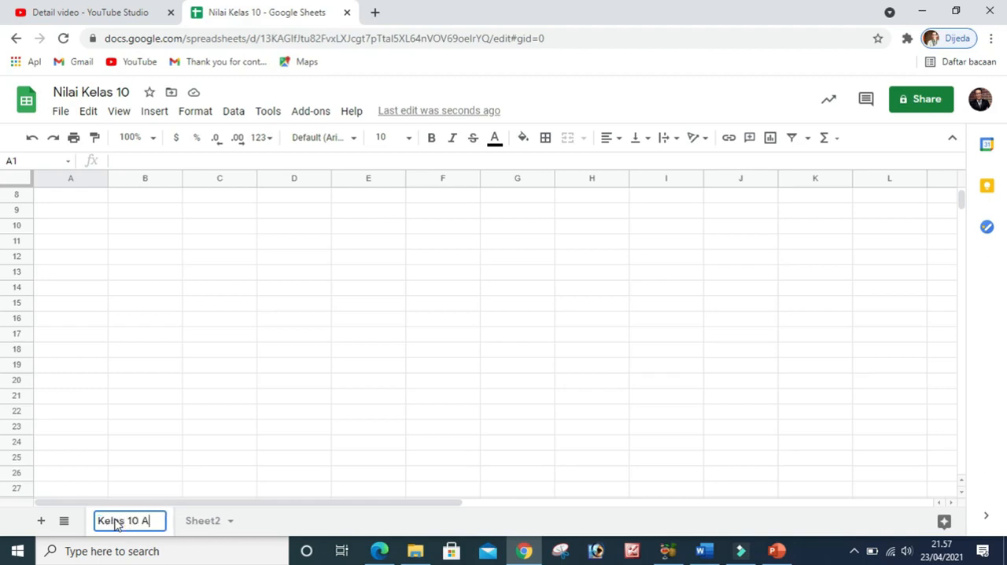
{"action": "left_click", "coordinate": [176, 484]}
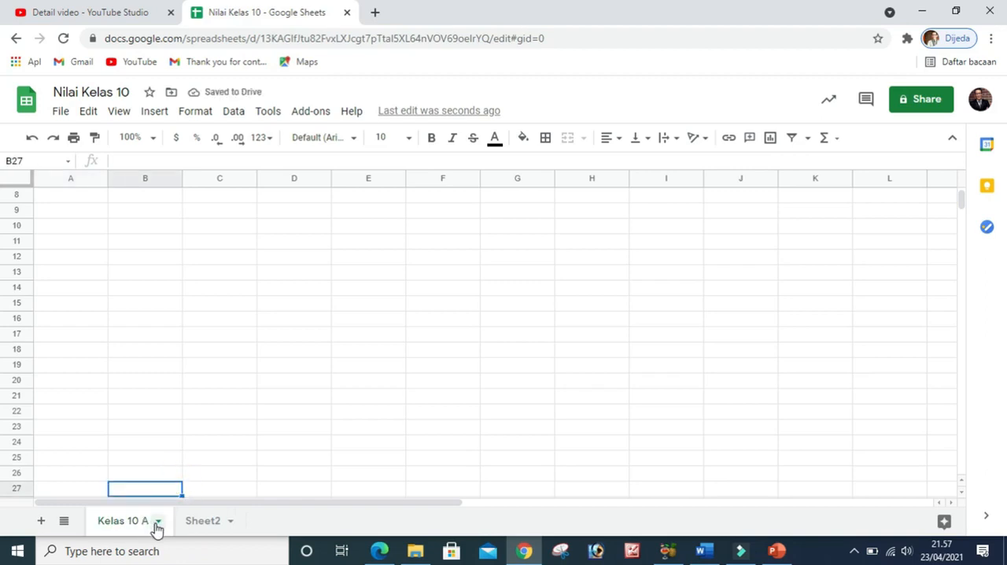
Set the tab color of the Kelas 10 A sheet to blue
{"action": "left_click", "coordinate": [156, 522]}
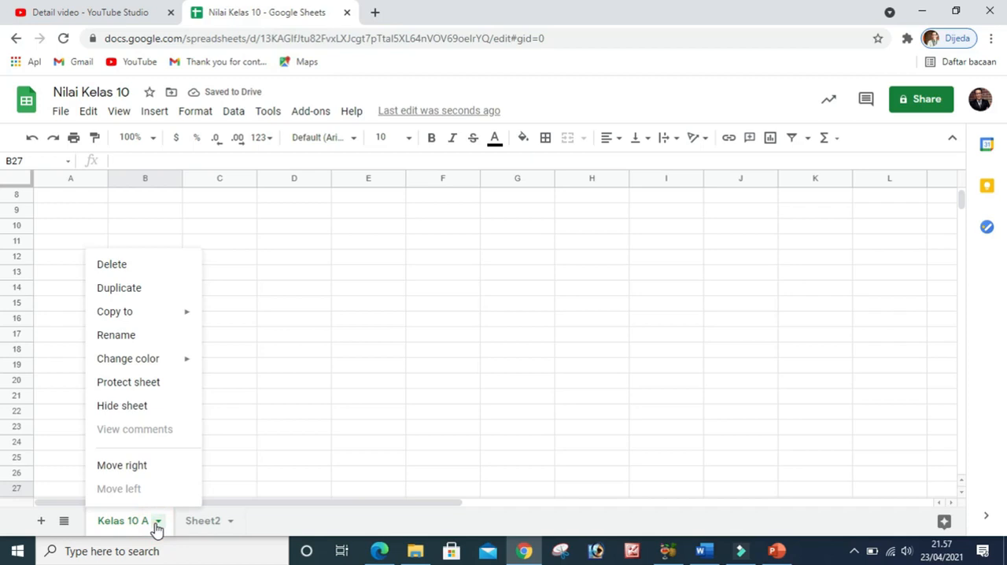
{"action": "left_click", "coordinate": [156, 522]}
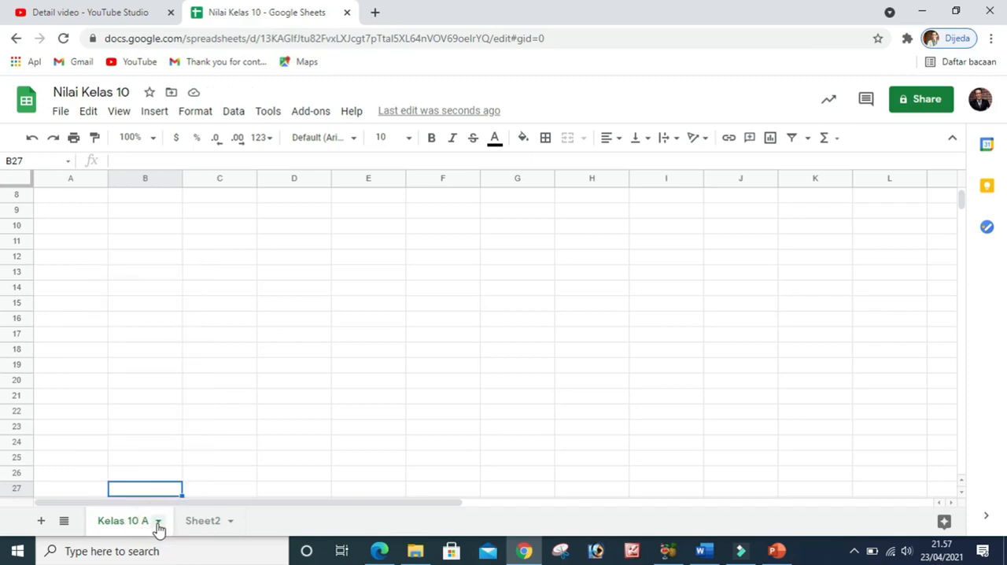
{"action": "left_click", "coordinate": [158, 523]}
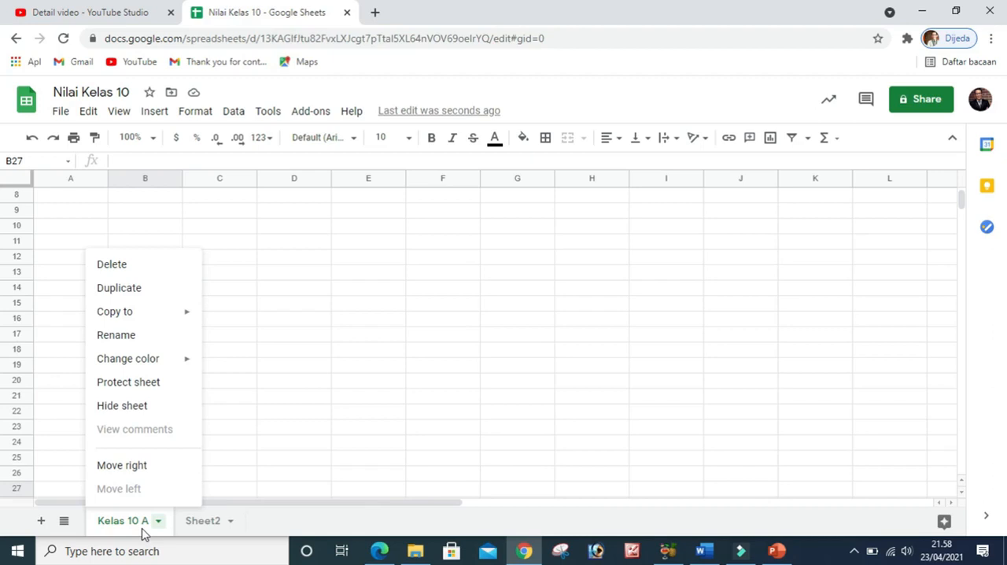
{"action": "mouse_move", "coordinate": [189, 318]}
{"action": "mouse_move", "coordinate": [136, 368]}
{"action": "mouse_move", "coordinate": [184, 368]}
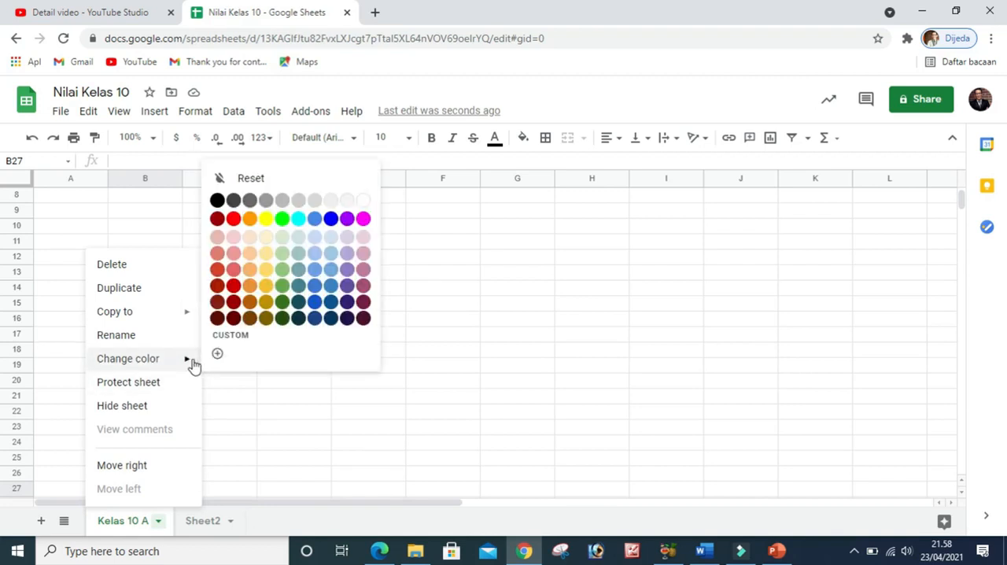
{"action": "left_click", "coordinate": [330, 218]}
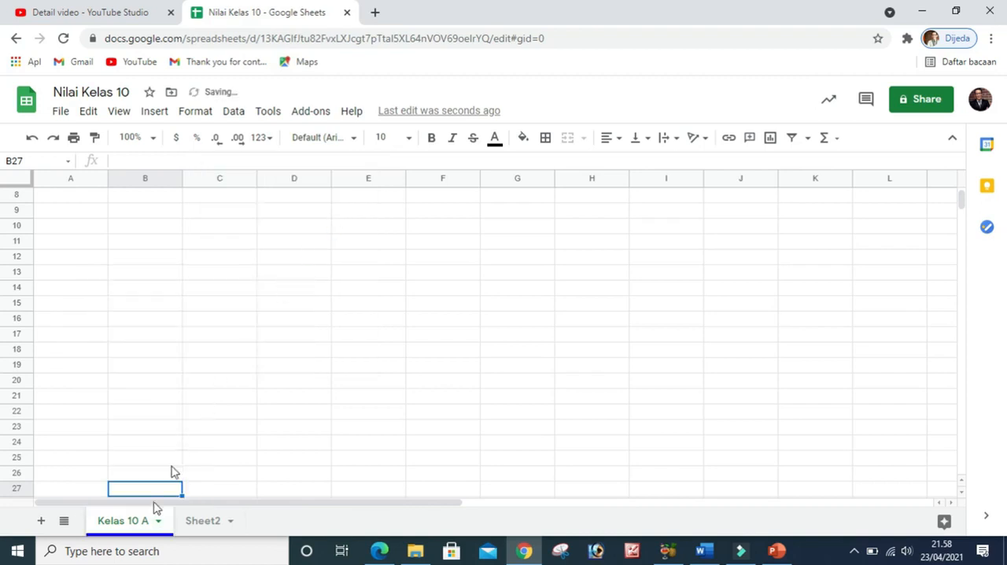
{"action": "left_click", "coordinate": [223, 459]}
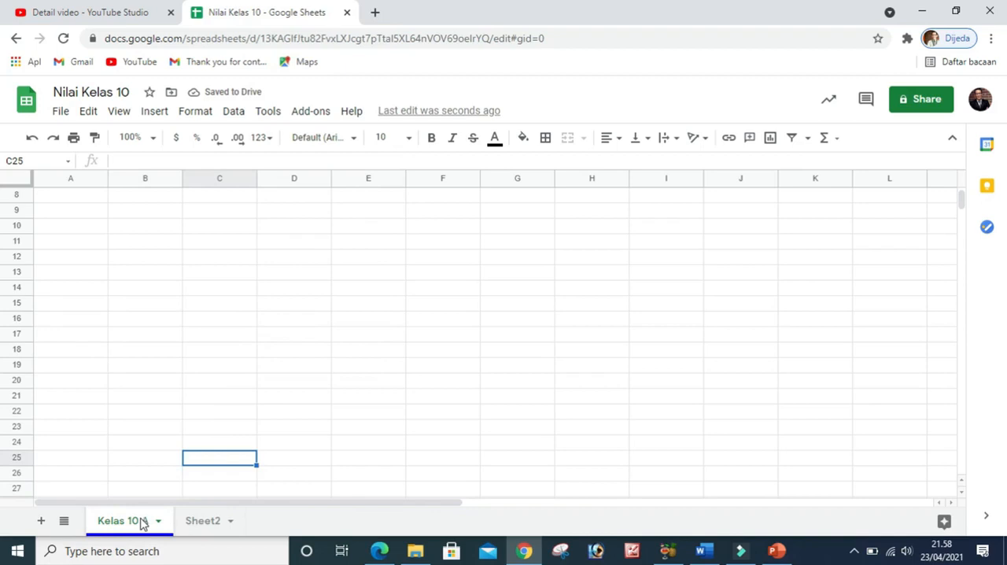
Rename Sheet2 as Kelas 10 B
{"action": "left_click", "coordinate": [157, 521]}
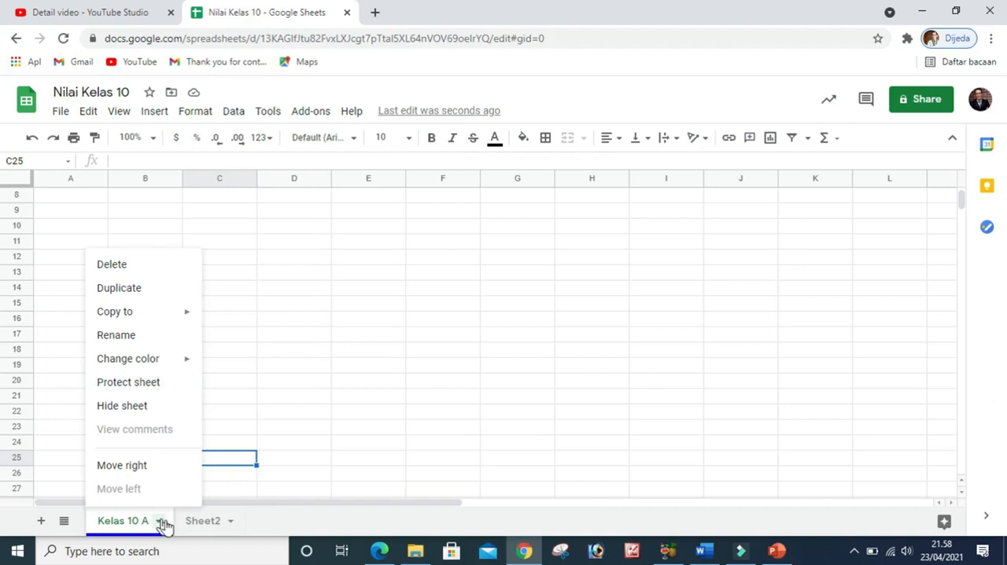
{"action": "left_click", "coordinate": [206, 523]}
{"action": "left_click", "coordinate": [231, 523]}
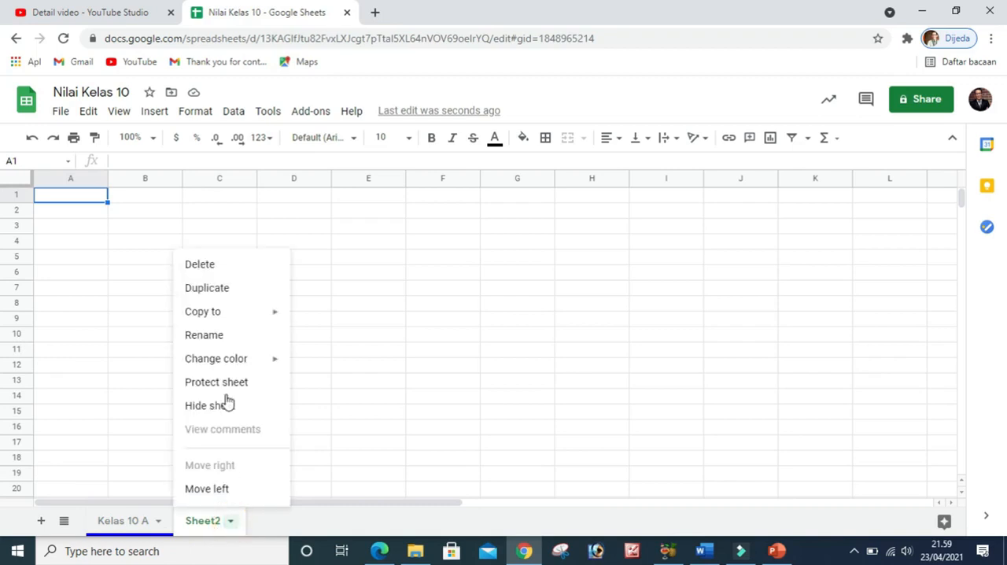
{"action": "left_click", "coordinate": [204, 335]}
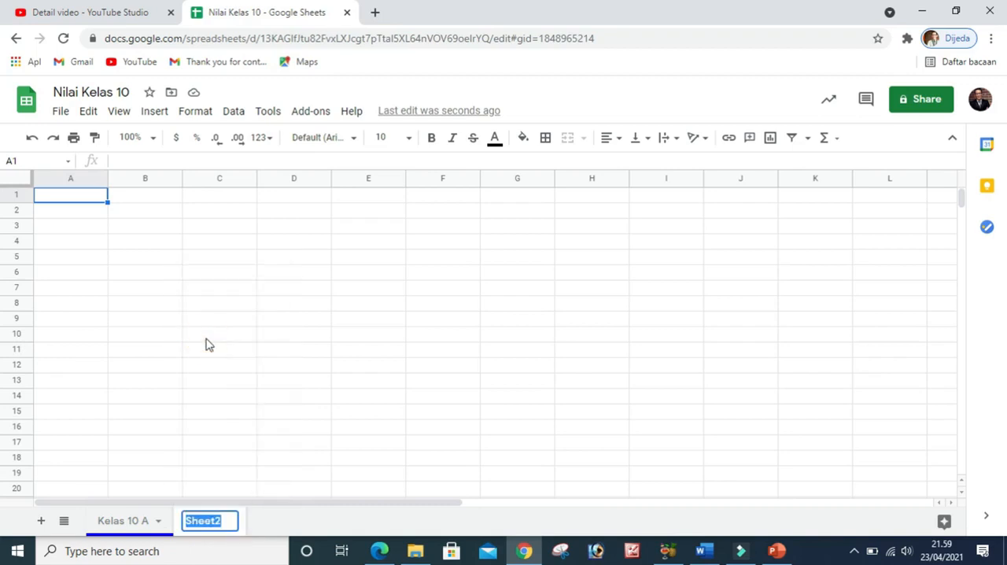
{"action": "type", "text": "K"}
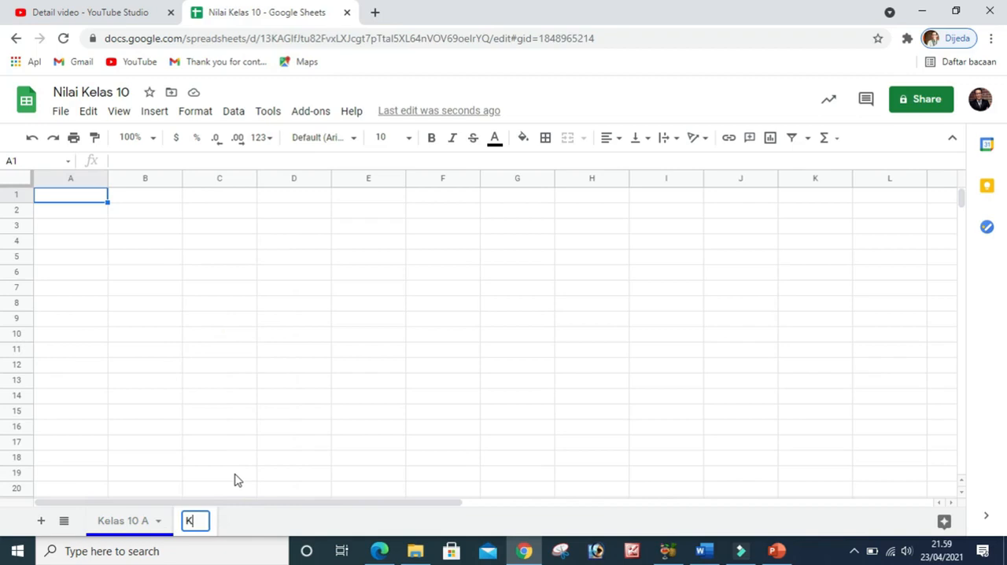
{"action": "type", "text": "elas 10 B"}
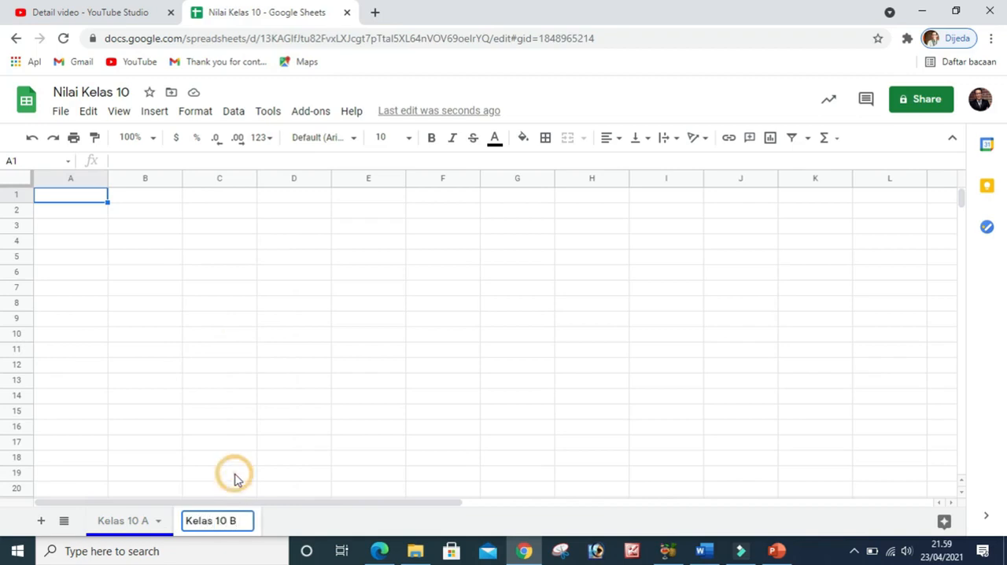
{"action": "left_click", "coordinate": [233, 475]}
Set the tab color of the Kelas 10 B sheet to red
{"action": "left_click", "coordinate": [246, 522]}
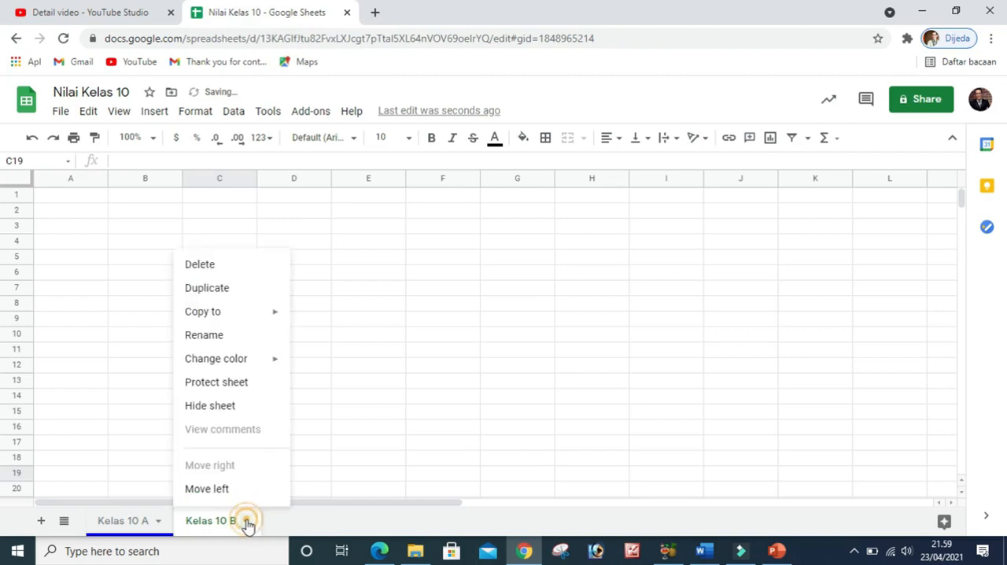
{"action": "mouse_move", "coordinate": [221, 367]}
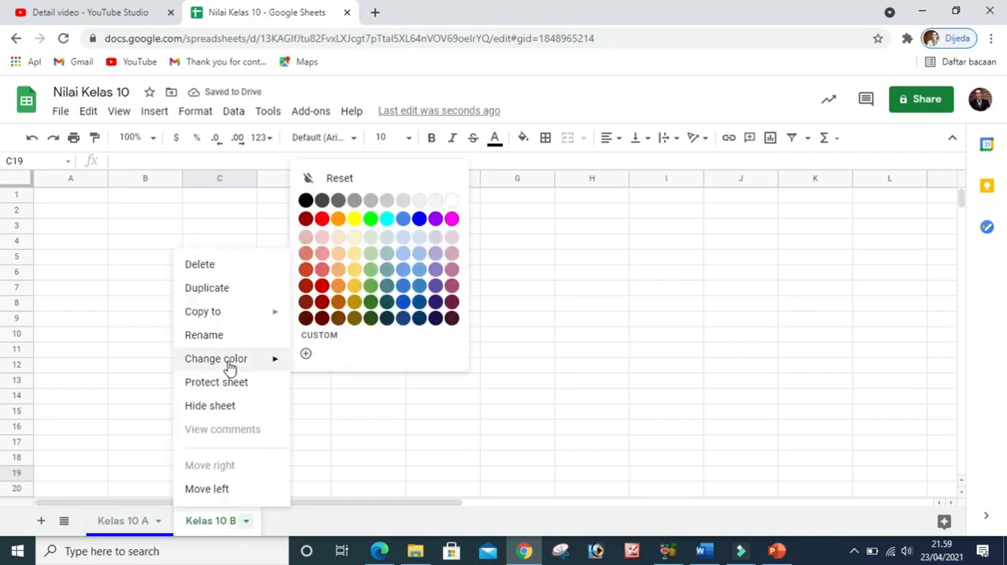
{"action": "left_click", "coordinate": [323, 221]}
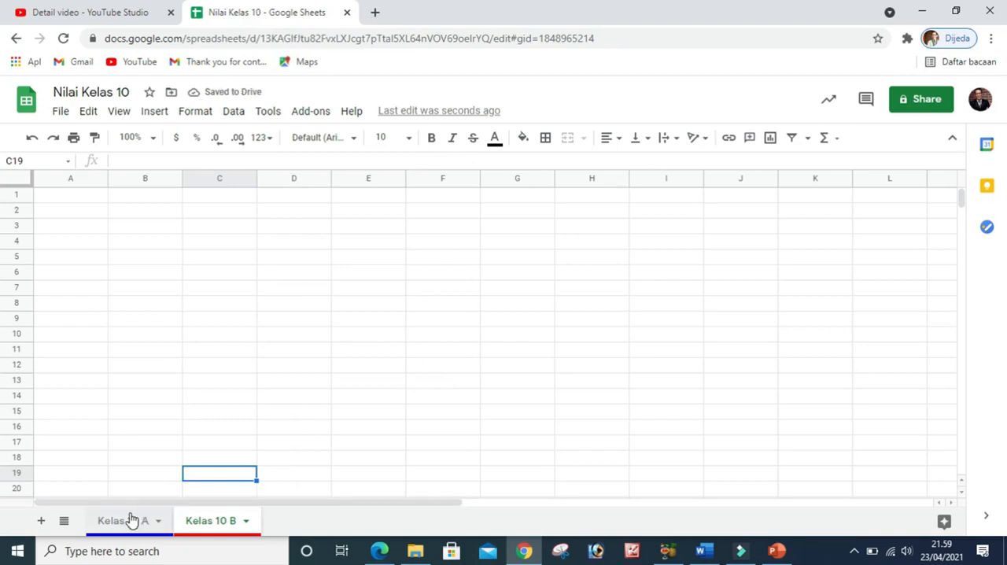
View the list of all sheets in the spreadsheet and close it
{"action": "left_click", "coordinate": [65, 522]}
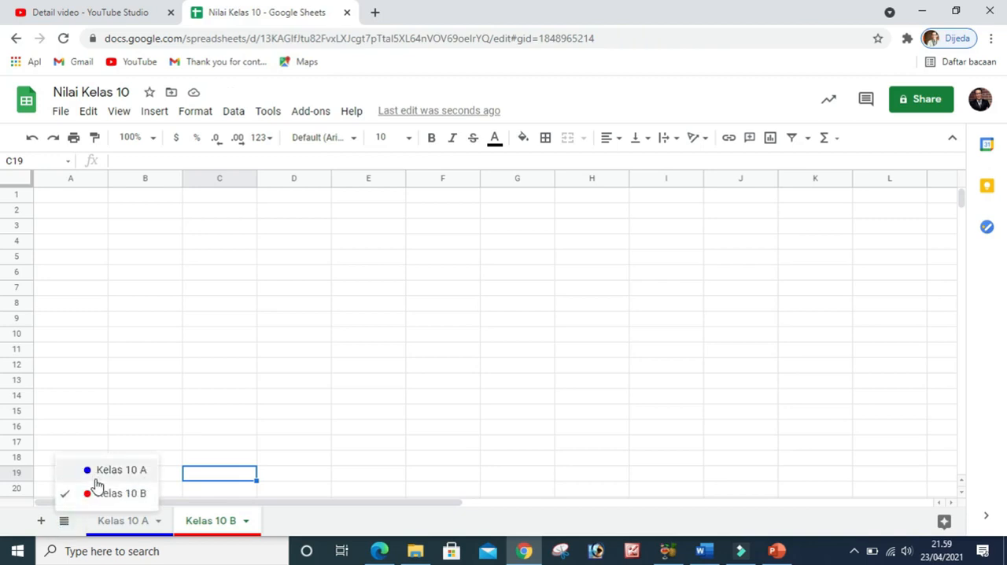
{"action": "left_click", "coordinate": [65, 522]}
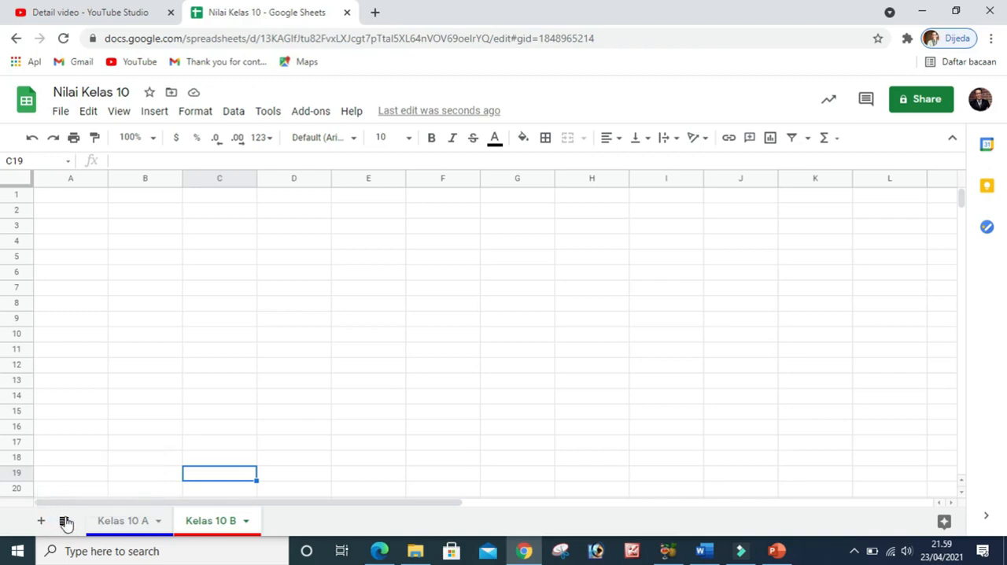
{"action": "left_click", "coordinate": [192, 338]}
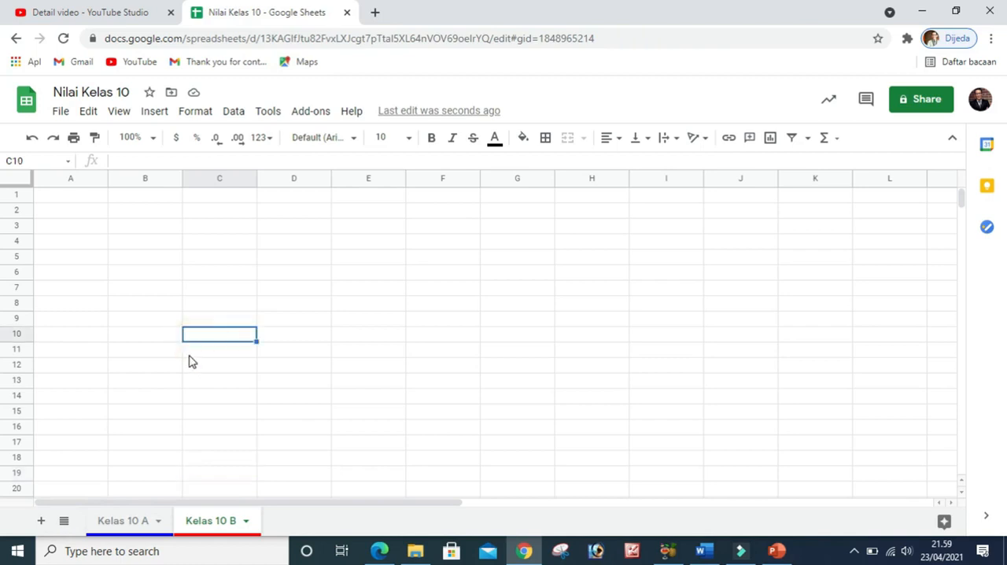
{"action": "scroll", "coordinate": [164, 384], "scroll_direction": "down", "scroll_amount": 1}
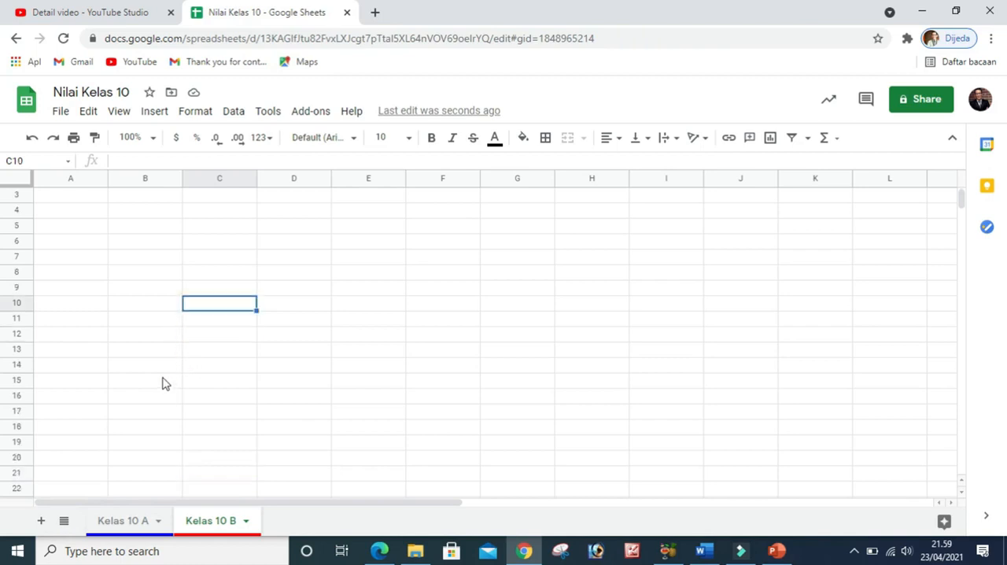
{"action": "left_click", "coordinate": [105, 259]}
{"action": "scroll", "coordinate": [112, 250], "scroll_direction": "up", "scroll_amount": 1}
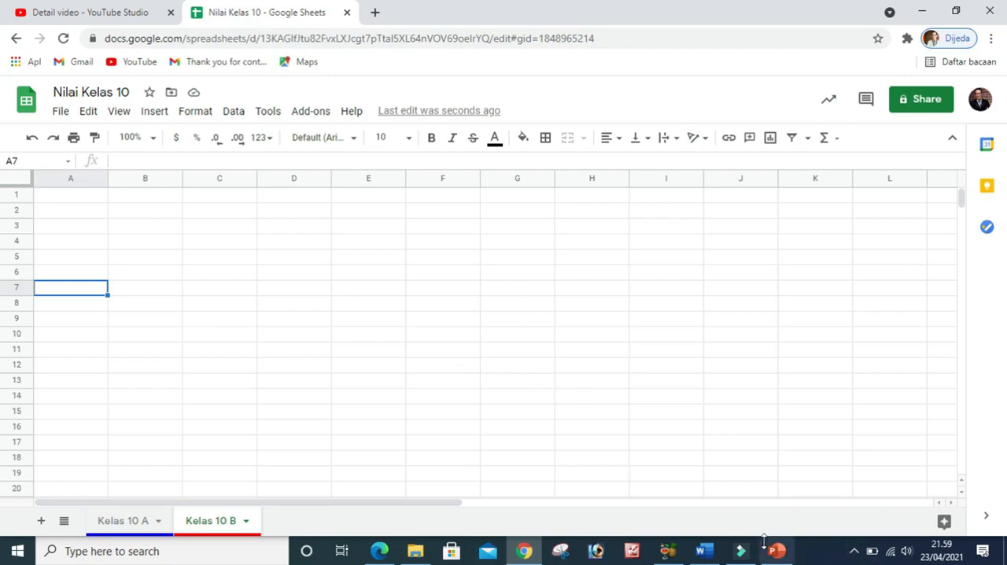
Switch to the PowerPoint slide show about accessing Google Sheets
{"action": "left_click", "coordinate": [789, 559]}
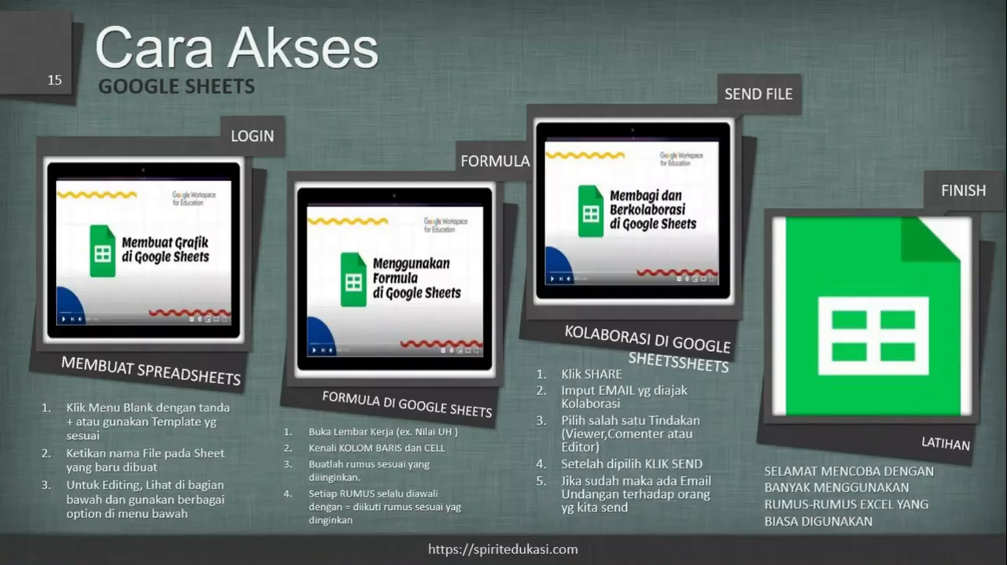
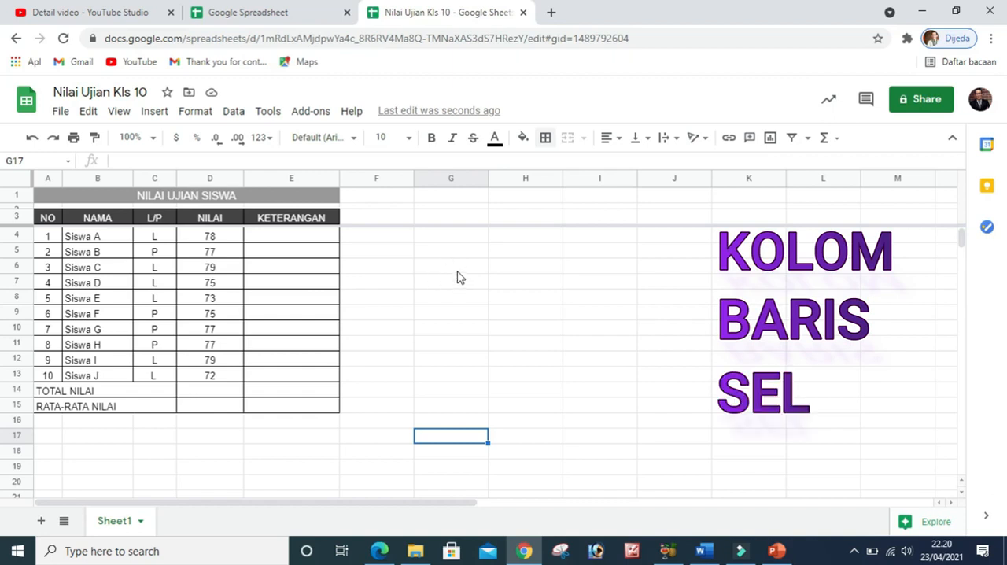
Select all cells of the Nilai Ujian Kls 10 sheet to show its columns and rows, and clear the selection
{"action": "left_click", "coordinate": [14, 181]}
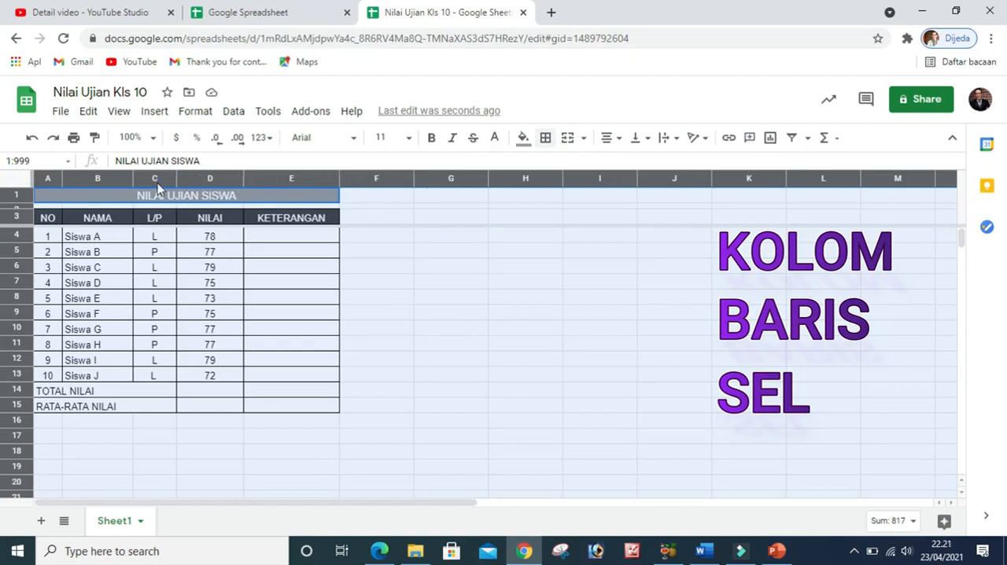
{"action": "left_click", "coordinate": [419, 252]}
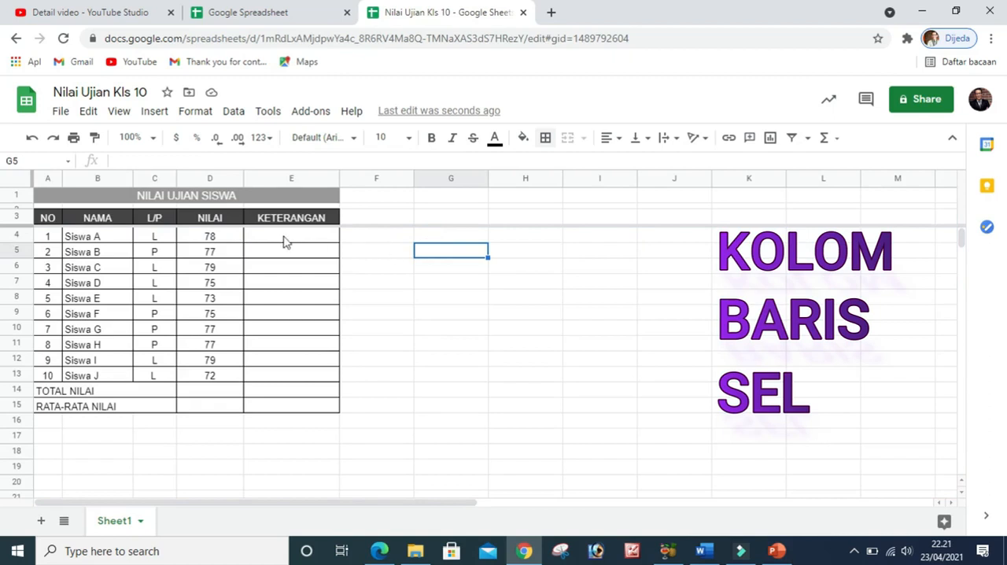
{"action": "left_click", "coordinate": [14, 181]}
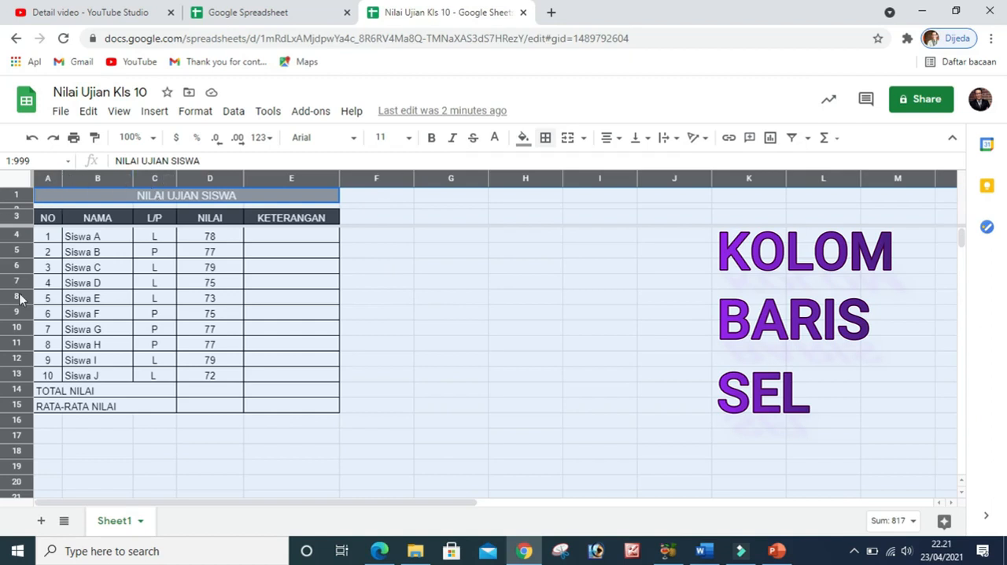
{"action": "left_click", "coordinate": [379, 285]}
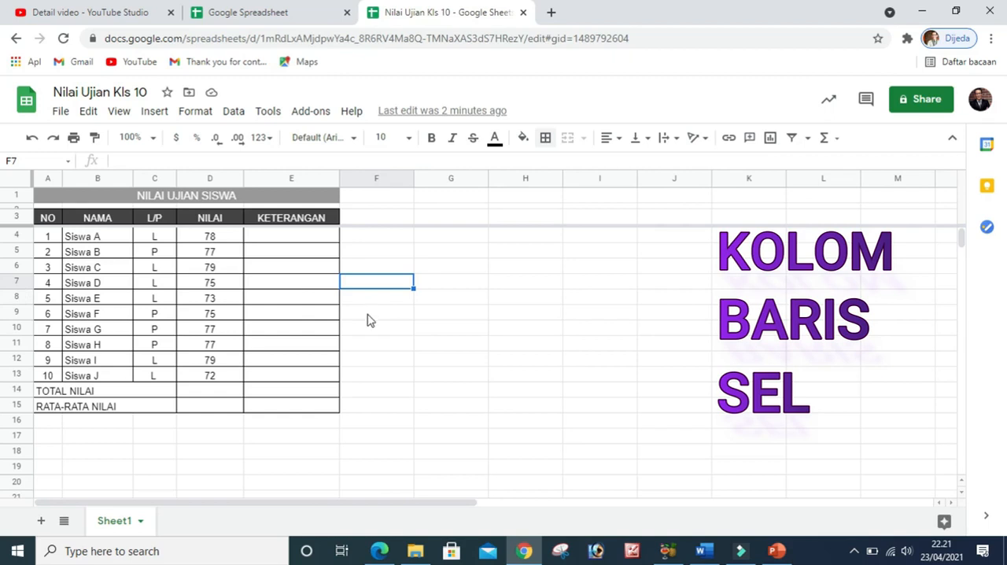
{"action": "left_click", "coordinate": [454, 318]}
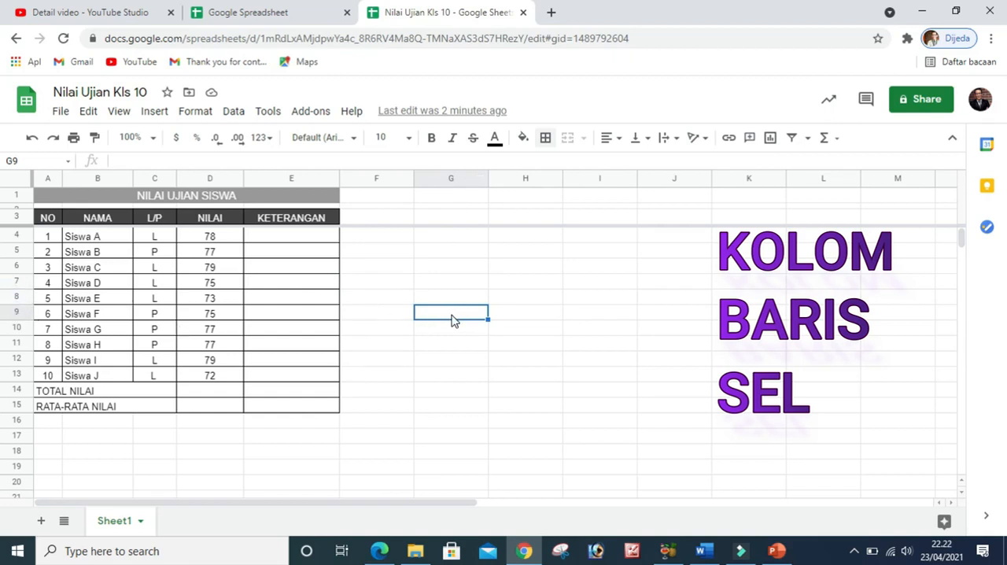
{"action": "left_click", "coordinate": [439, 346]}
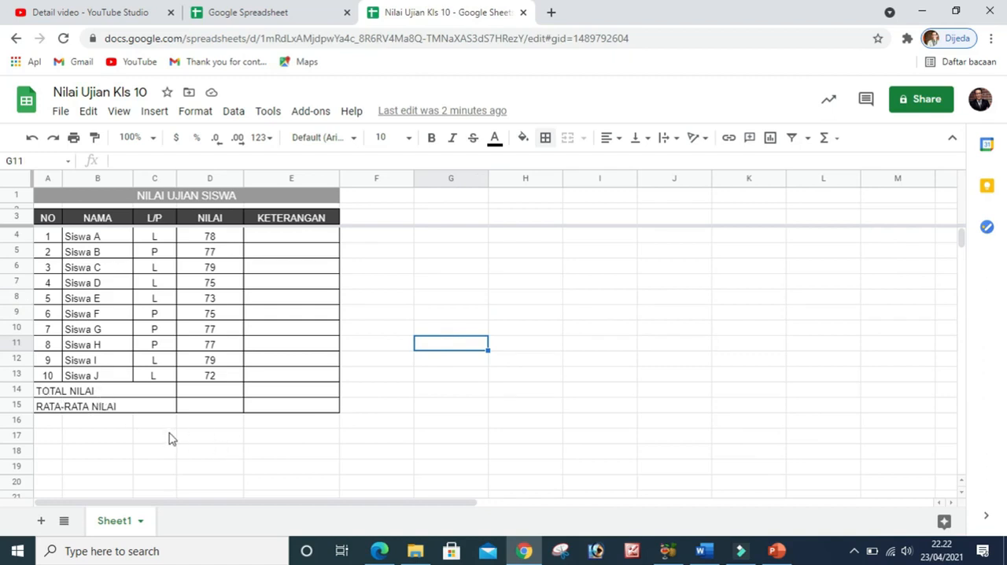
Enter the formula =sum(D4:D13) in cell D14 of the TOTAL NILAI row
{"action": "left_click", "coordinate": [211, 396]}
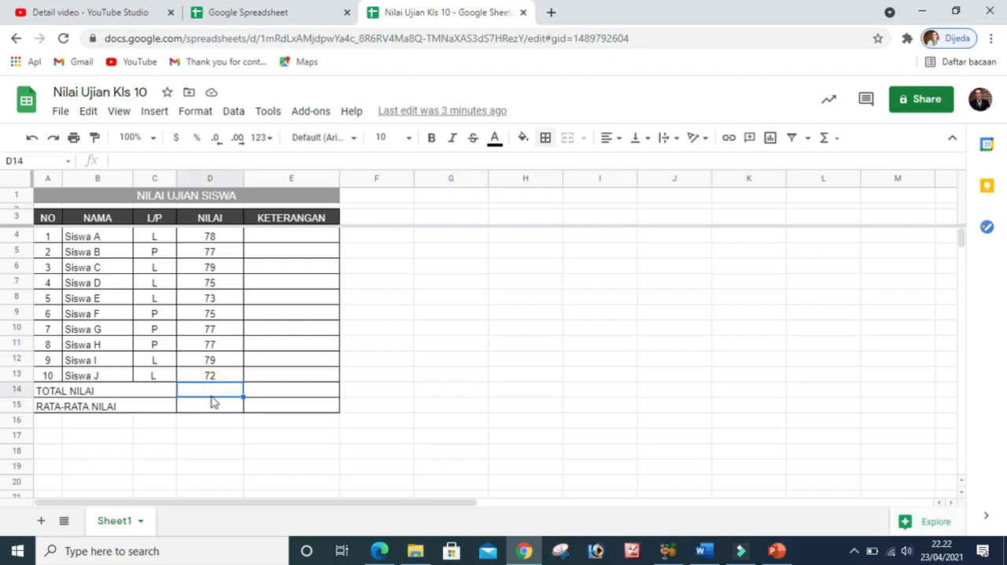
{"action": "left_click", "coordinate": [119, 159]}
{"action": "type", "text": "="}
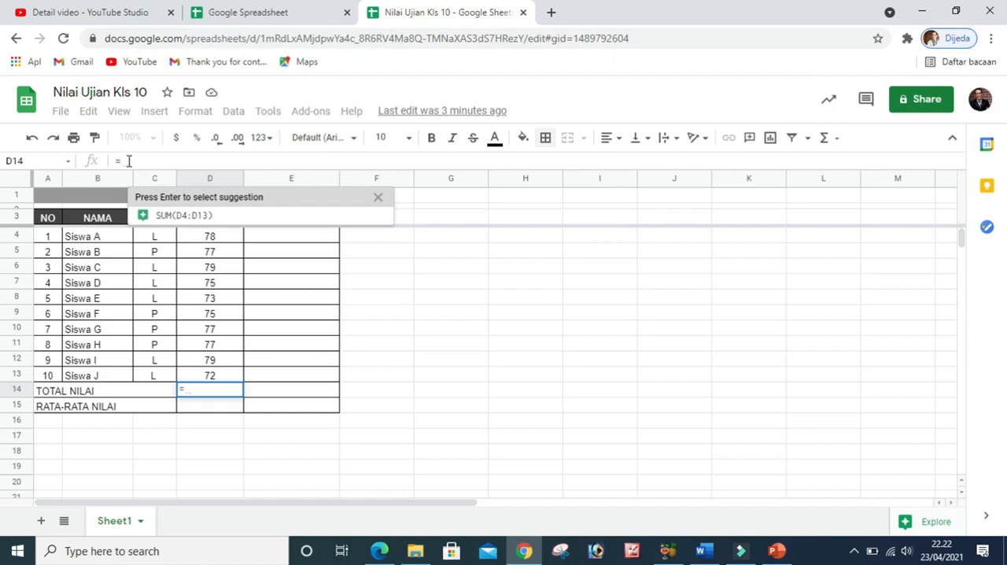
{"action": "type", "text": "sum"}
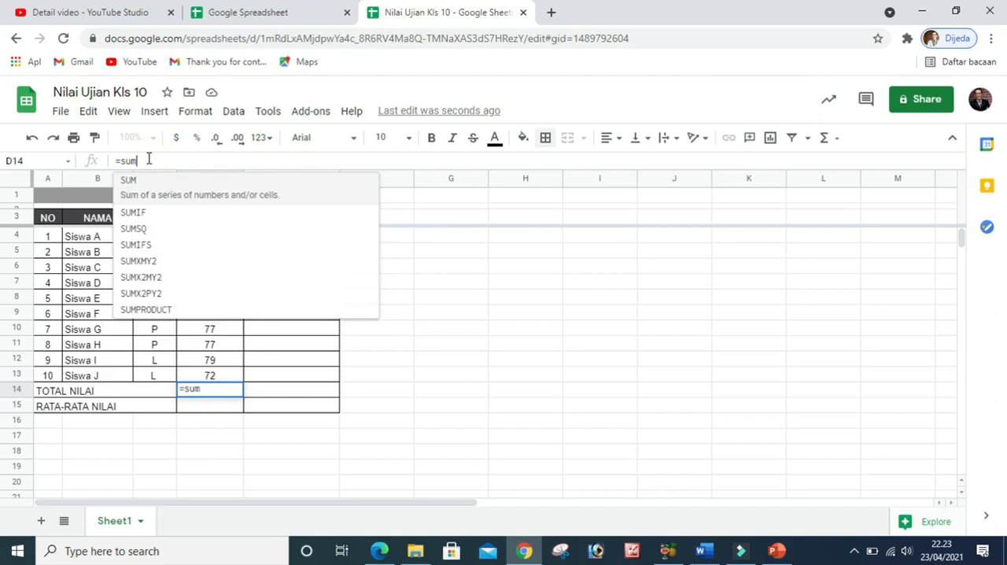
{"action": "type", "text": "("}
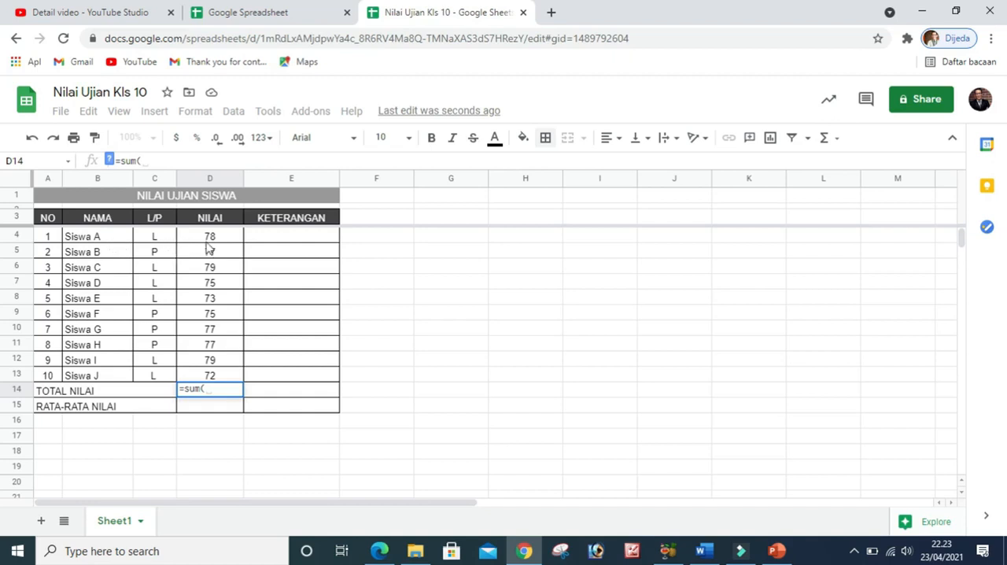
{"action": "left_click", "coordinate": [209, 240]}
{"action": "key", "text": "ctrl+shift+Down"}
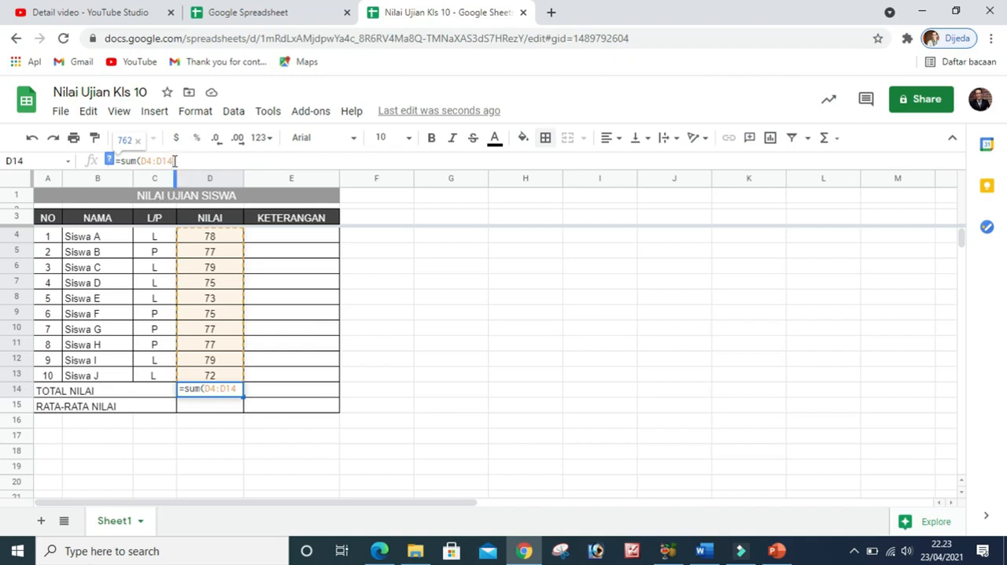
{"action": "key", "text": "BackSpace"}
{"action": "type", "text": "3)"}
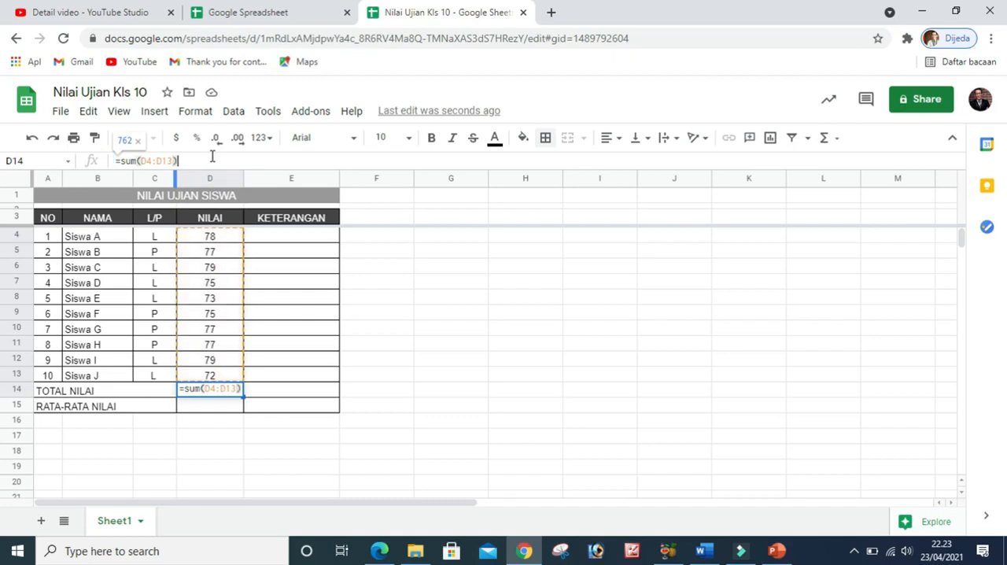
{"action": "key", "text": "Return"}
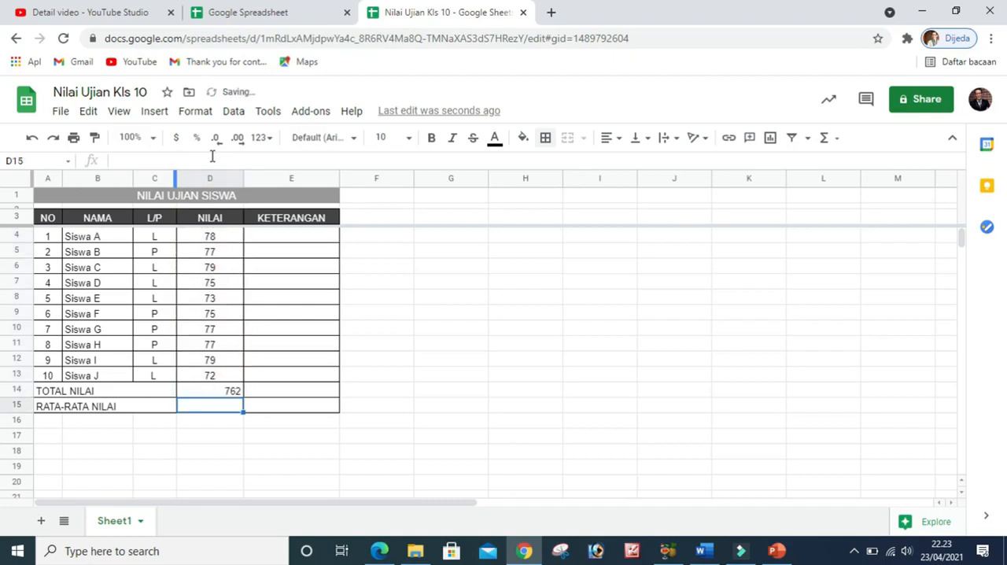
Center the TOTAL NILAI result in cell D14 horizontally
{"action": "left_click", "coordinate": [216, 393]}
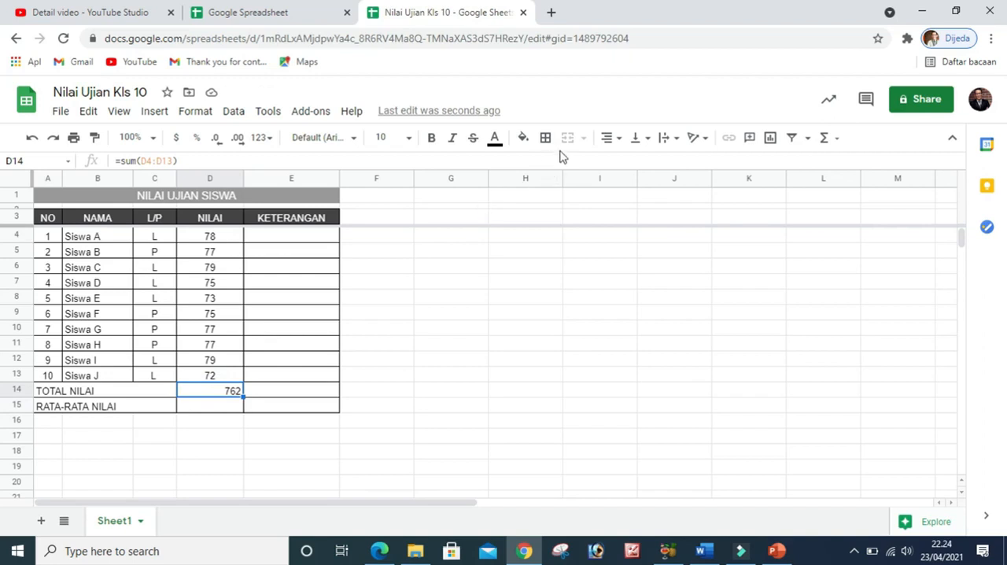
{"action": "left_click", "coordinate": [617, 139]}
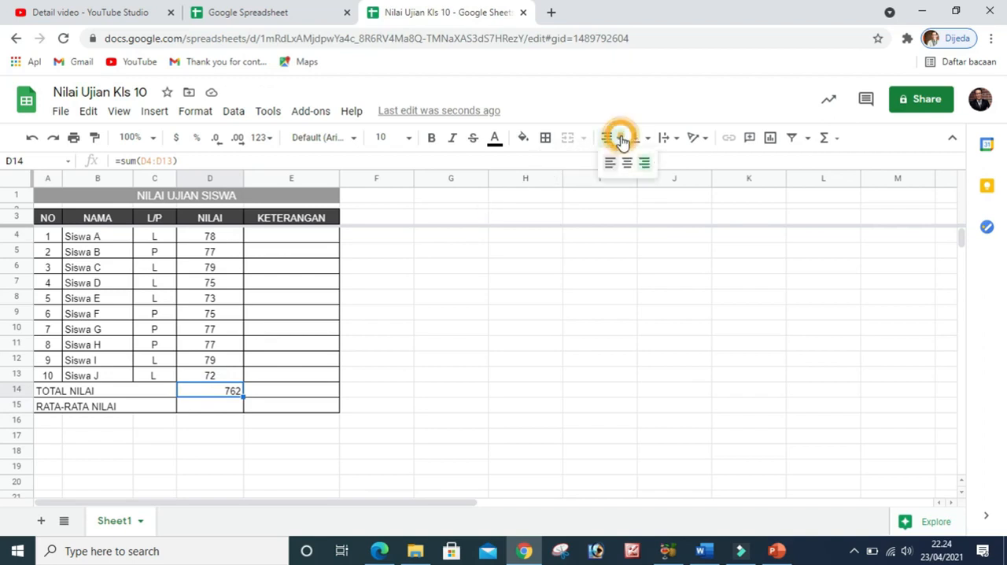
{"action": "left_click", "coordinate": [627, 163]}
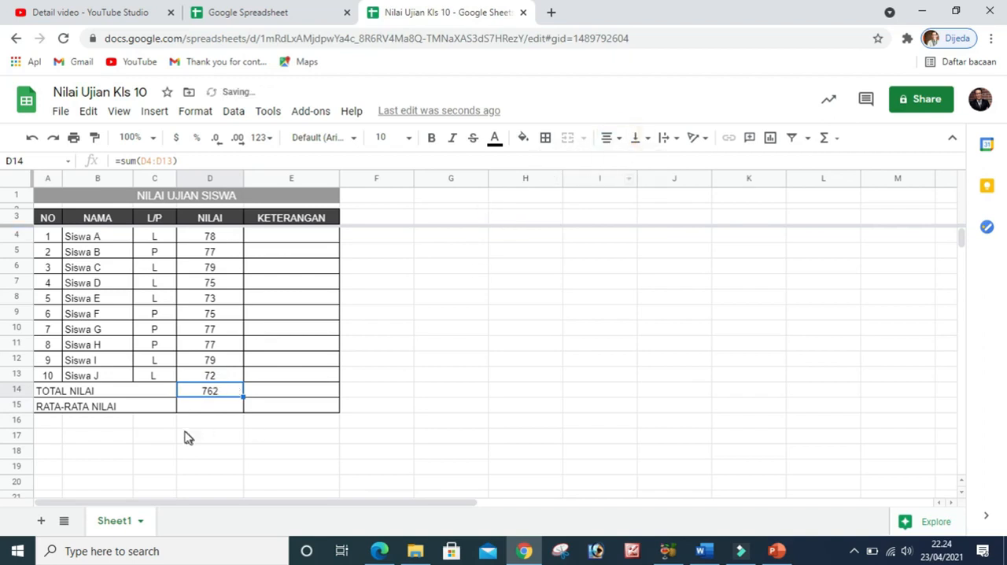
Enter the formula =AVERAGE(D4:D13) in cell D15 of the RATA-RATA NILAI row
{"action": "left_click", "coordinate": [211, 407]}
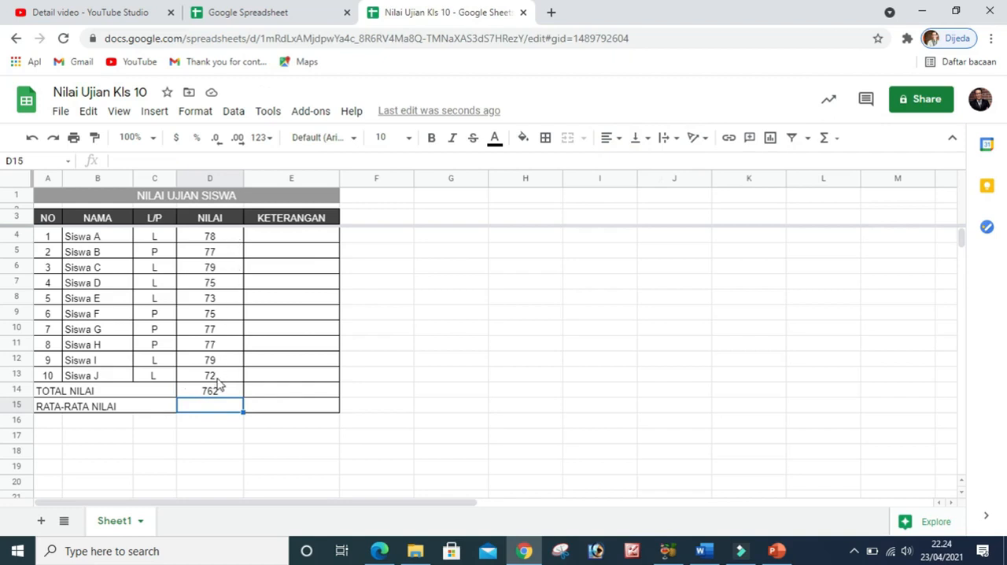
{"action": "left_click", "coordinate": [214, 424]}
{"action": "left_click", "coordinate": [215, 405]}
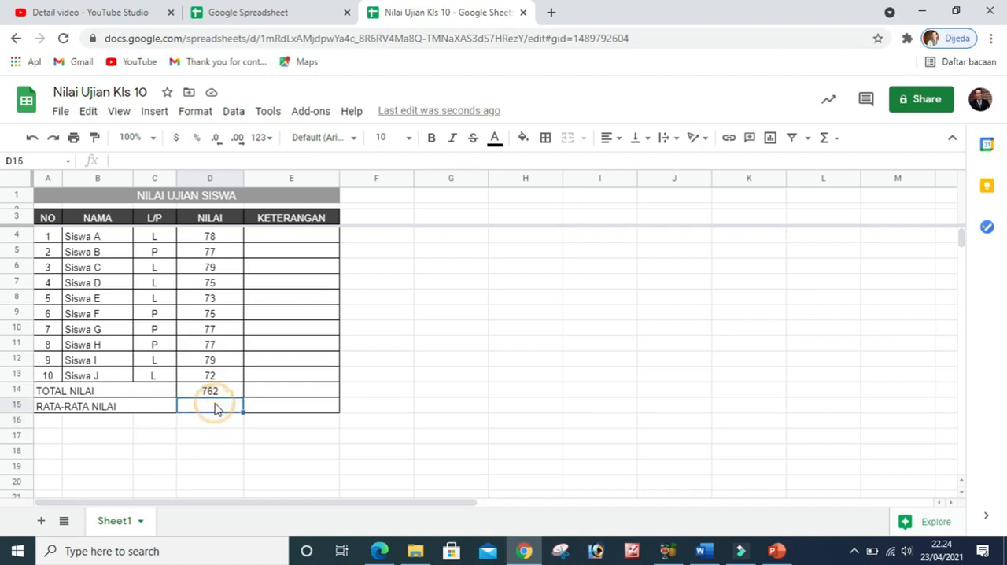
{"action": "left_click", "coordinate": [132, 158]}
{"action": "type", "text": "="}
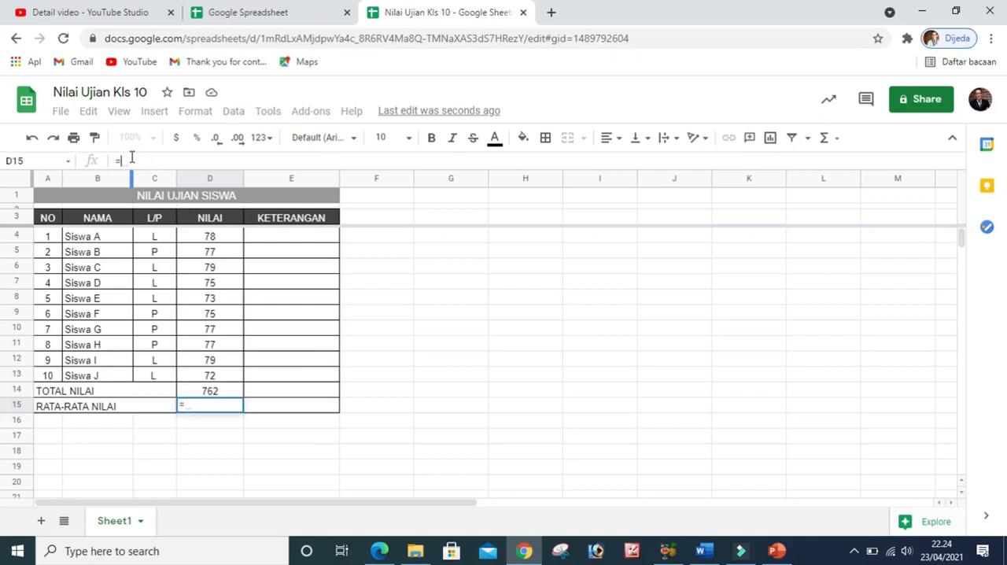
{"action": "type", "text": "ave"}
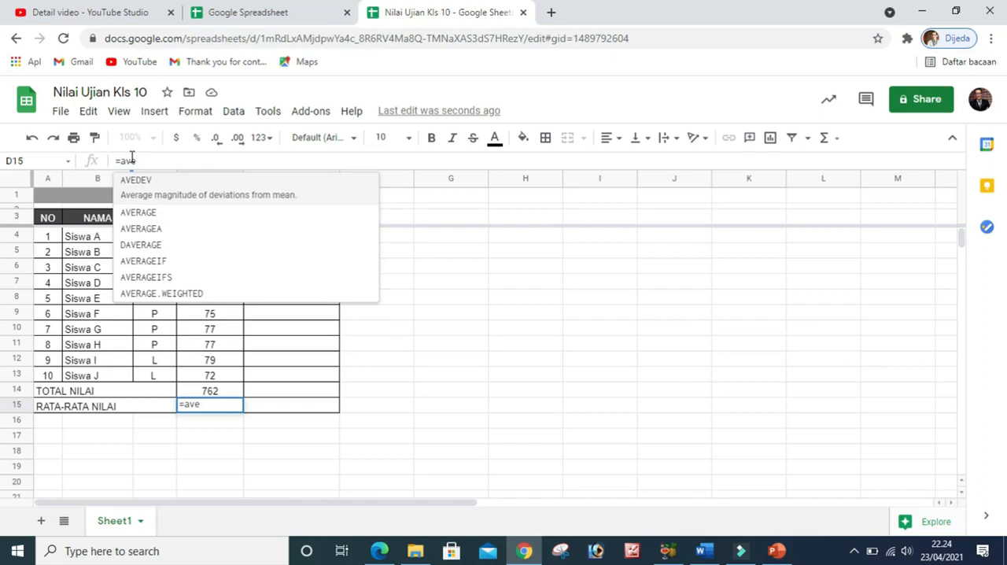
{"action": "left_click", "coordinate": [139, 210]}
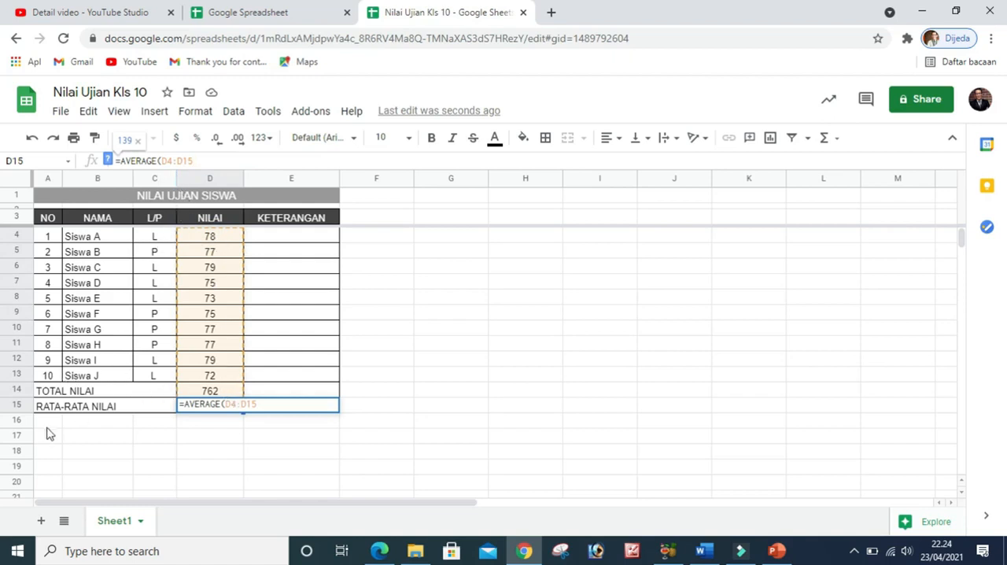
{"action": "left_click", "coordinate": [193, 161]}
{"action": "key", "text": "BackSpace"}
{"action": "type", "text": "3"}
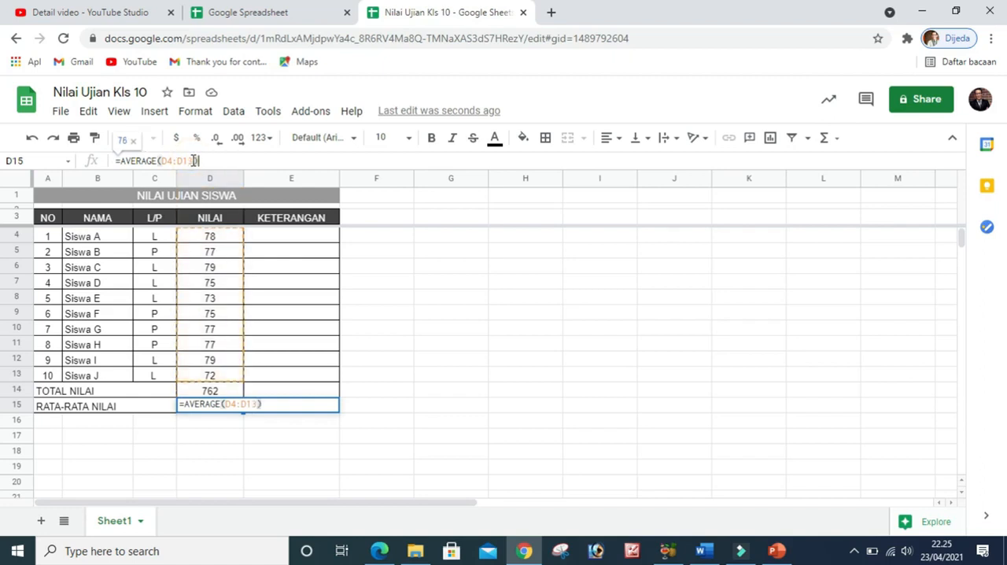
{"action": "key", "text": "Return"}
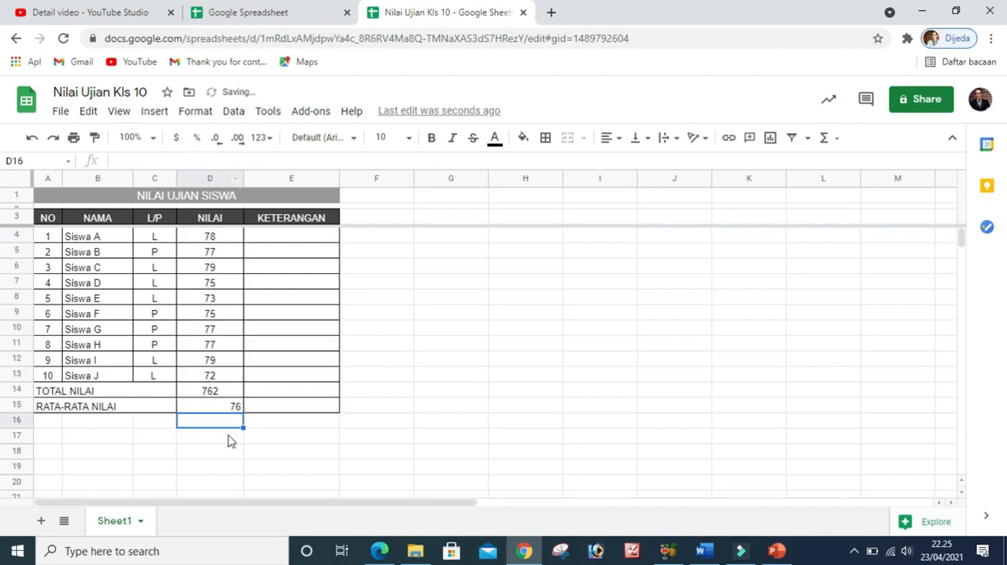
Center the RATA-RATA NILAI result in cell D15 horizontally
{"action": "left_click", "coordinate": [220, 408]}
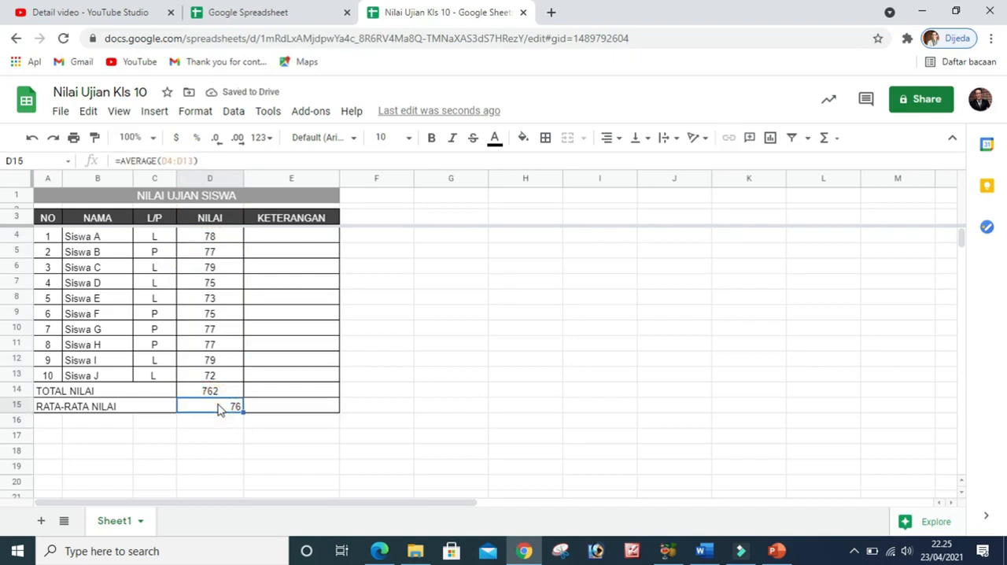
{"action": "left_click", "coordinate": [606, 142]}
{"action": "left_click", "coordinate": [627, 164]}
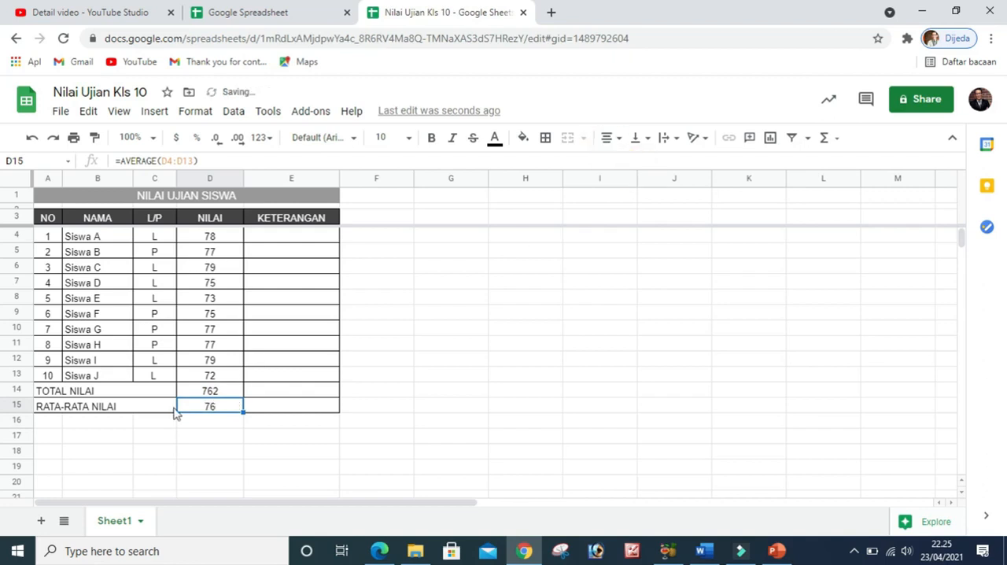
{"action": "left_click", "coordinate": [214, 422]}
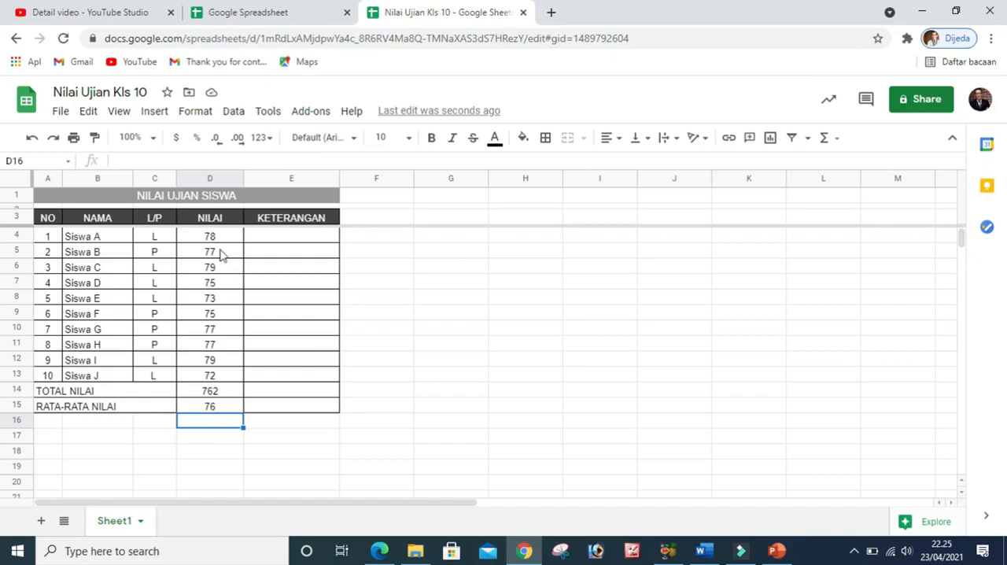
{"action": "left_click", "coordinate": [431, 282]}
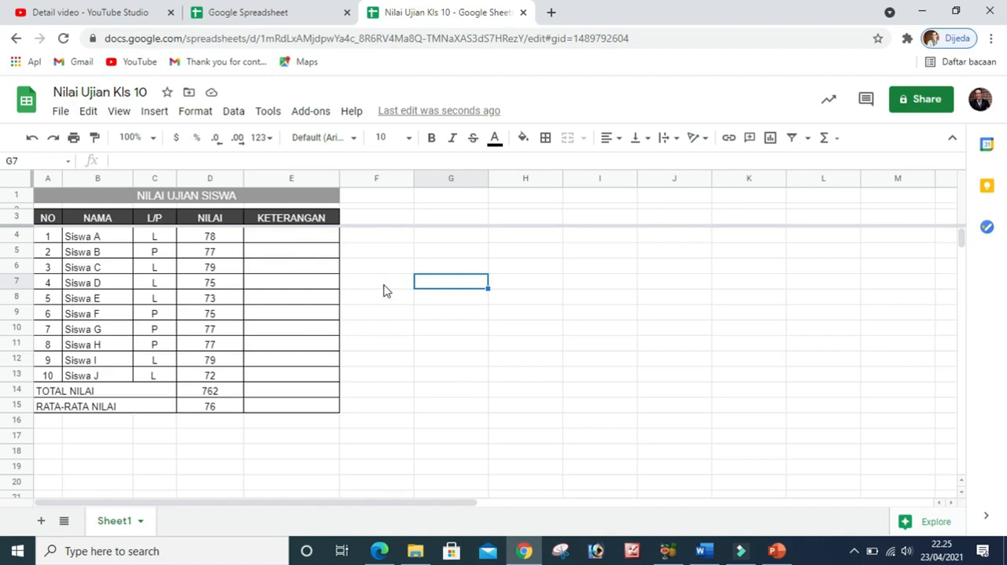
Enter the formula =if(D4>=75 ; "LULUS" ;"MENGULANG") in cell E4 of the KETERANGAN column and reject the suggested autofill
{"action": "left_click", "coordinate": [294, 240]}
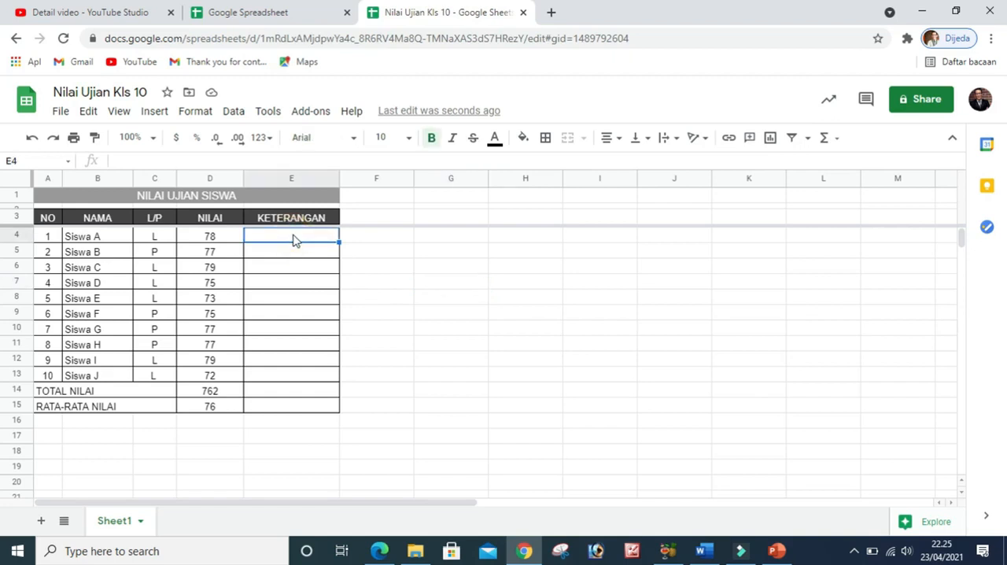
{"action": "left_click", "coordinate": [120, 160]}
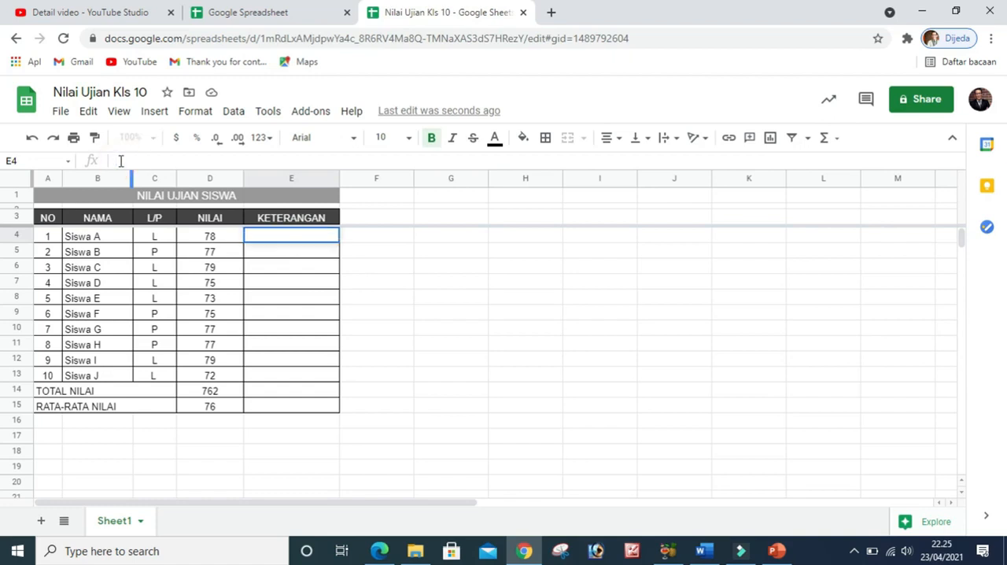
{"action": "type", "text": "="}
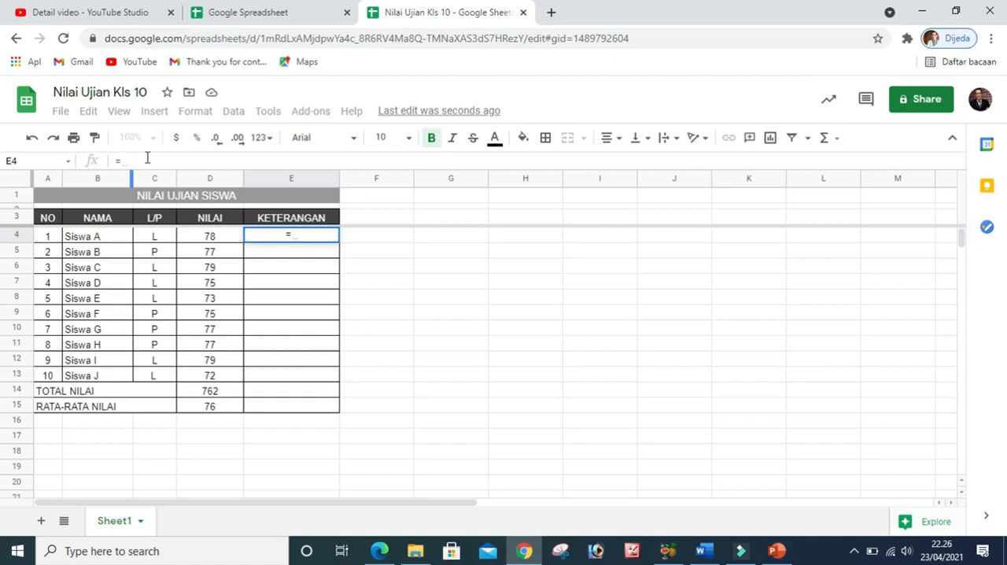
{"action": "type", "text": "if"}
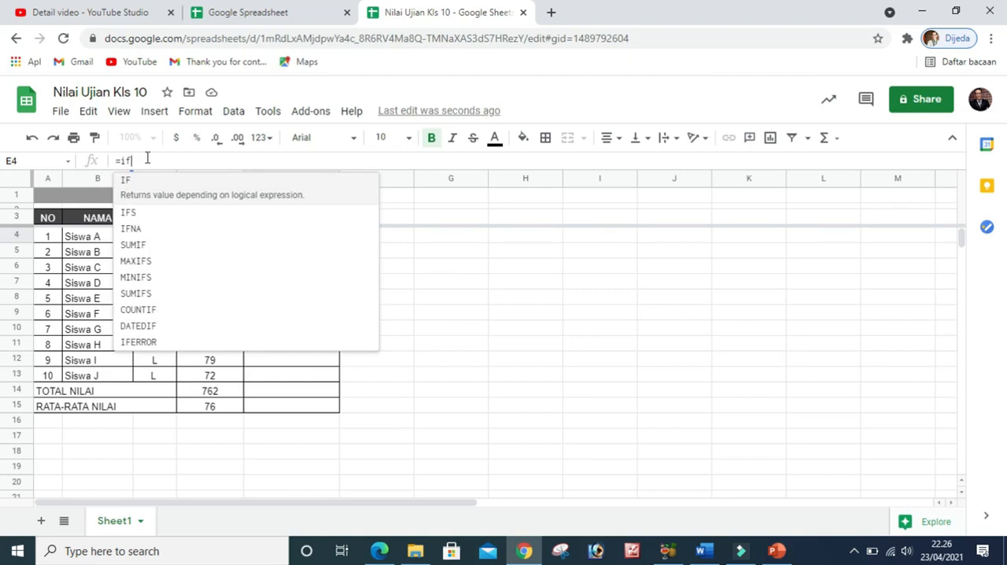
{"action": "type", "text": "("}
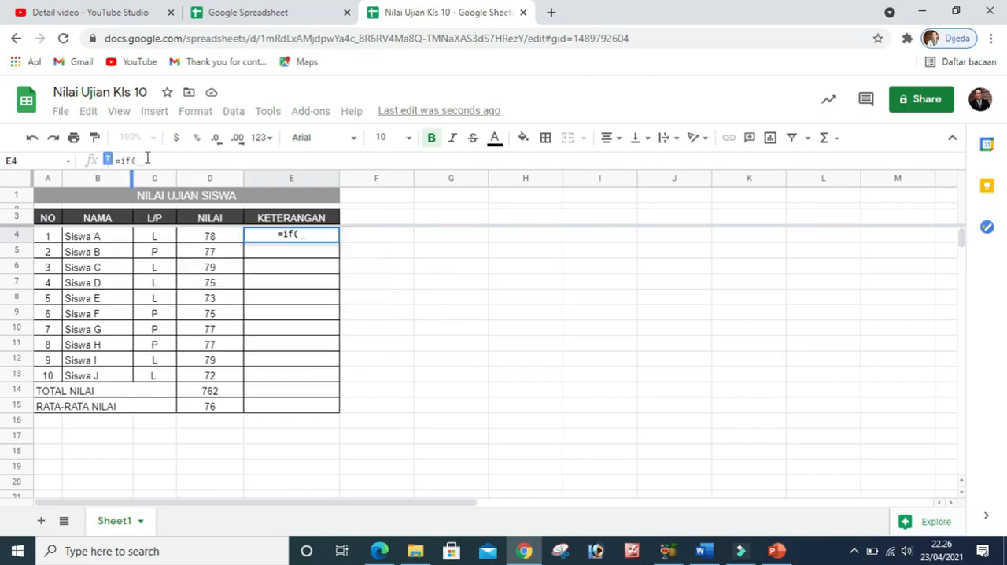
{"action": "left_click", "coordinate": [210, 239]}
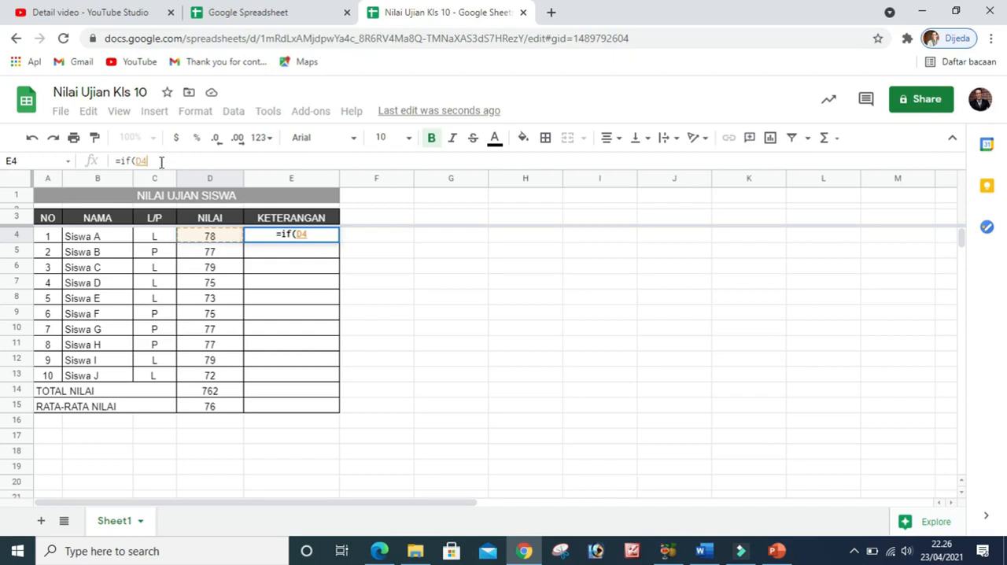
{"action": "type", "text": ">="}
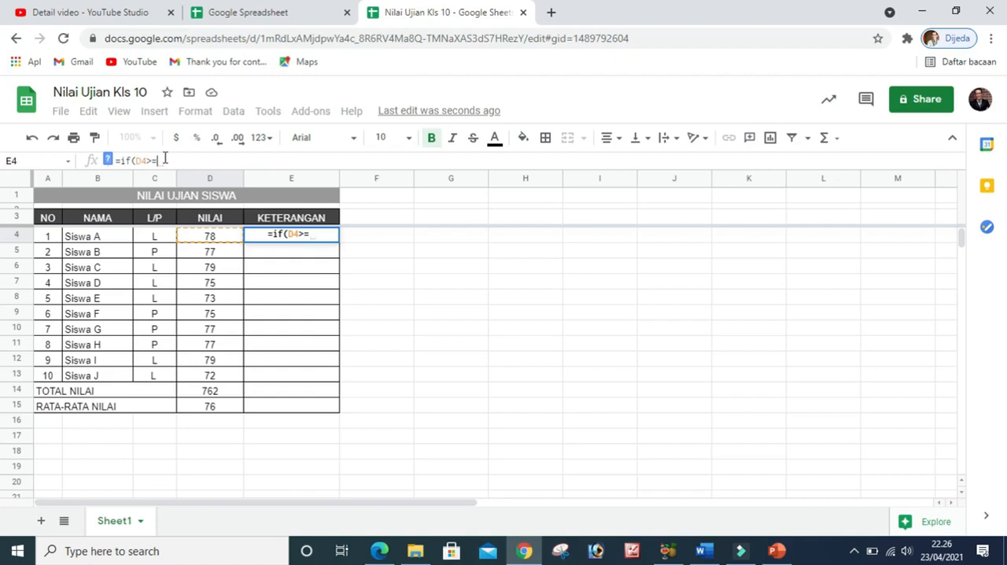
{"action": "type", "text": "75"}
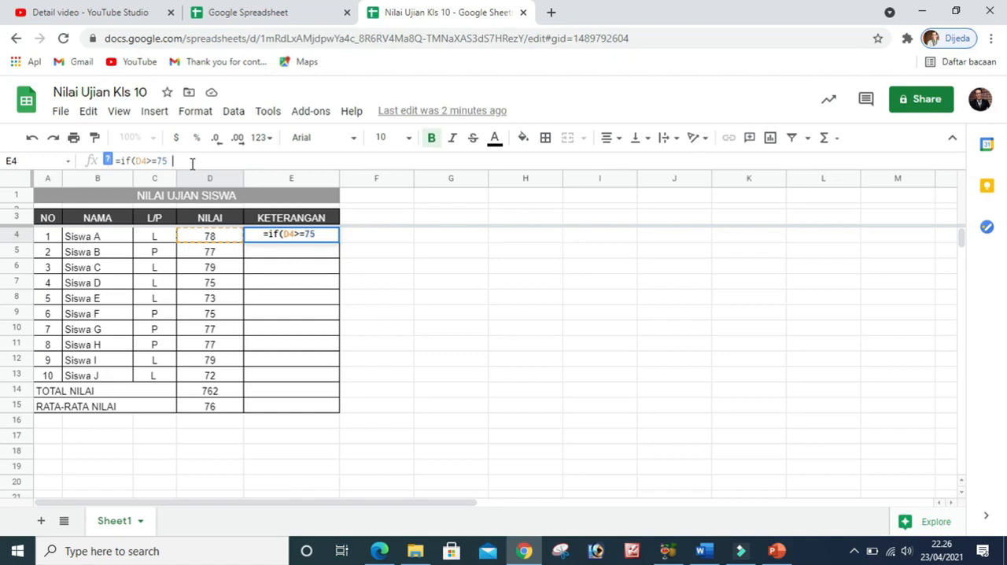
{"action": "type", "text": " ;"}
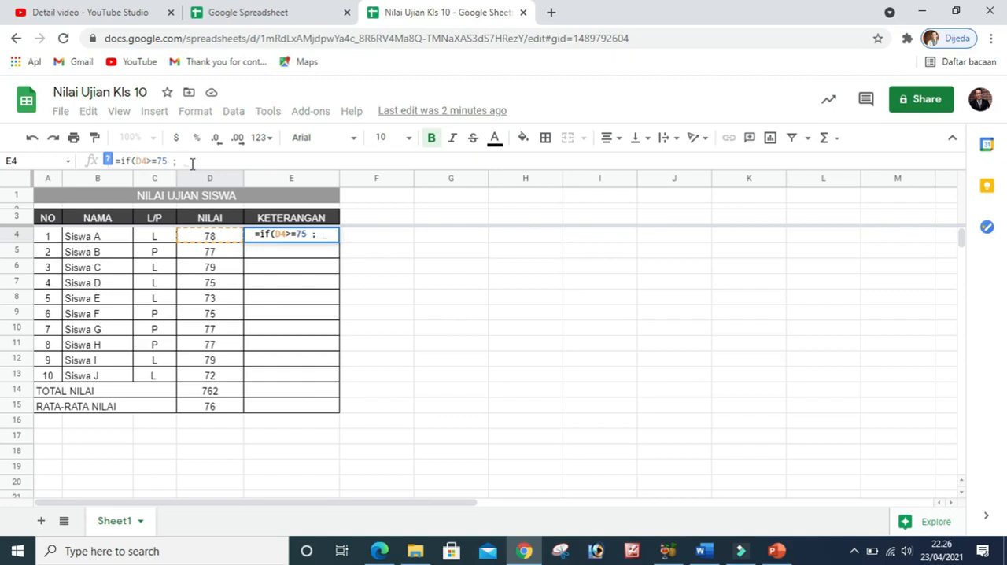
{"action": "type", "text": " \""}
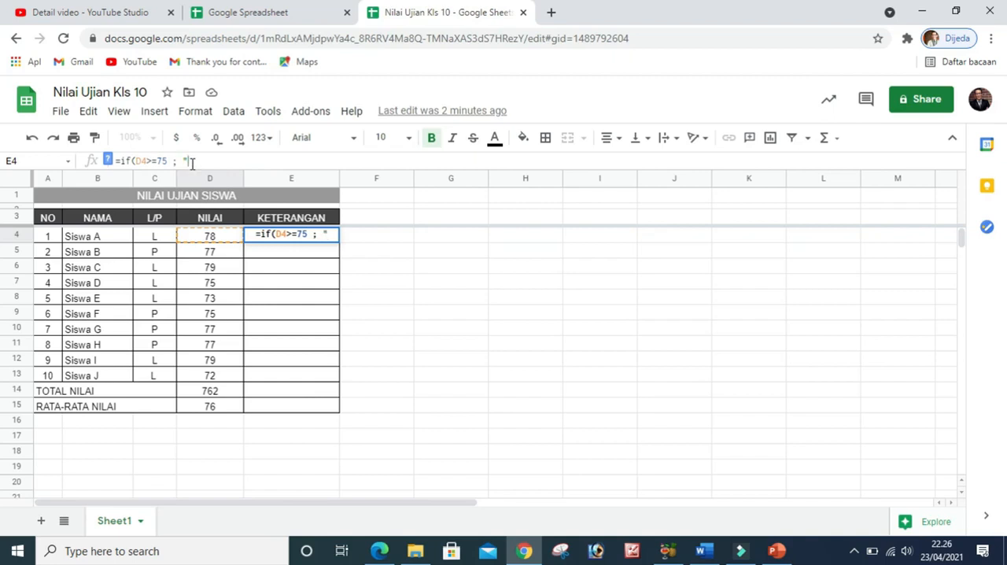
{"action": "type", "text": "LUL"}
{"action": "type", "text": "US"}
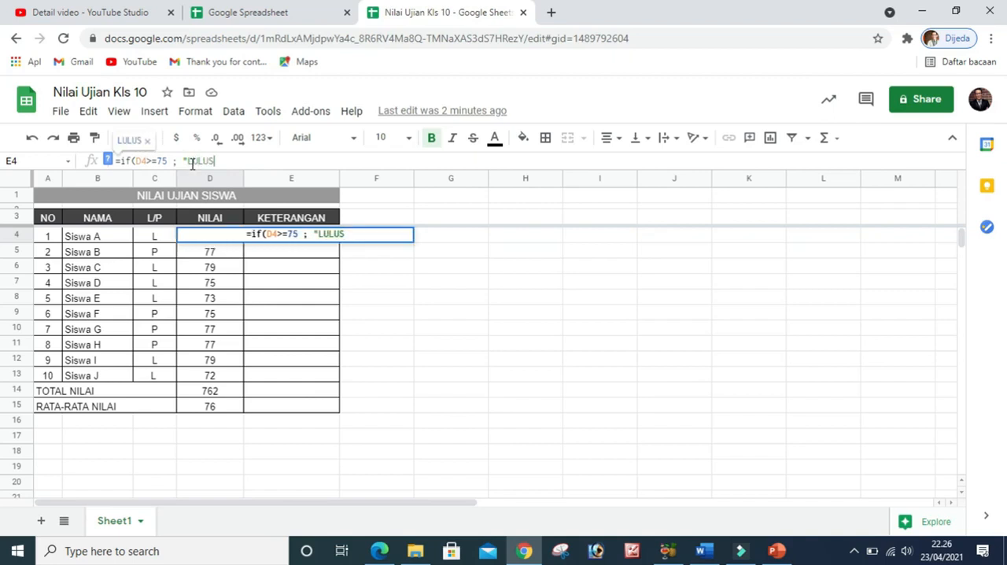
{"action": "type", "text": "\""}
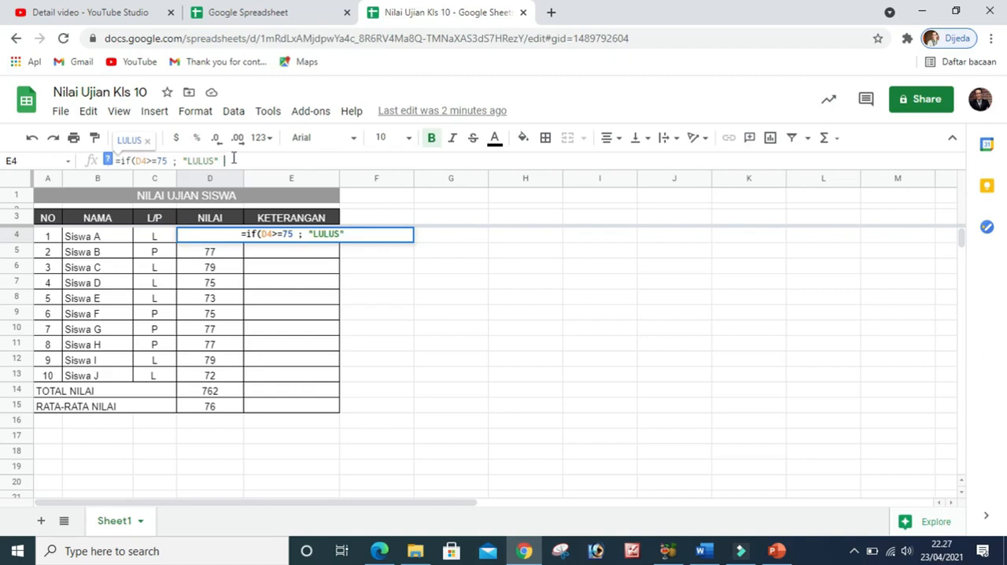
{"action": "type", "text": ";\""}
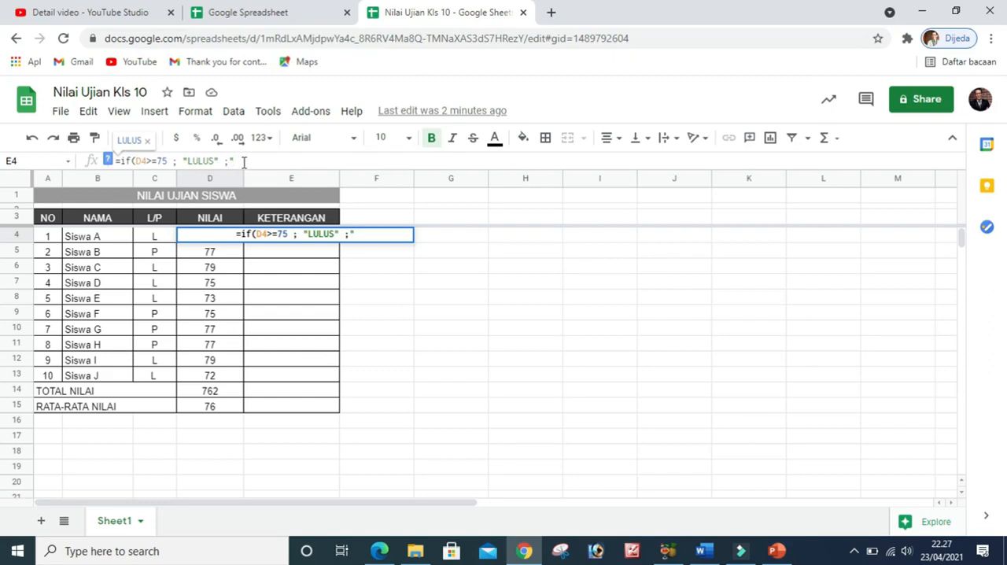
{"action": "type", "text": "MENGULANG"}
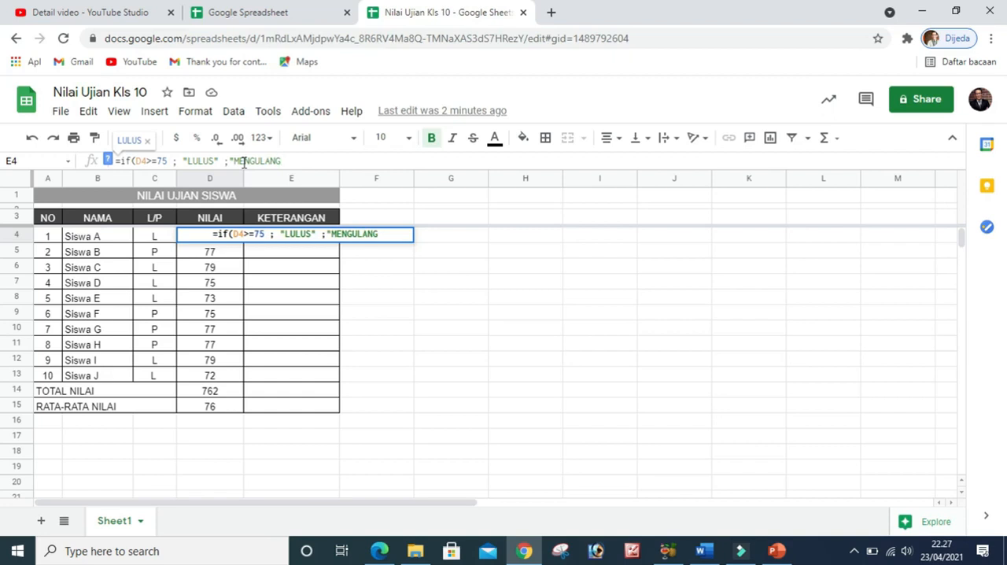
{"action": "type", "text": "\""}
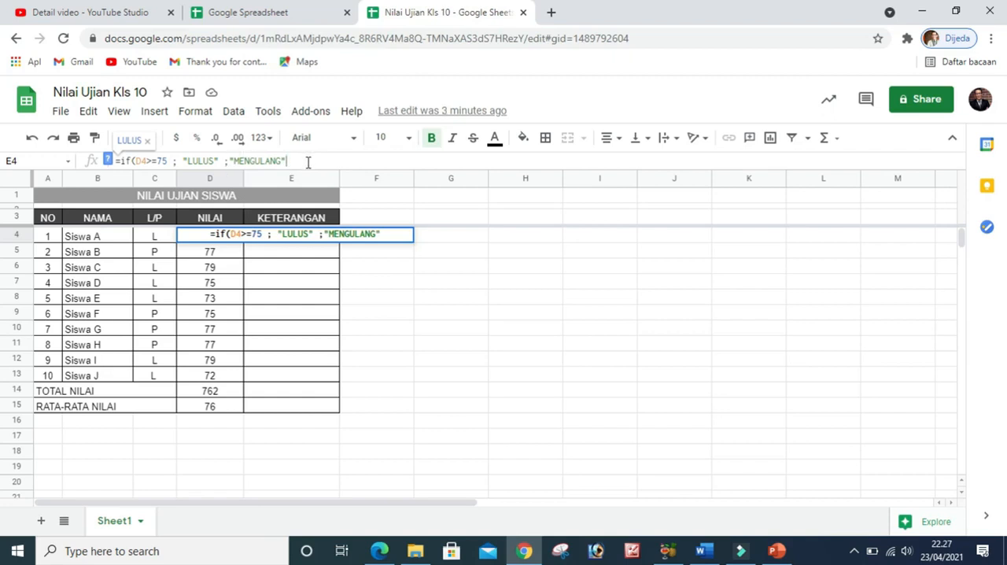
{"action": "type", "text": ")"}
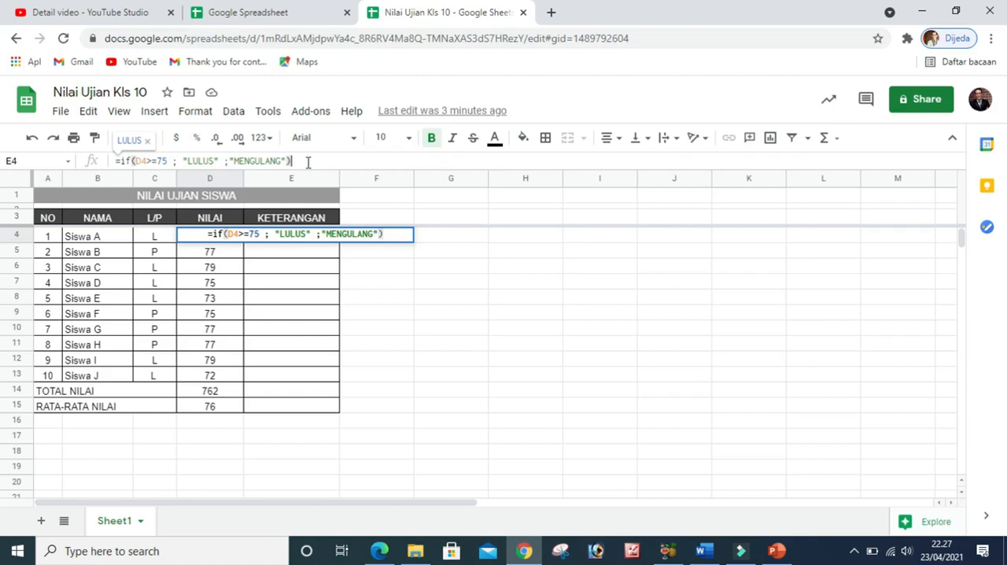
{"action": "key", "text": "Return"}
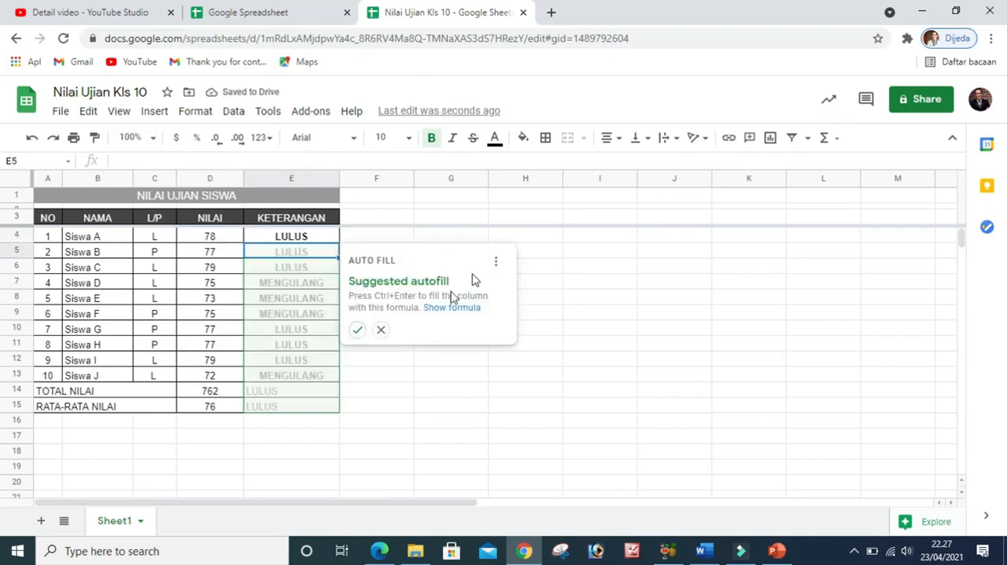
{"action": "left_click", "coordinate": [380, 329]}
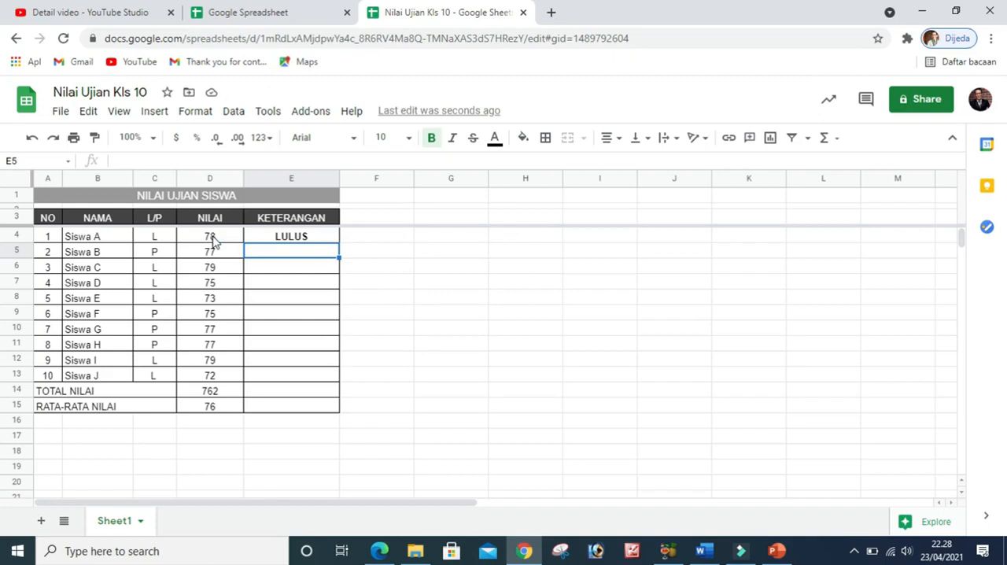
Fill the IF formula from cell E4 down through E13 for the remaining students in the KETERANGAN column
{"action": "left_click", "coordinate": [305, 239]}
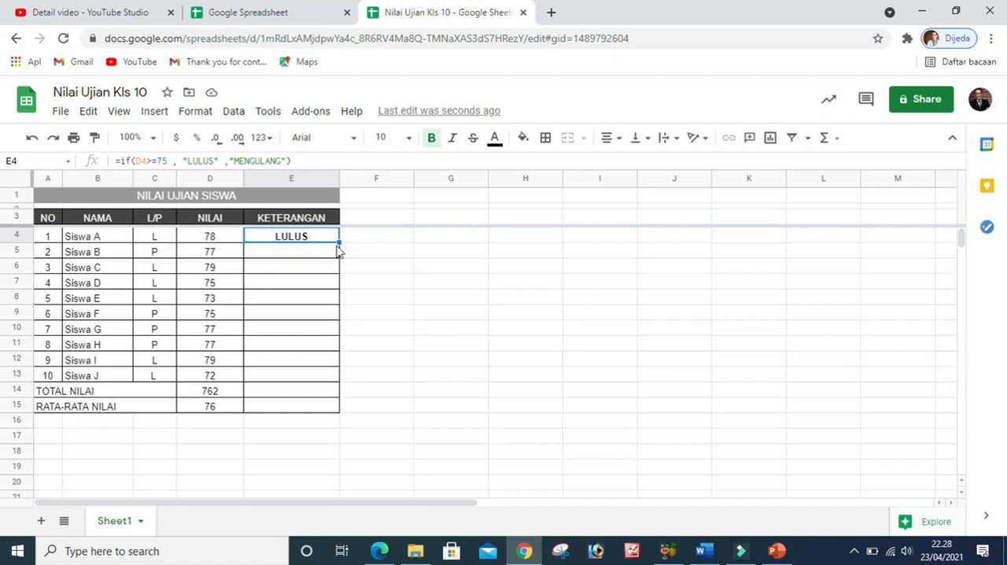
{"action": "left_click", "coordinate": [298, 251]}
{"action": "left_click", "coordinate": [296, 237]}
{"action": "left_click_drag", "start_coordinate": [341, 243], "coordinate": [331, 380]}
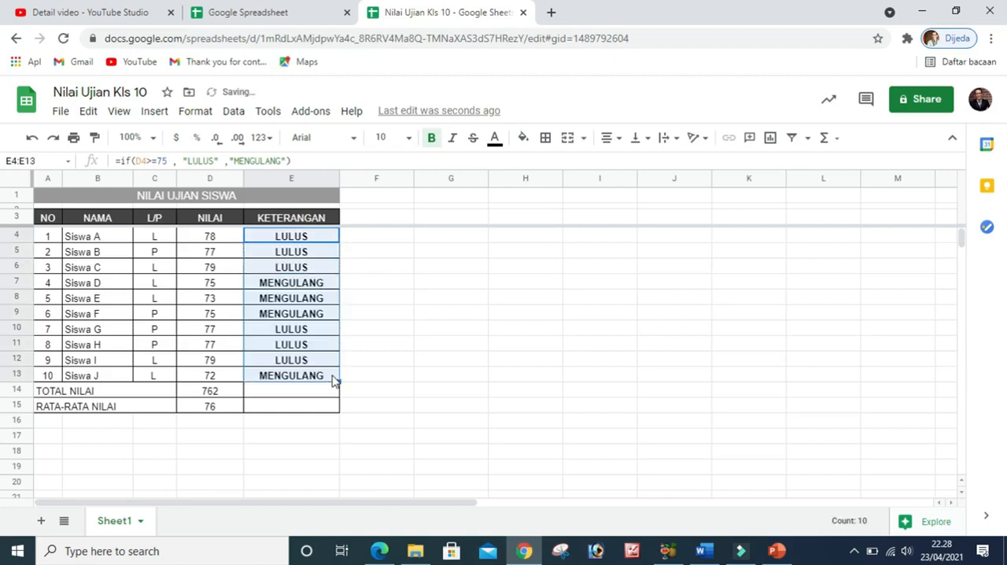
{"action": "left_click", "coordinate": [385, 288]}
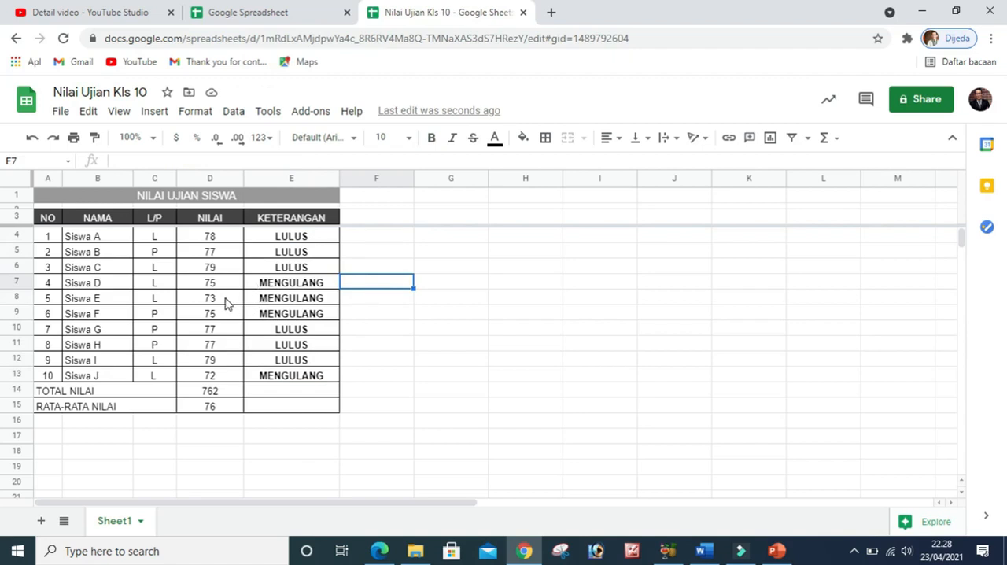
{"action": "left_click", "coordinate": [371, 373]}
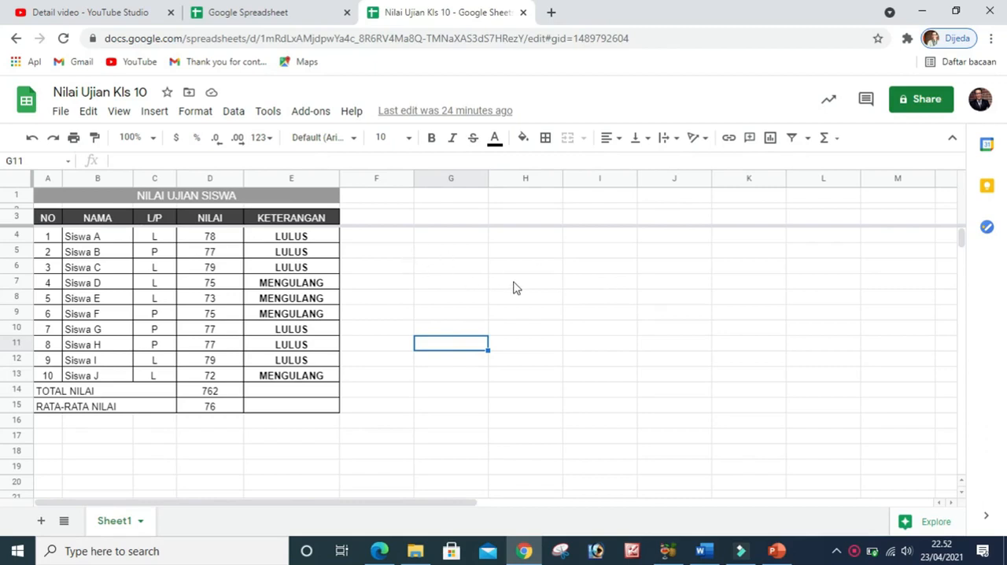
Share the spreadsheet with the suggested contact's e-mail as Editor, with notification enabled, and approve sharing outside the organization
{"action": "left_click", "coordinate": [928, 102]}
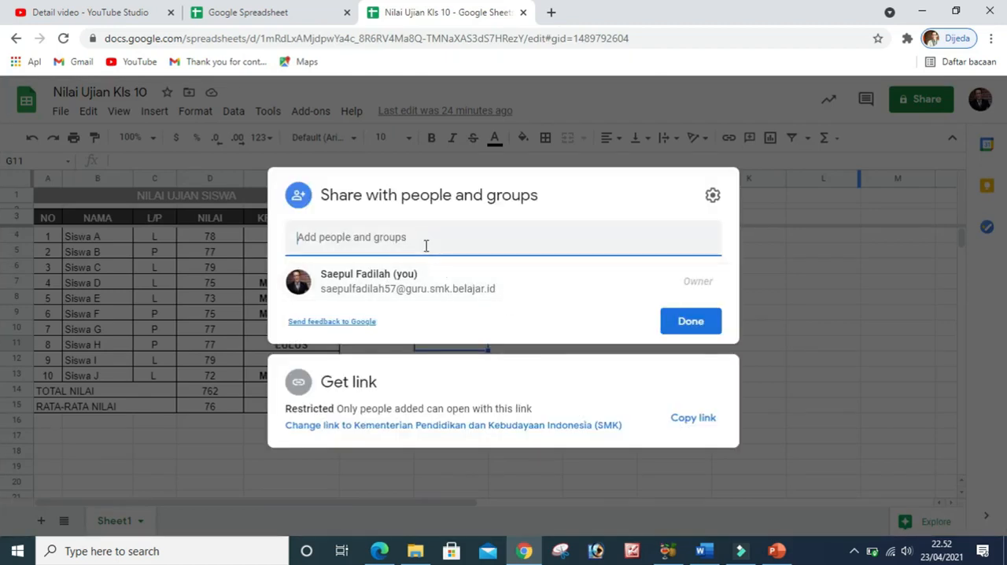
{"action": "left_click", "coordinate": [425, 242]}
{"action": "left_click", "coordinate": [385, 327]}
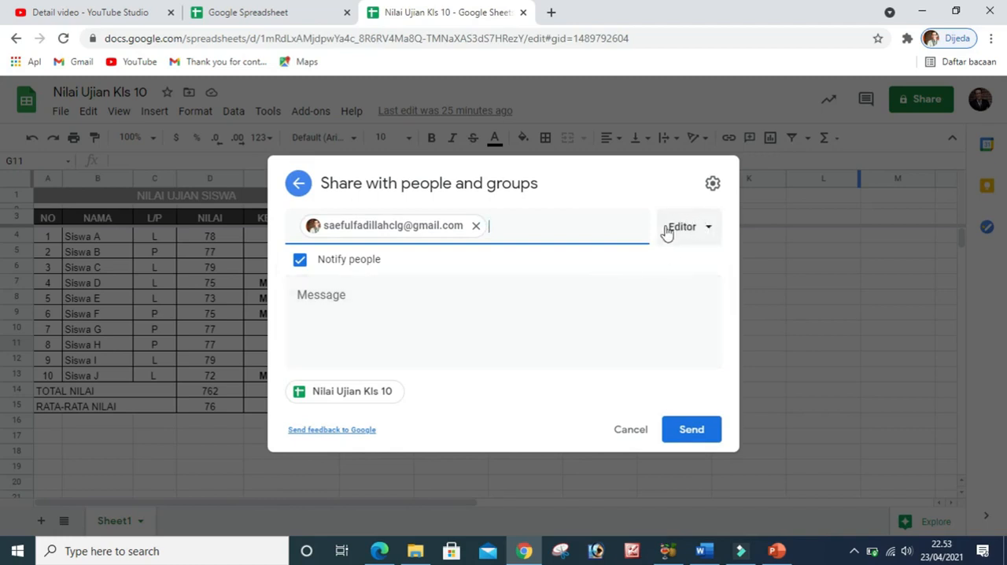
{"action": "left_click", "coordinate": [708, 233]}
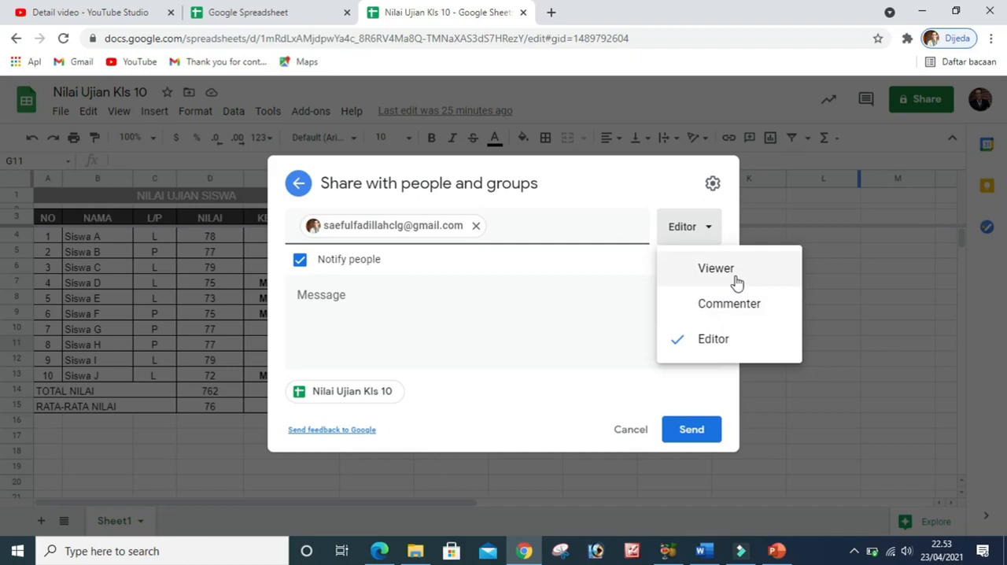
{"action": "left_click", "coordinate": [715, 340]}
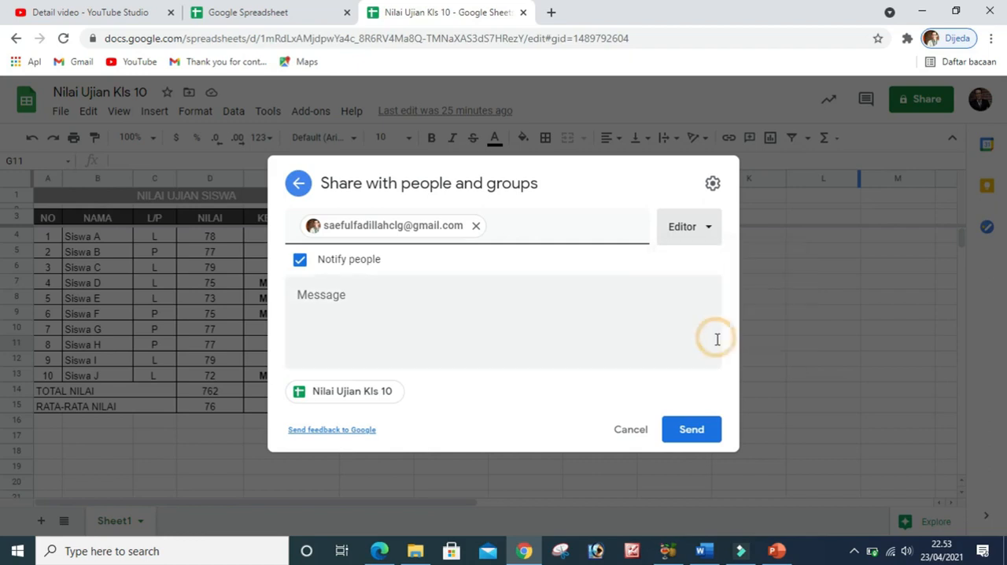
{"action": "left_click", "coordinate": [690, 431]}
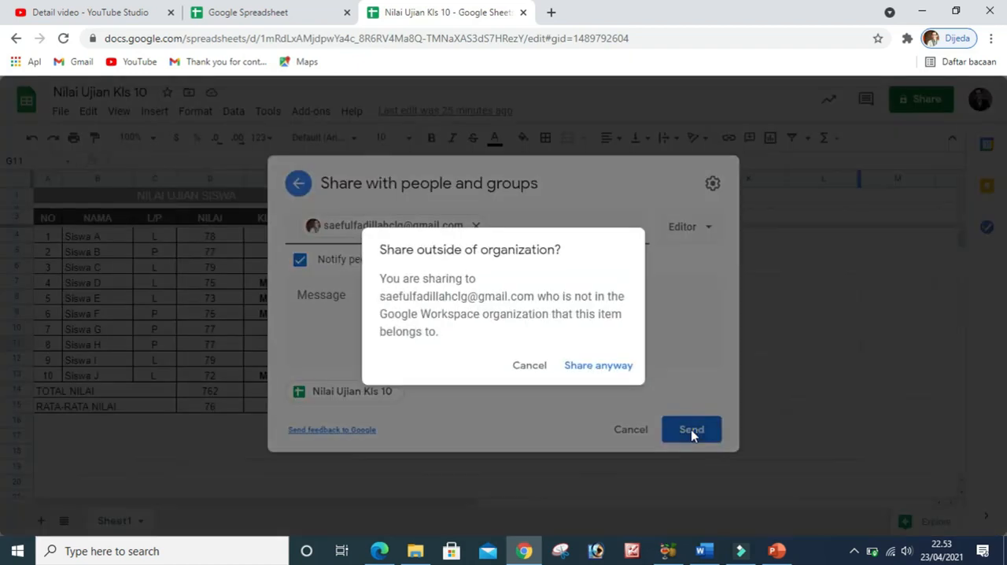
{"action": "left_click", "coordinate": [602, 366]}
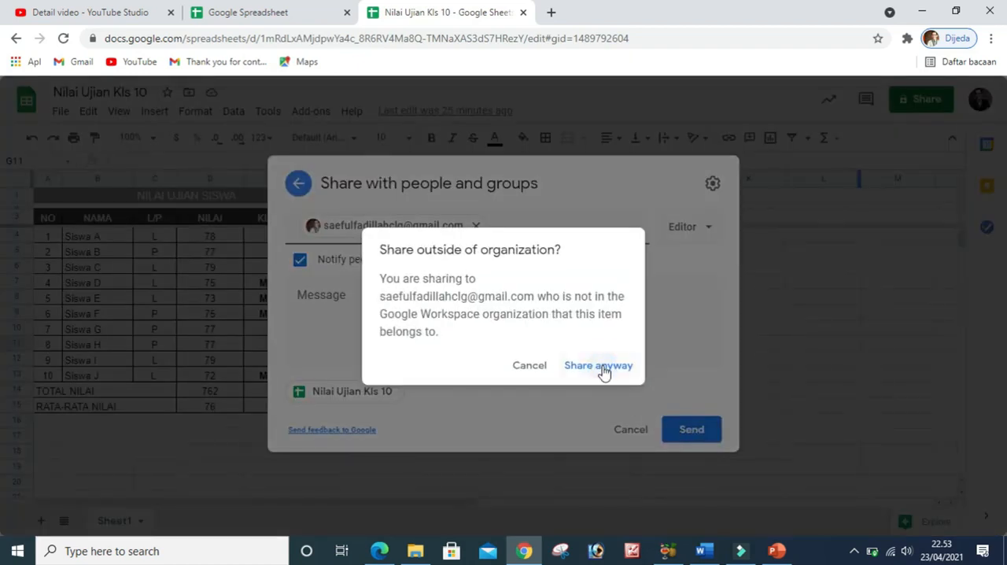